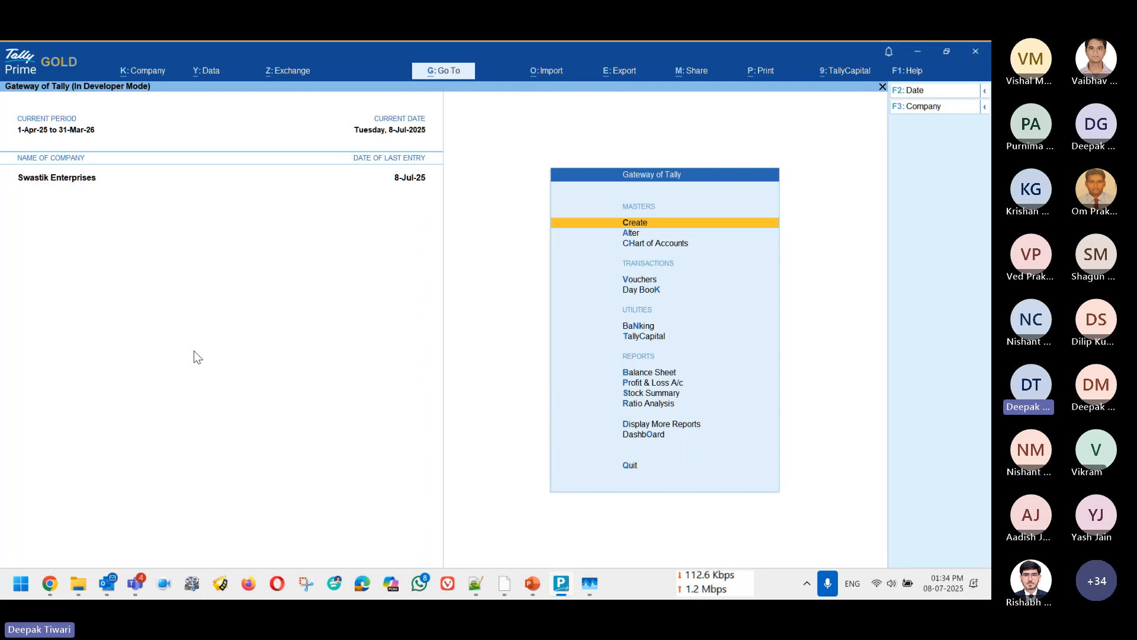
key("alt")
key("alt+Tab")
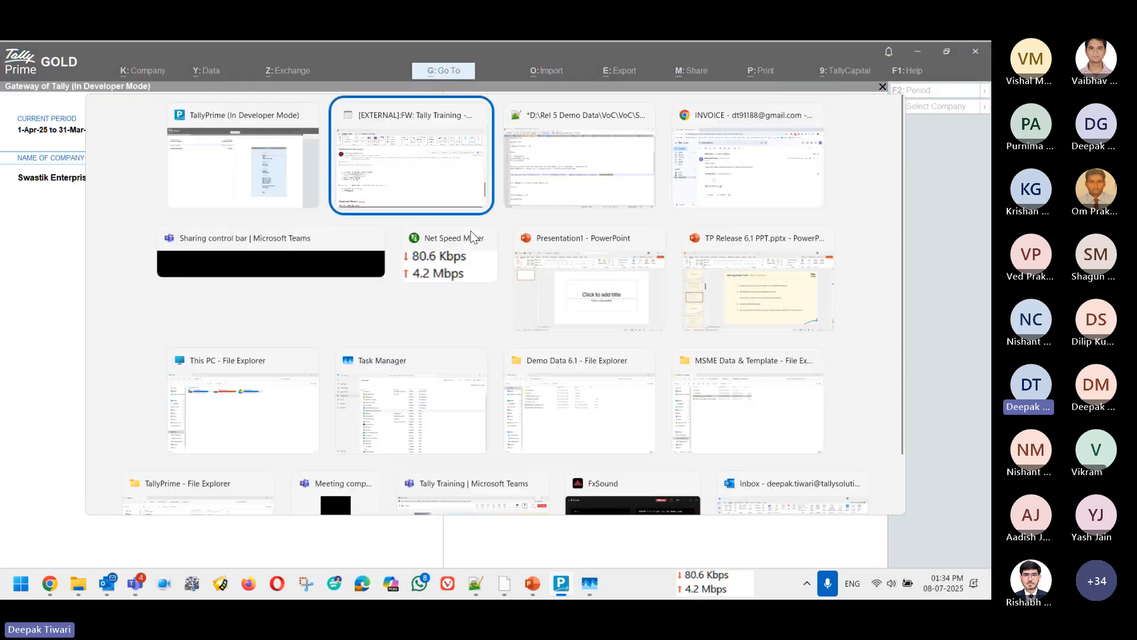
key("Escape")
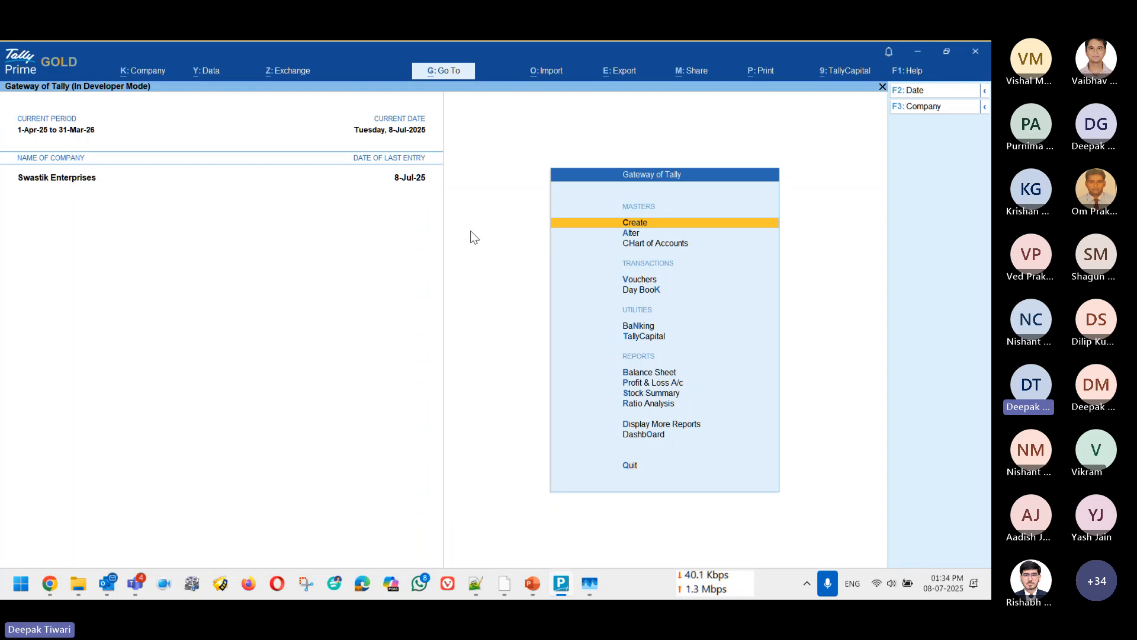
key("XF86AudioMute")
key("XF86AudioMute")
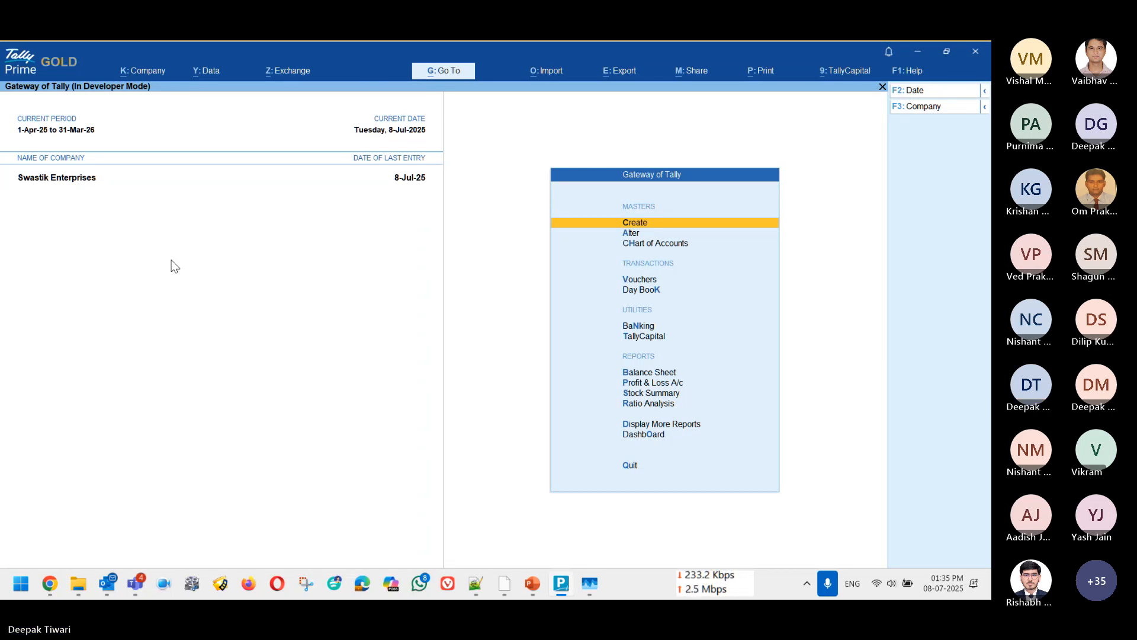
key("alt+z")
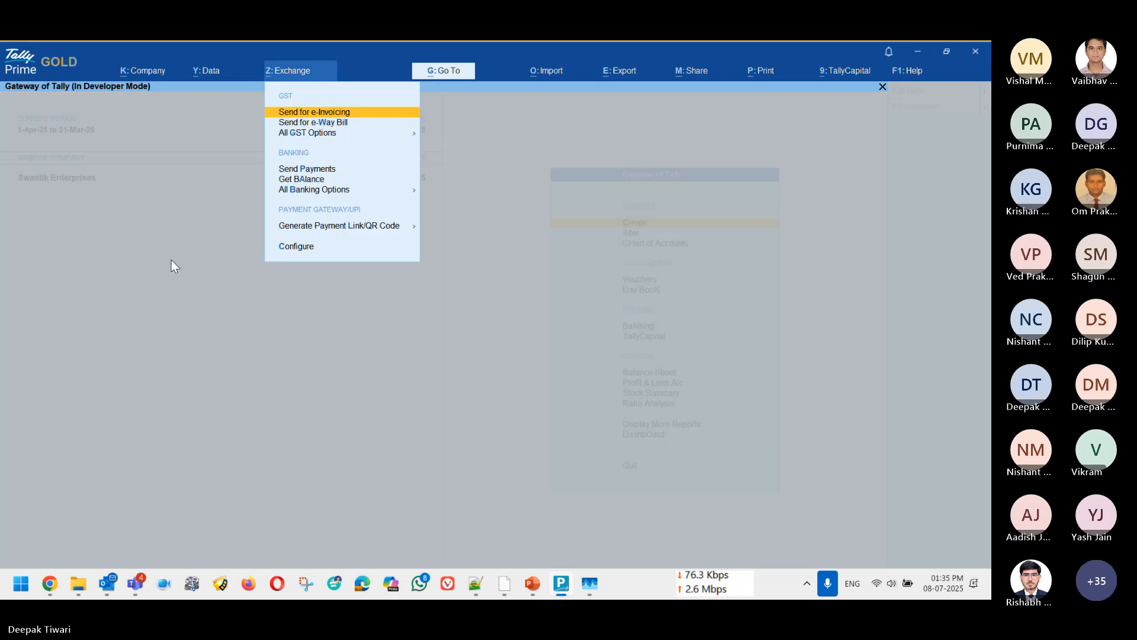
key("Escape")
Step: Bring up the company's GST registrations through the company features and look over the available entries
key("F11")
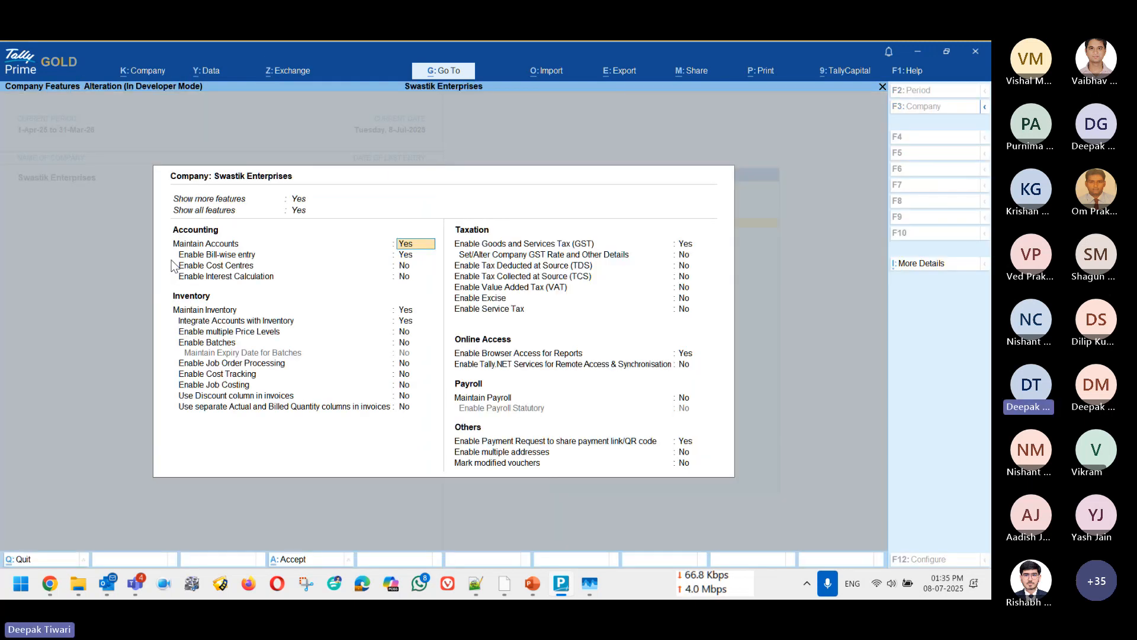
left_click(684, 244)
key("Return")
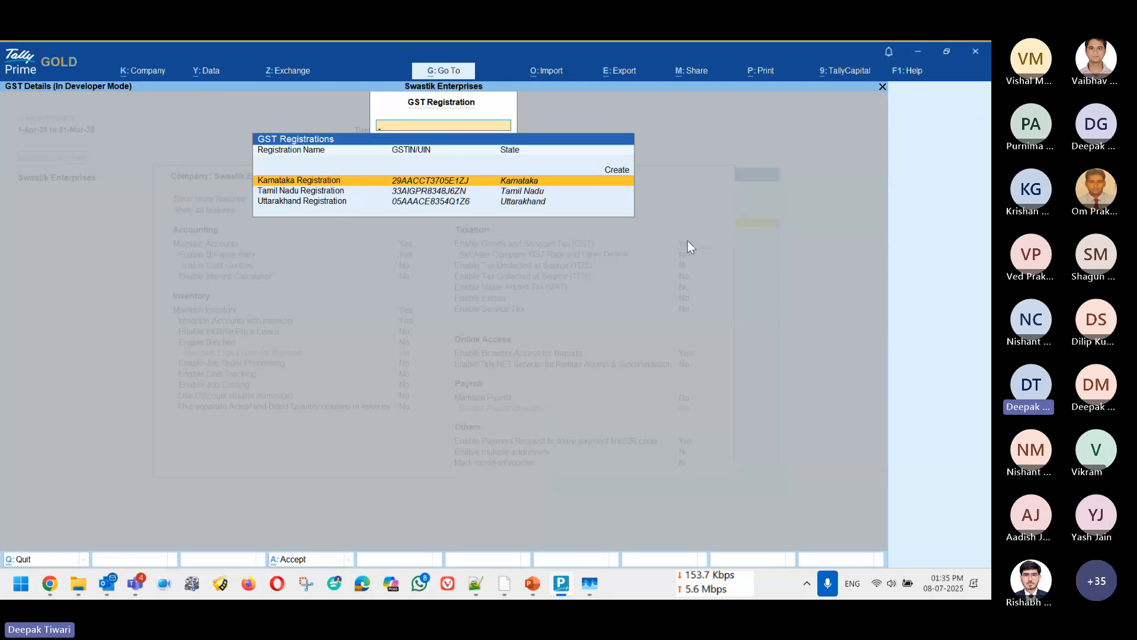
key("Down")
key("Down")
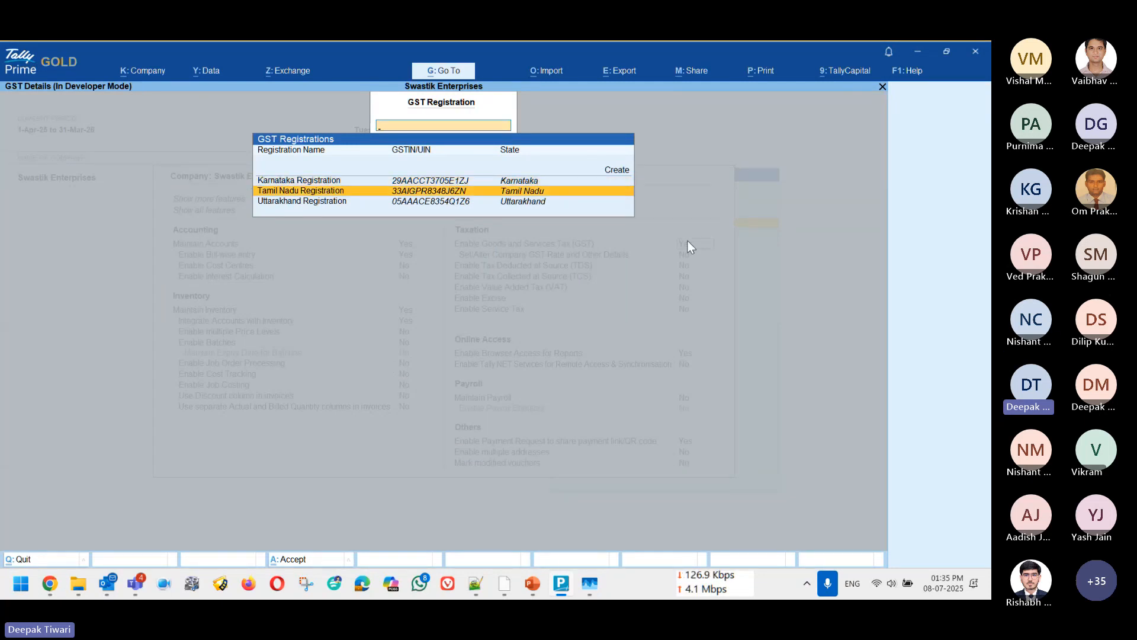
key("Up")
key("Up")
key("Up")
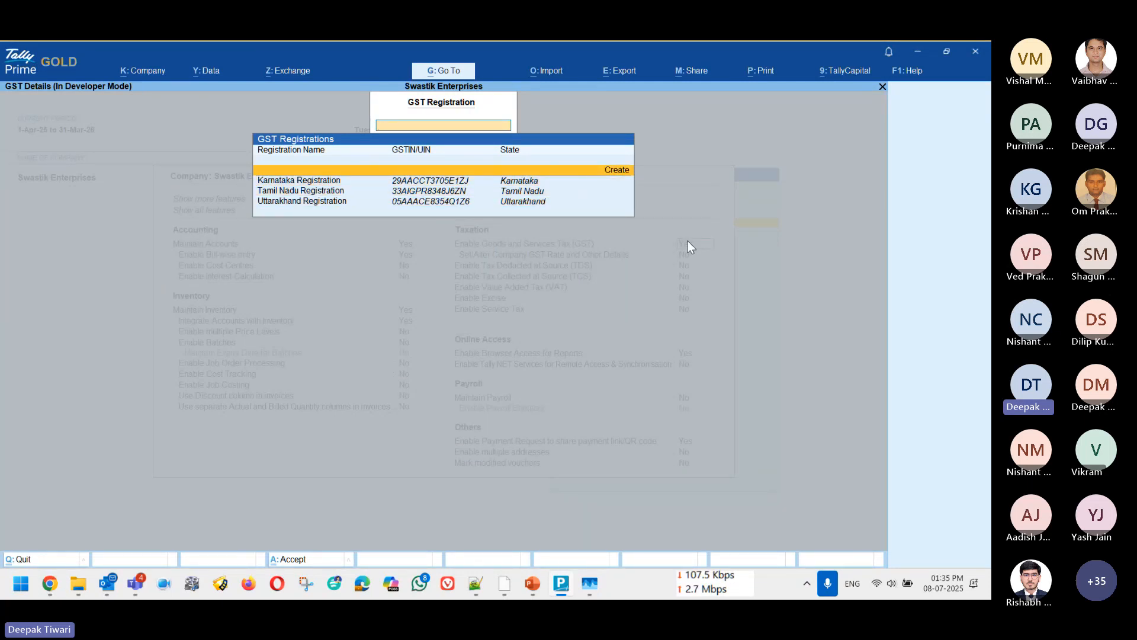
key("Down")
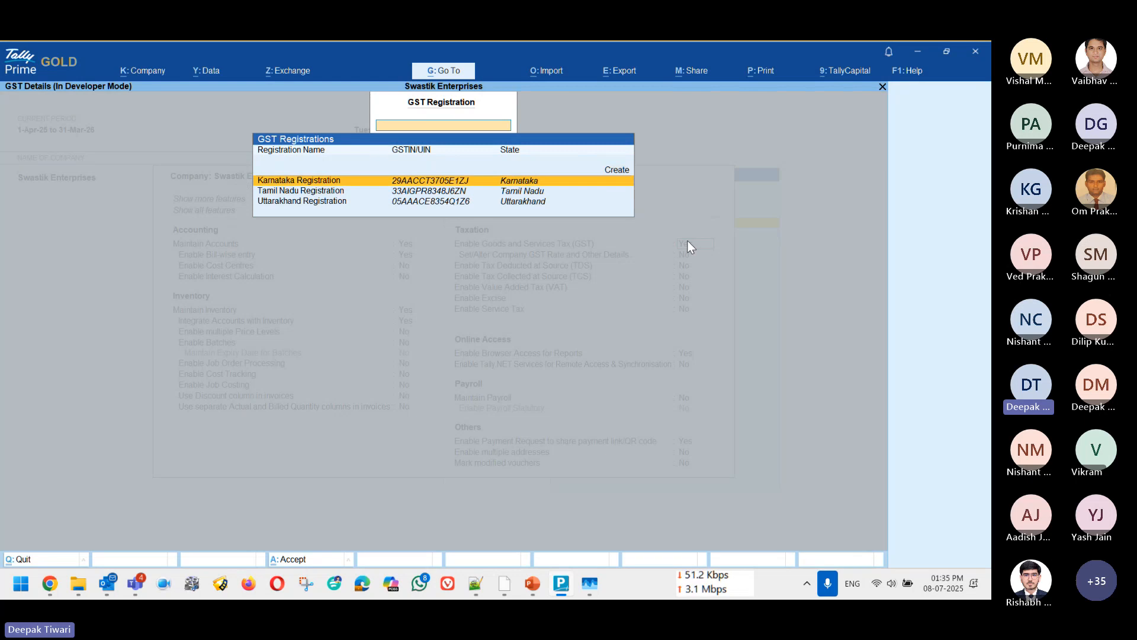
Step: Open the Karnataka GST registration and go through its e-invoicing details to the option for creating another registration
key("Return")
key("Return")
key("Return")
key("Return")
key("Return")
key("Return")
key("Return")
key("Return")
key("Return")
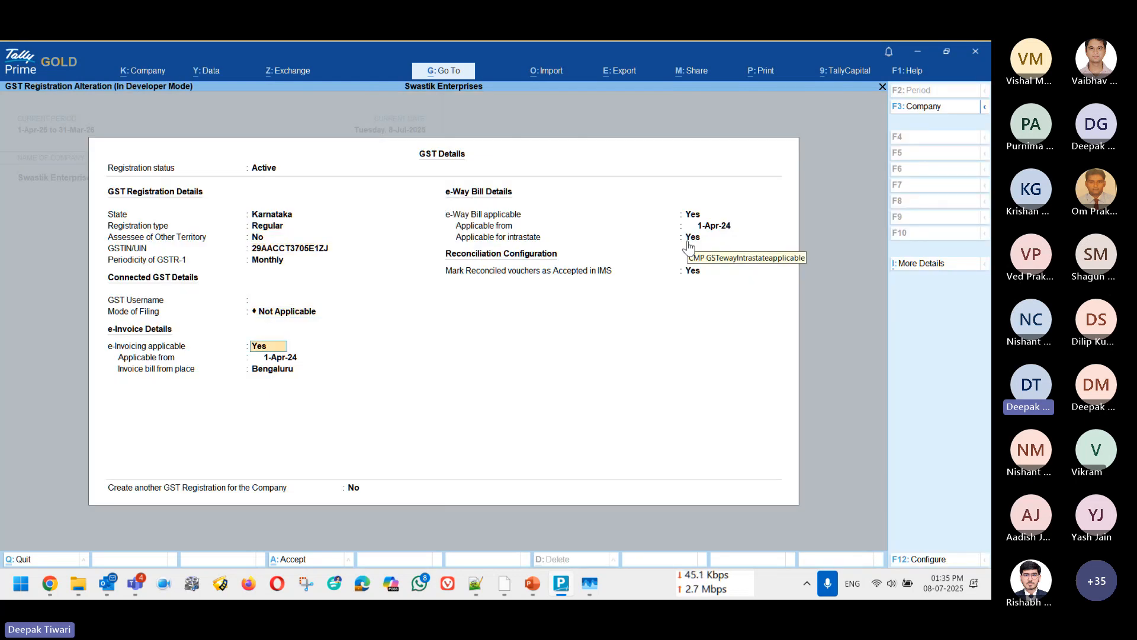
key("Return")
key("Return")
key("Return")
key("Return")
key("Return")
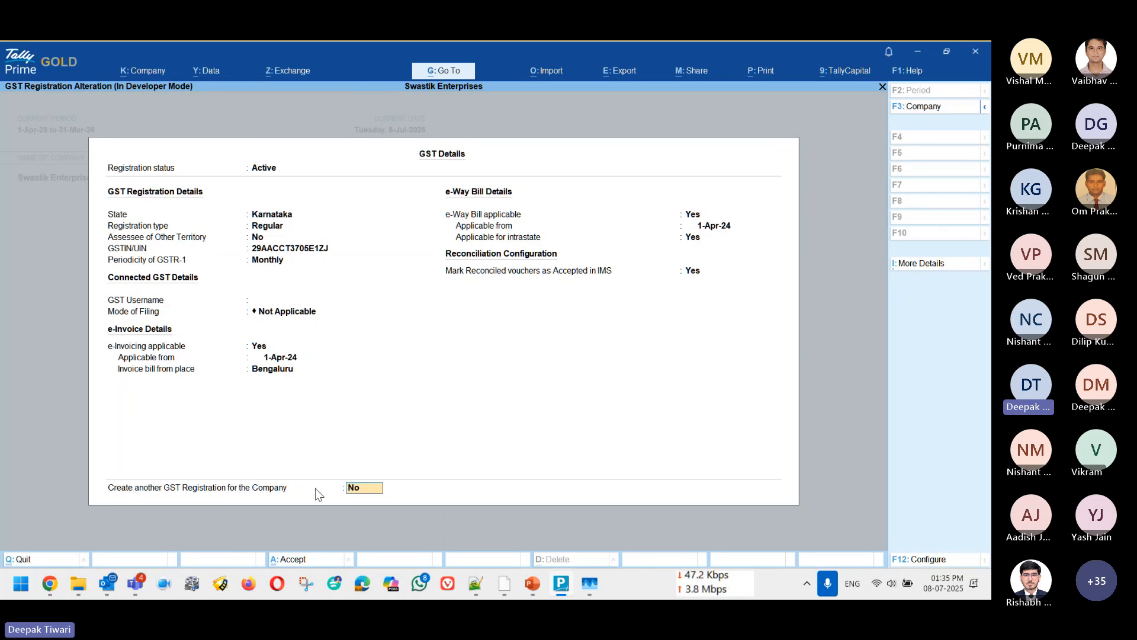
Step: Set the option to create another GST registration for the company to Yes, view the blank form and leave the company features
type("y")
key("Return")
key("Return")
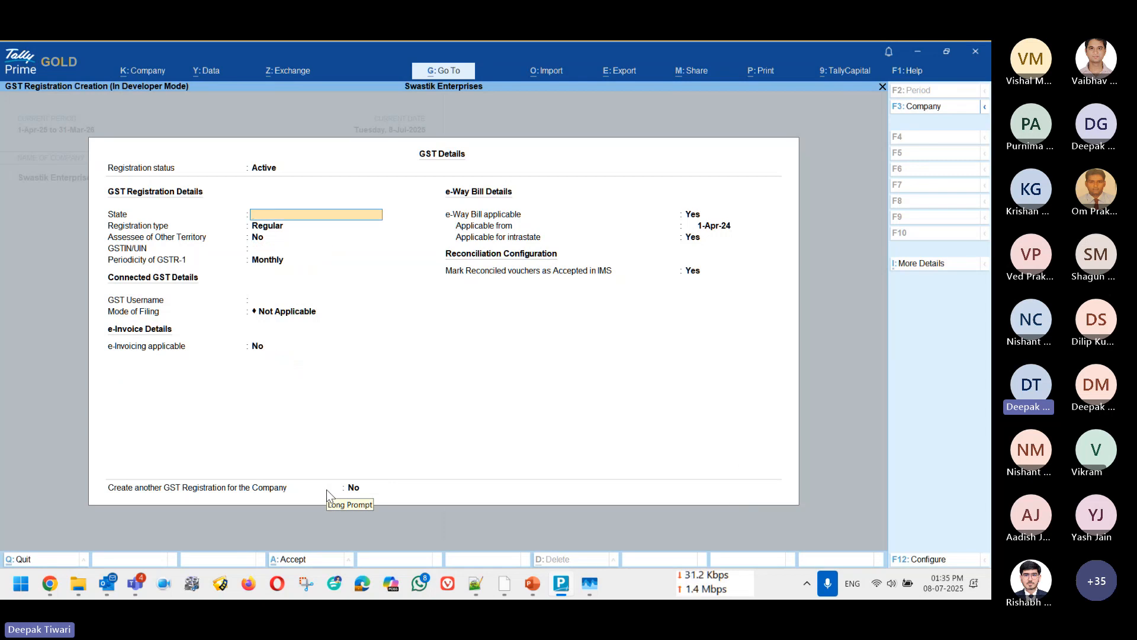
key("Escape")
key("Return")
key("Escape")
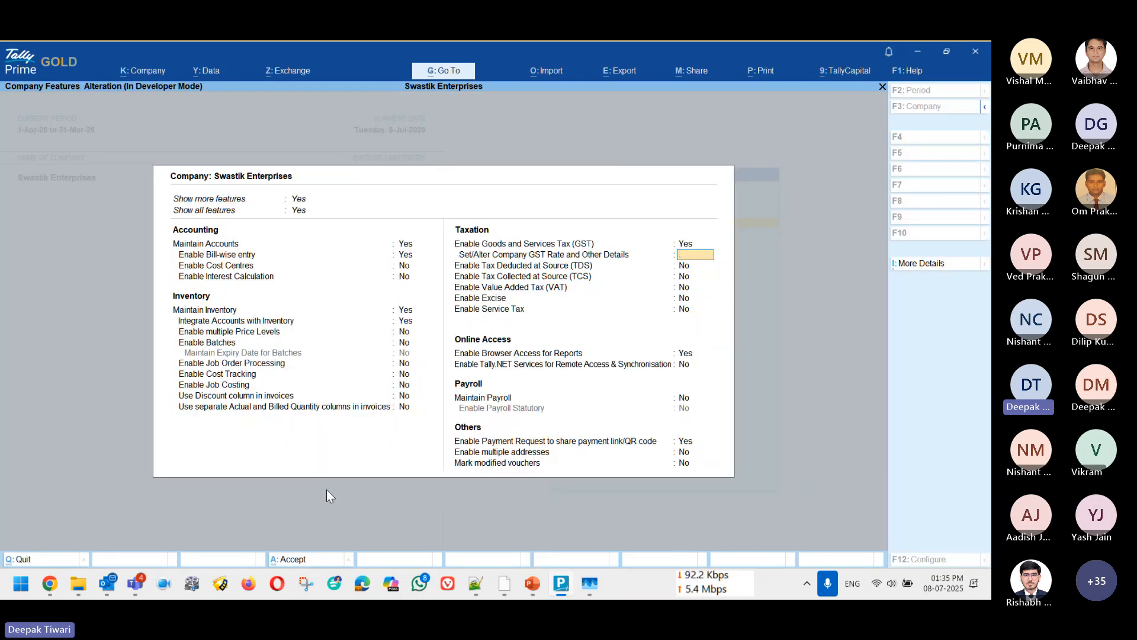
key("Escape")
key("Return")
key("Return")
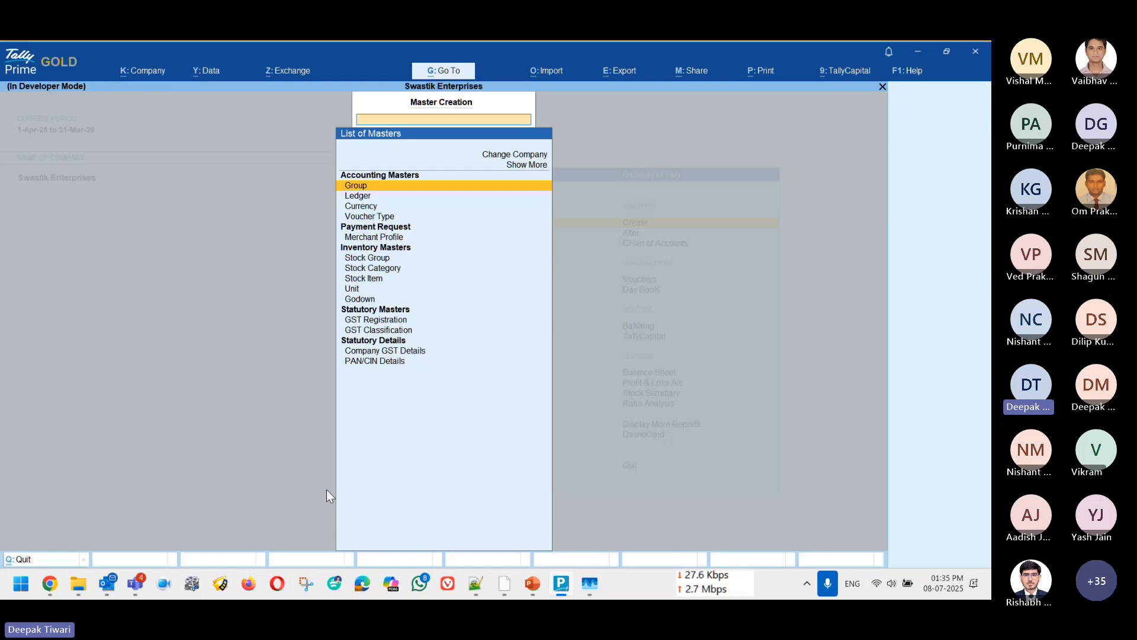
Step: View the blank GST registration form reached through master creation, and leave it without saving
key("Down")
key("Down")
key("Down")
key("Down")
key("Down")
key("Down")
key("Down")
key("Down")
key("Down")
key("Down")
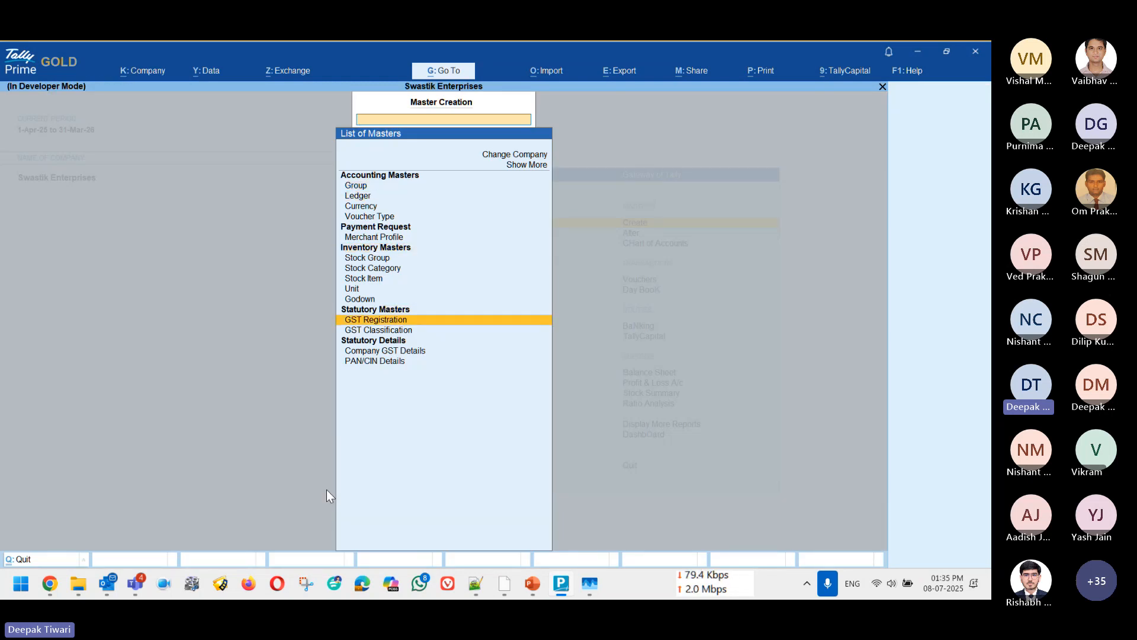
key("Return")
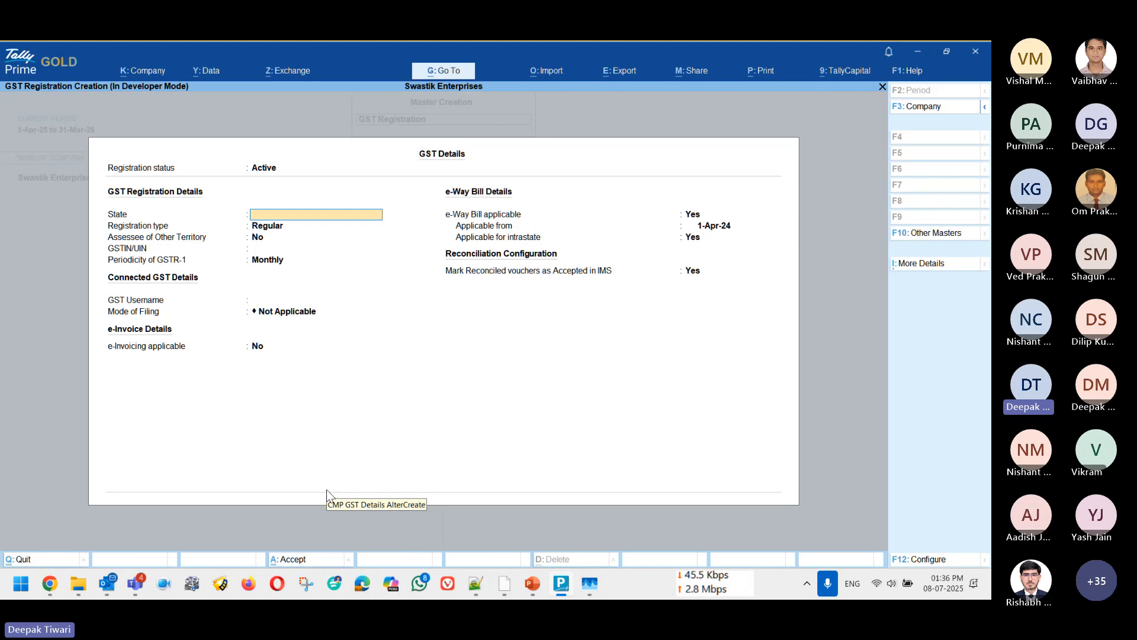
key("Escape")
key("Escape")
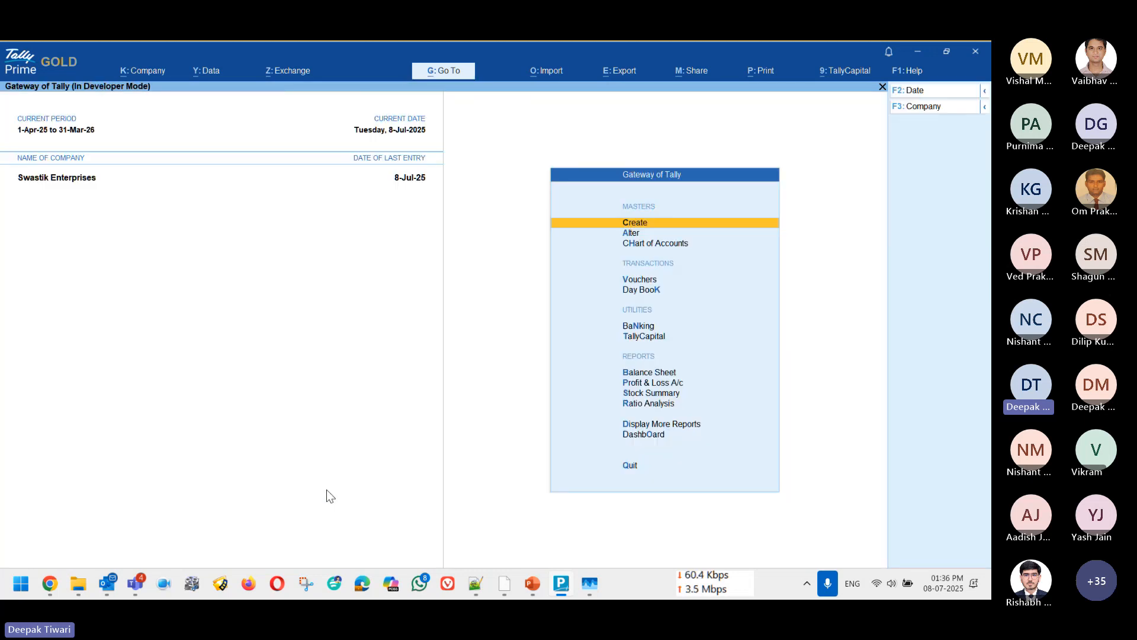
key("alt+g")
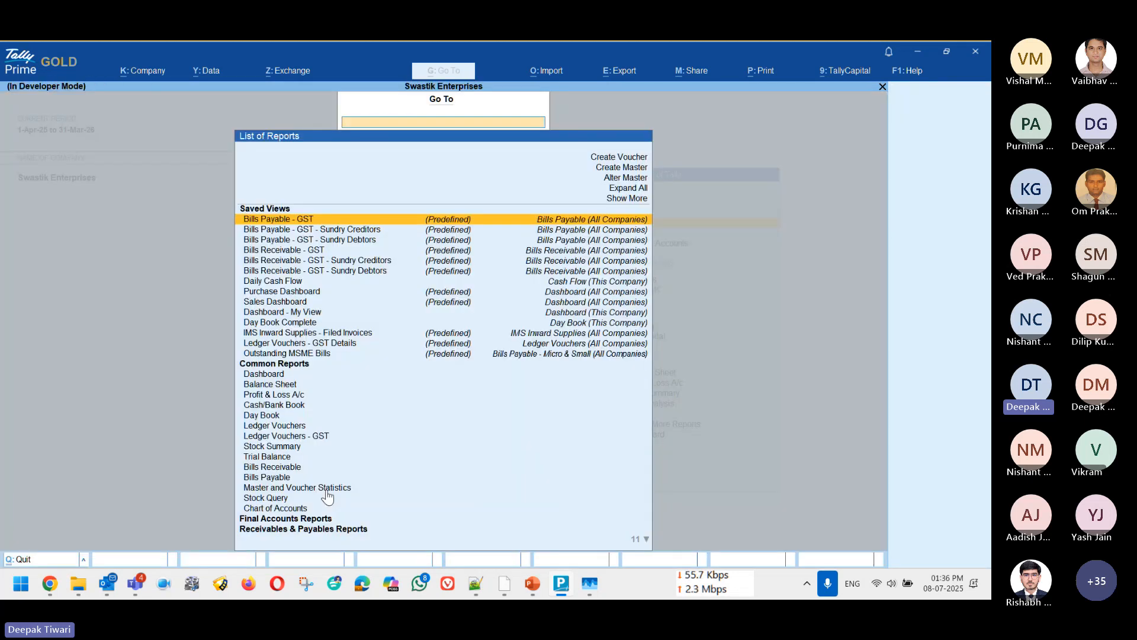
key("Escape")
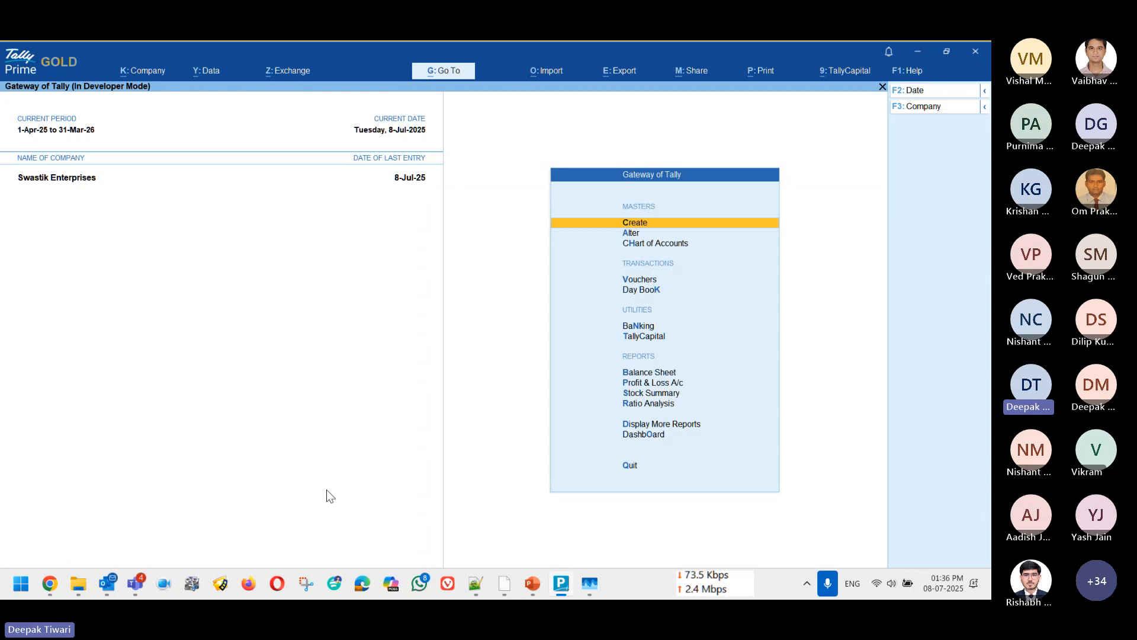
Step: Open the Tamil Nadu GST registration from the company features
key("F11")
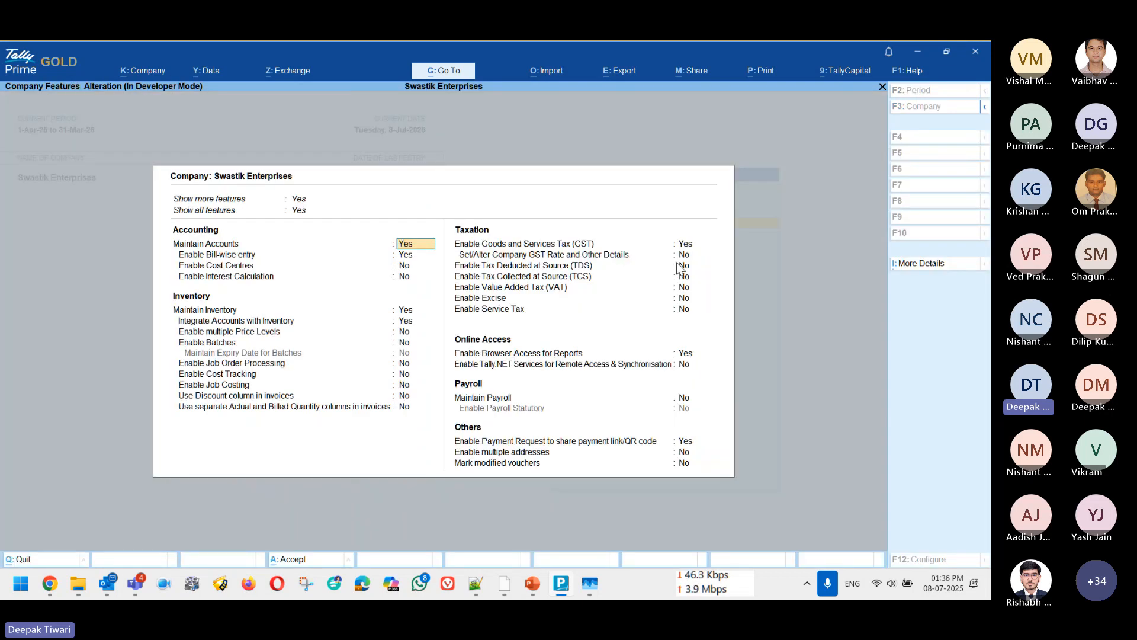
left_click(690, 245)
key("Return")
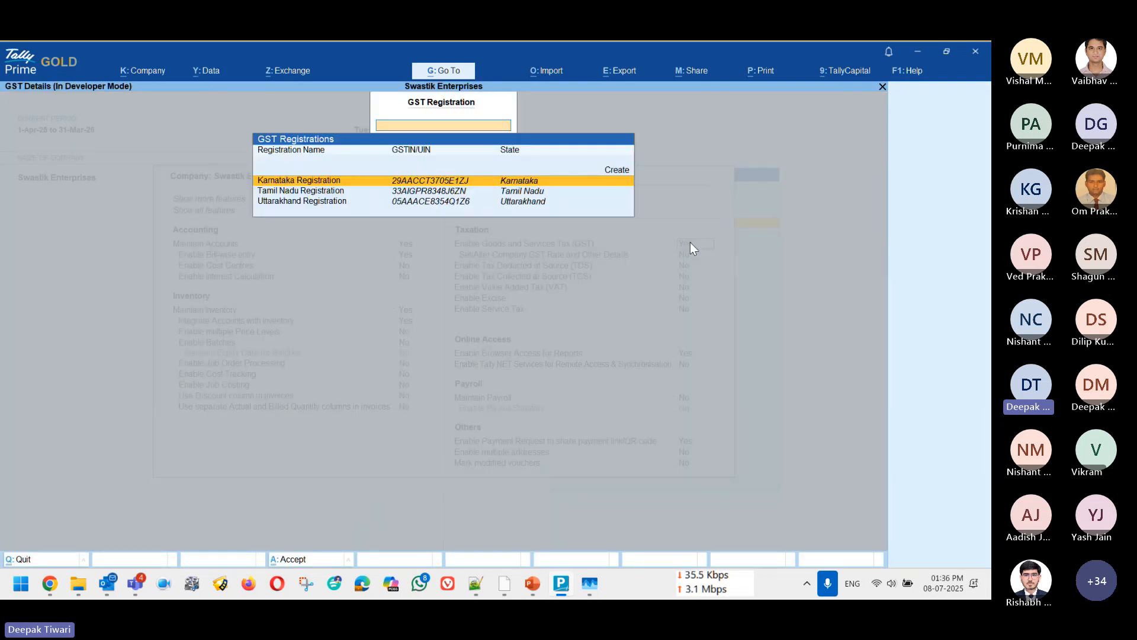
key("Down")
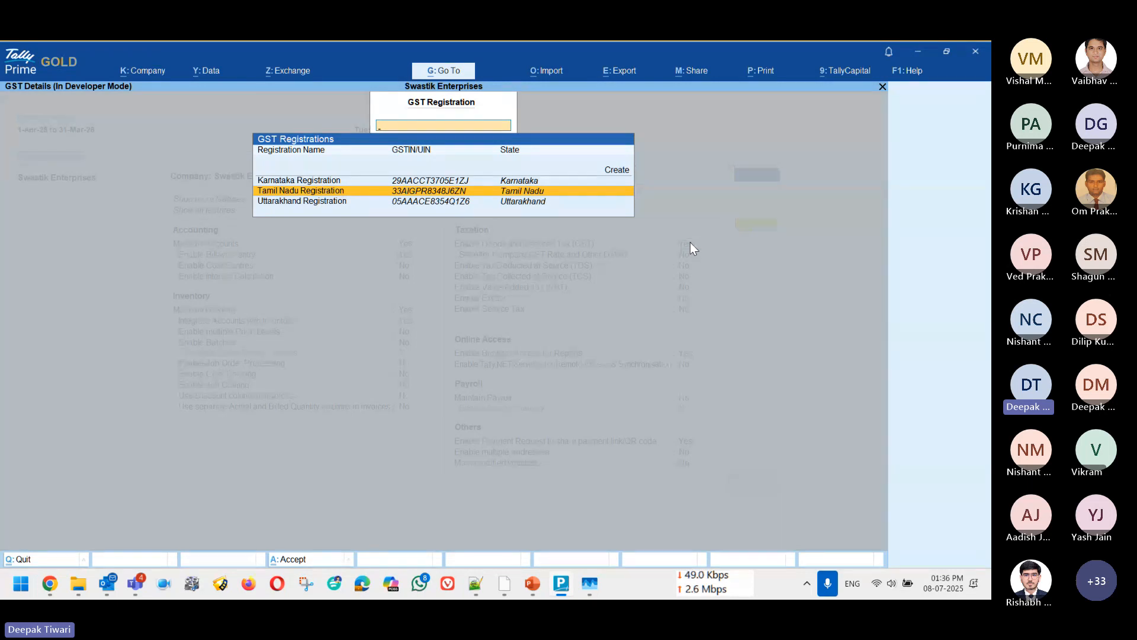
key("Return")
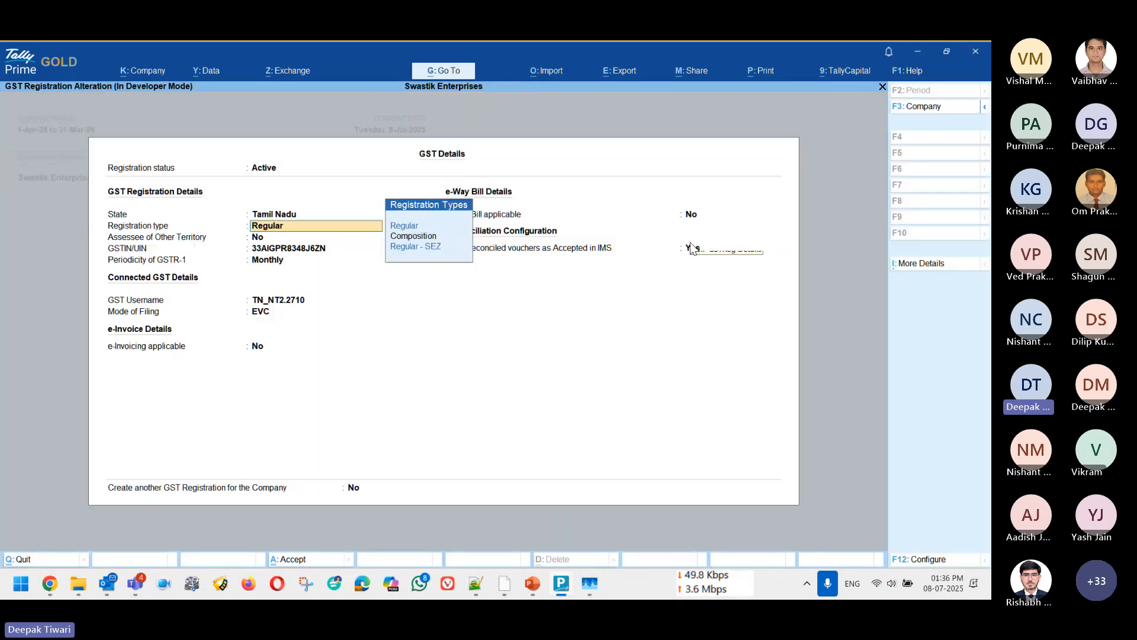
Step: Examine the Active and Inactive registration status choices for the Tamil Nadu GST registration
key("BackSpace")
key("BackSpace")
key("Down")
key("Up")
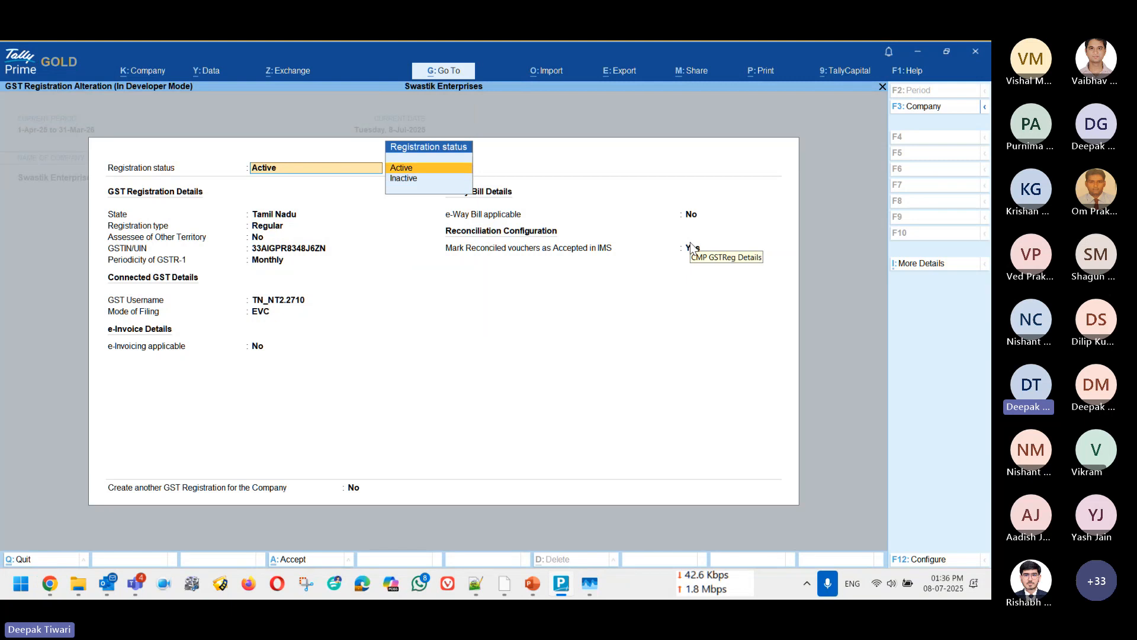
key("Down")
key("Up")
key("Down")
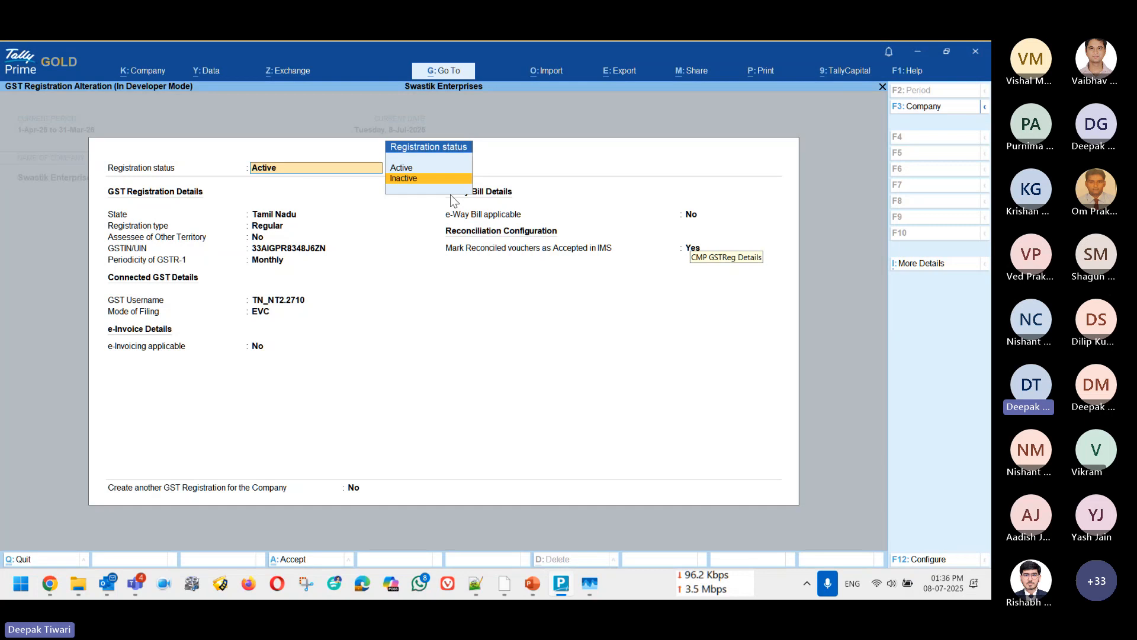
key("Escape")
key("Escape")
key("Escape")
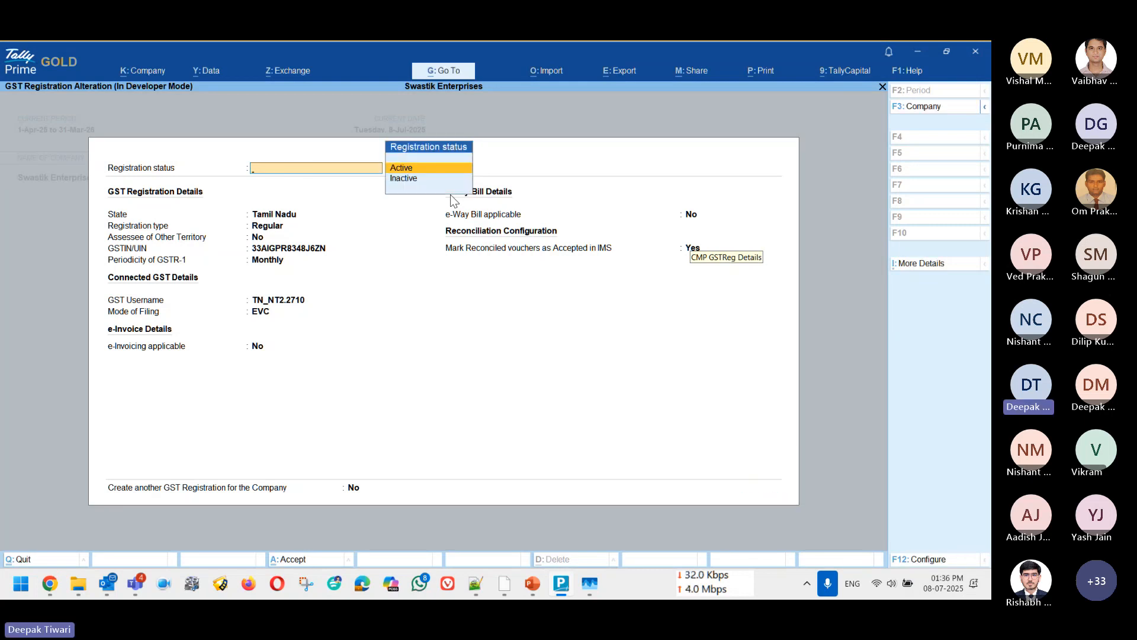
Step: Try setting the Tamil Nadu registration status to Inactive, and leave the company features without saving
key("Down")
key("Return")
key("Up")
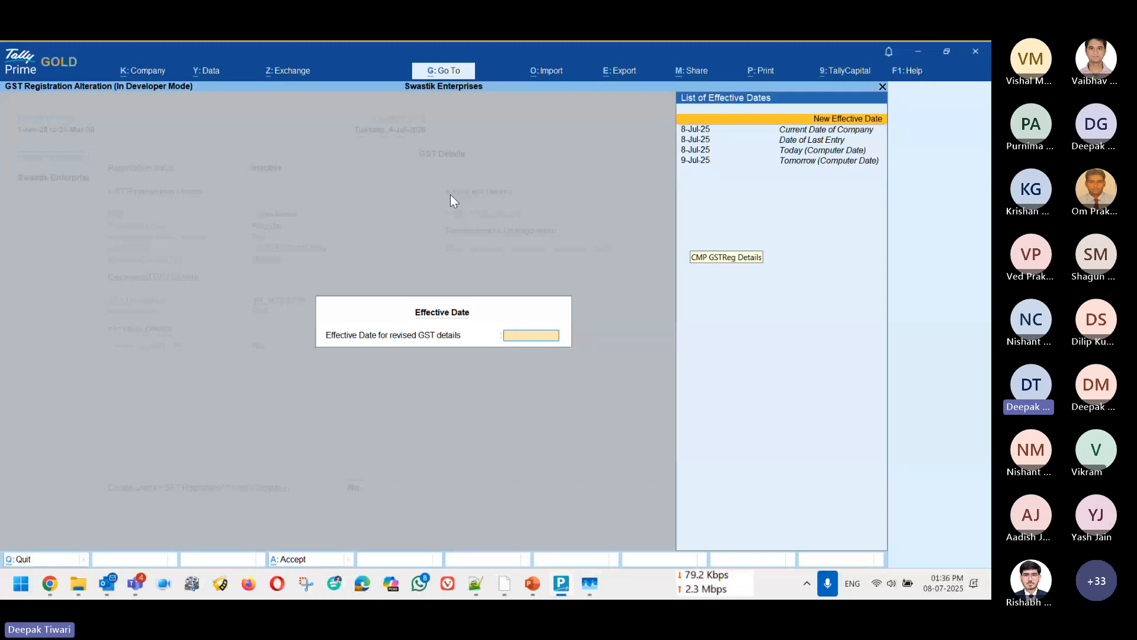
key("Return")
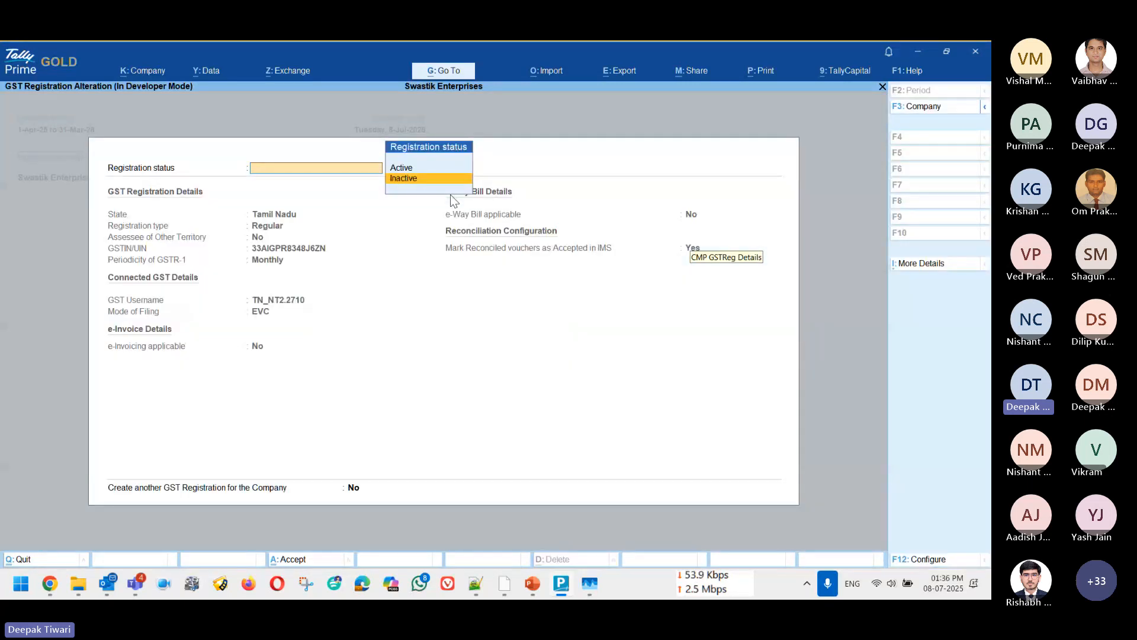
key("Escape")
key("Escape")
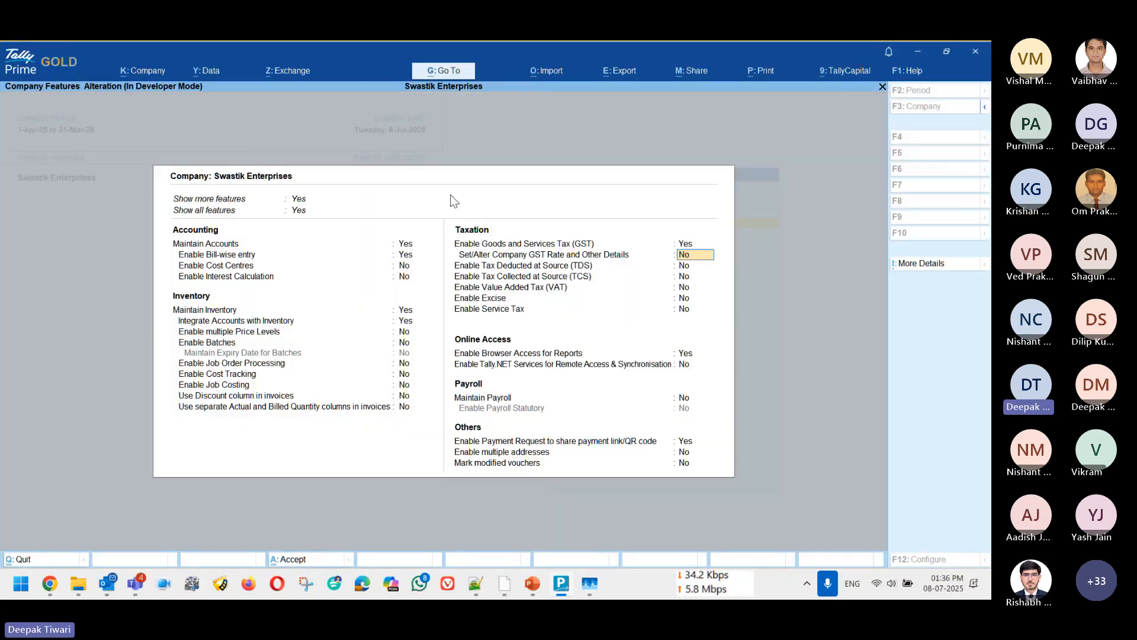
key("Escape")
key("Return")
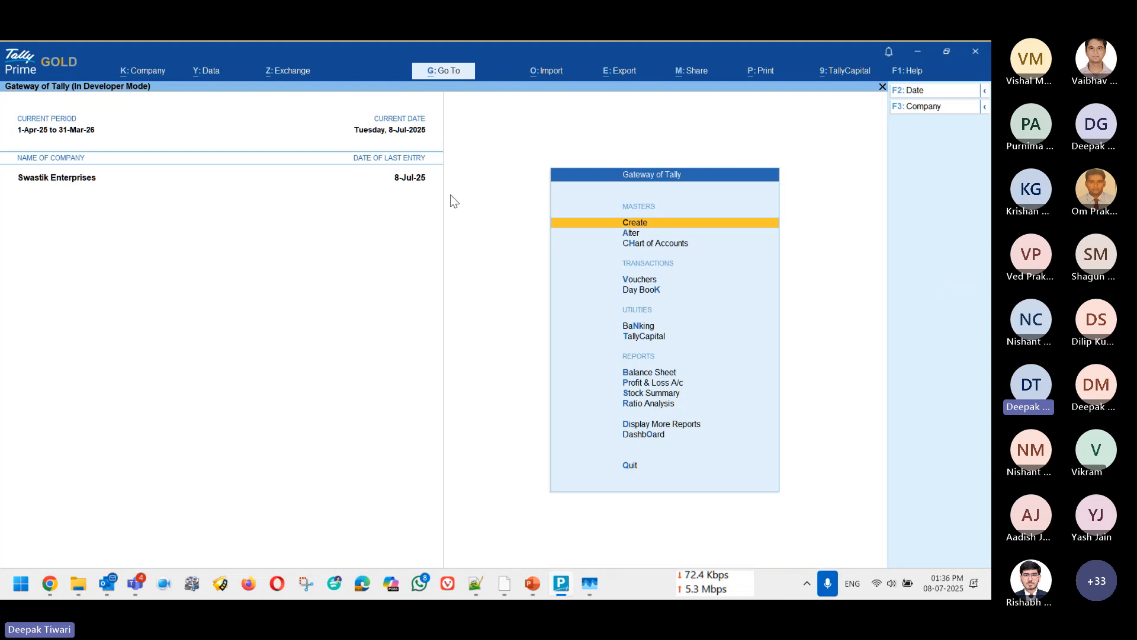
Step: Open the list of voucher types from the Chart of Accounts
key("Down")
key("Down")
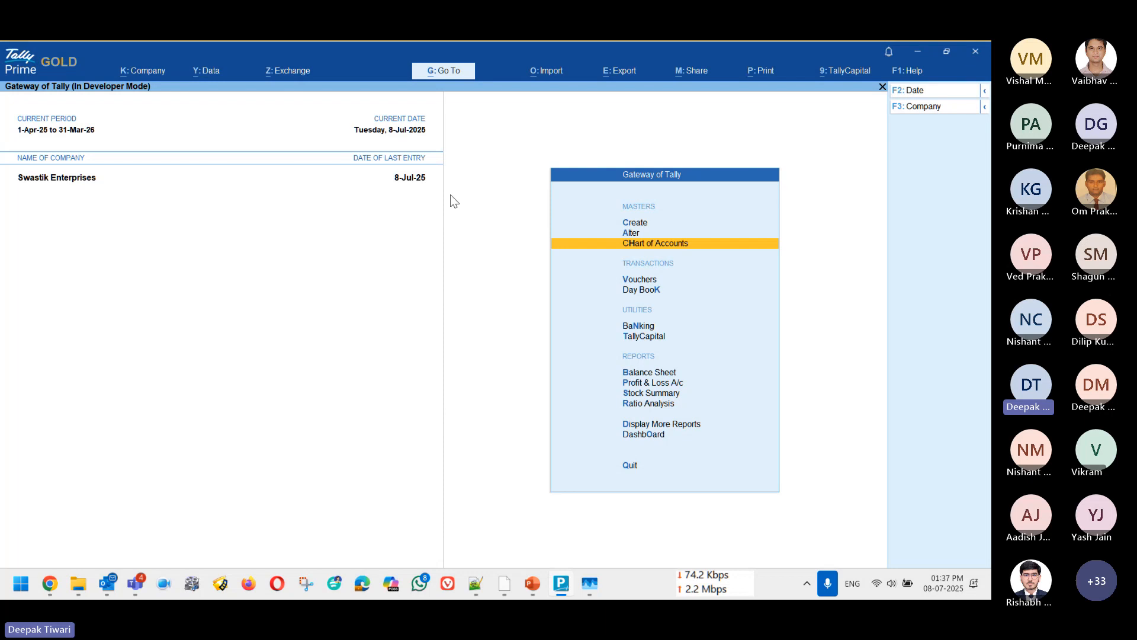
key("Return")
key("Down")
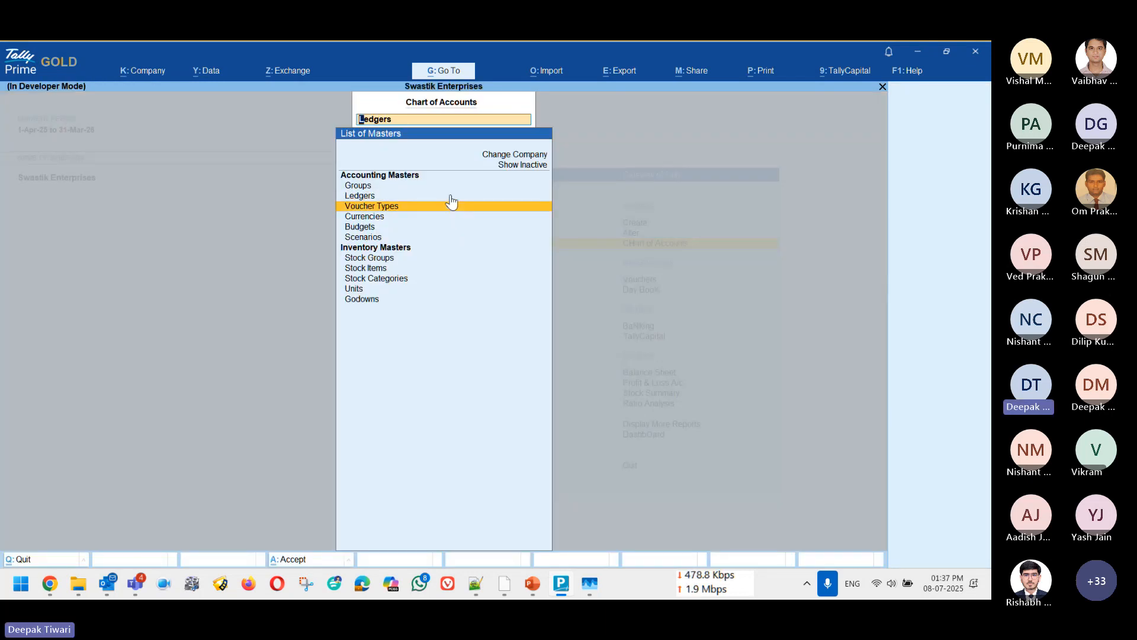
key("Return")
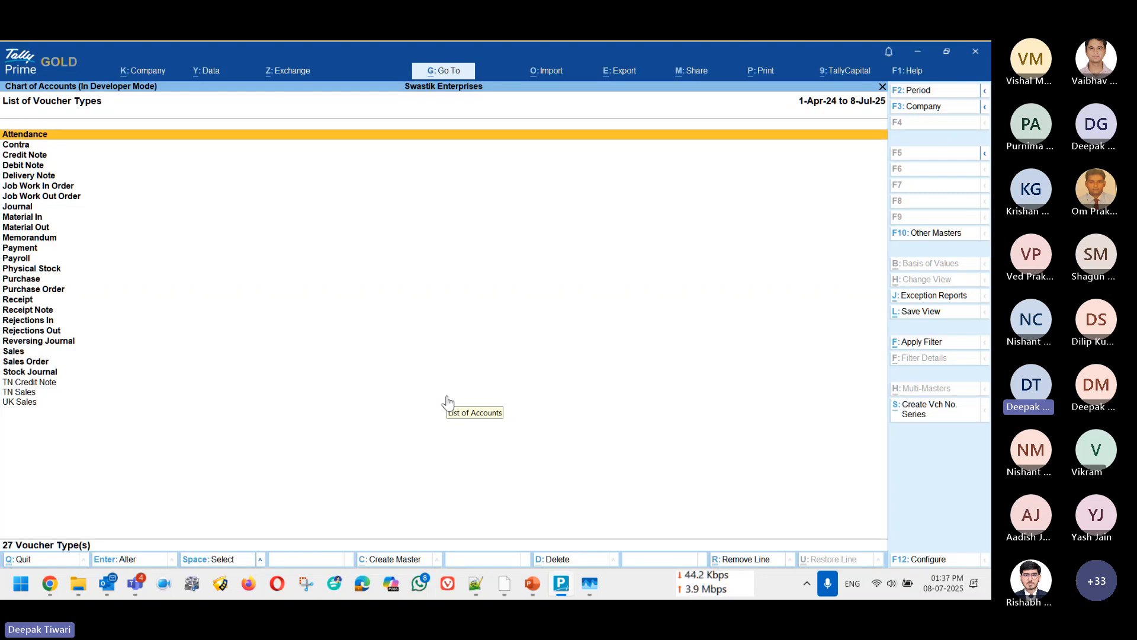
Step: Select the Contra, Credit Note, Debit Note and Journal voucher types in the list of voucher types
key("Down")
key("Down")
key("Up")
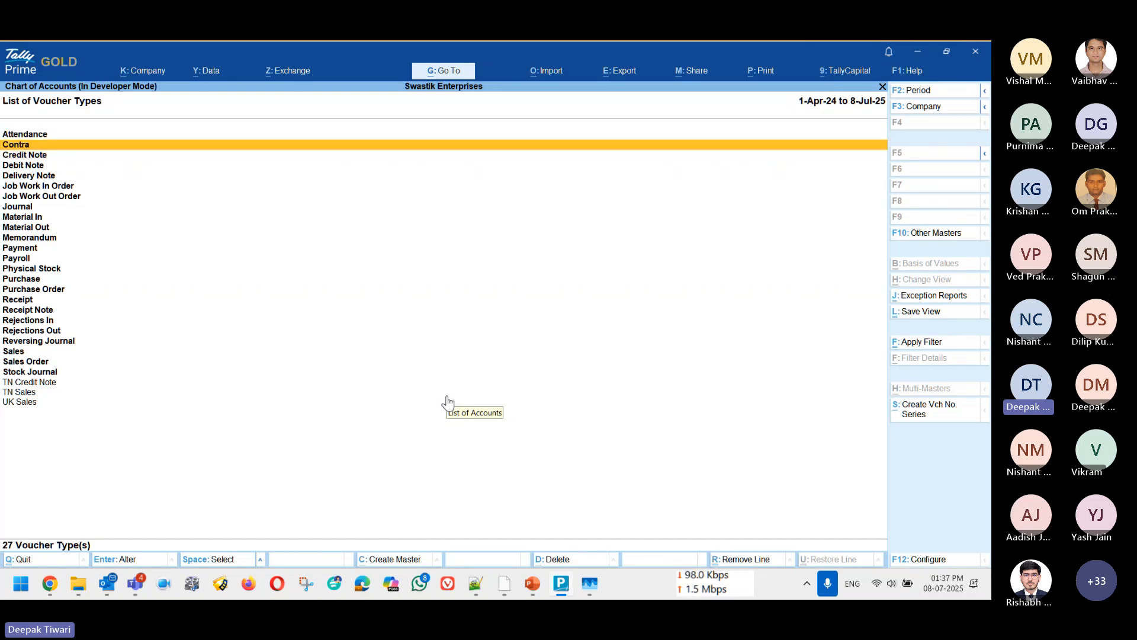
key("space")
key("space")
key("space")
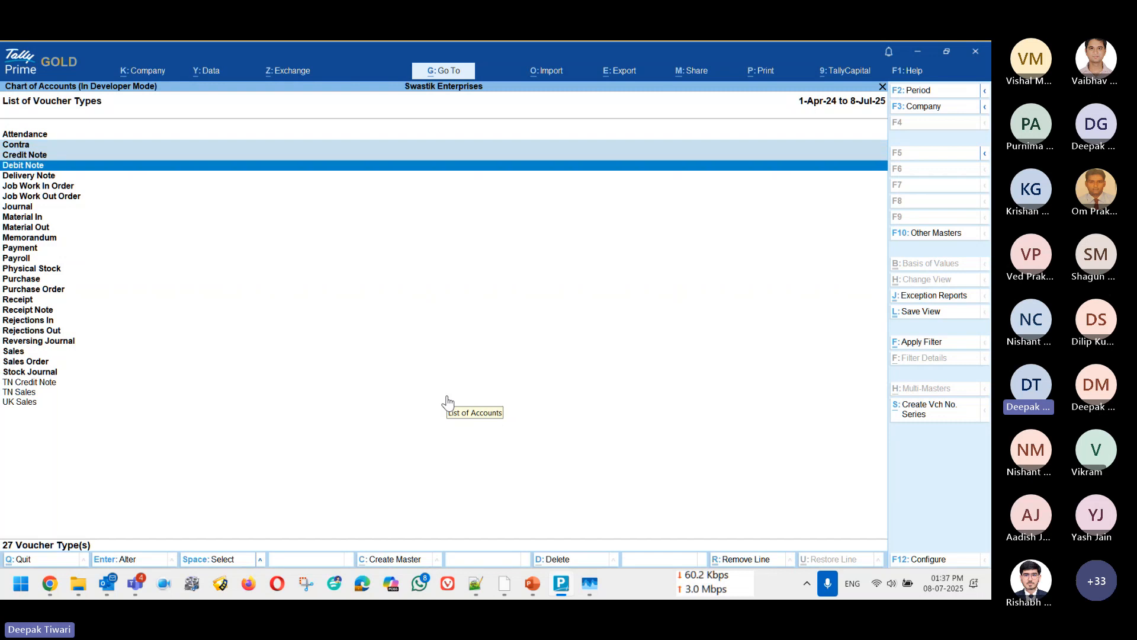
key("Down")
Step: Add the Payment, Purchase, Receipt and Sales voucher types to the selection
key("Down")
key("Down")
key("space")
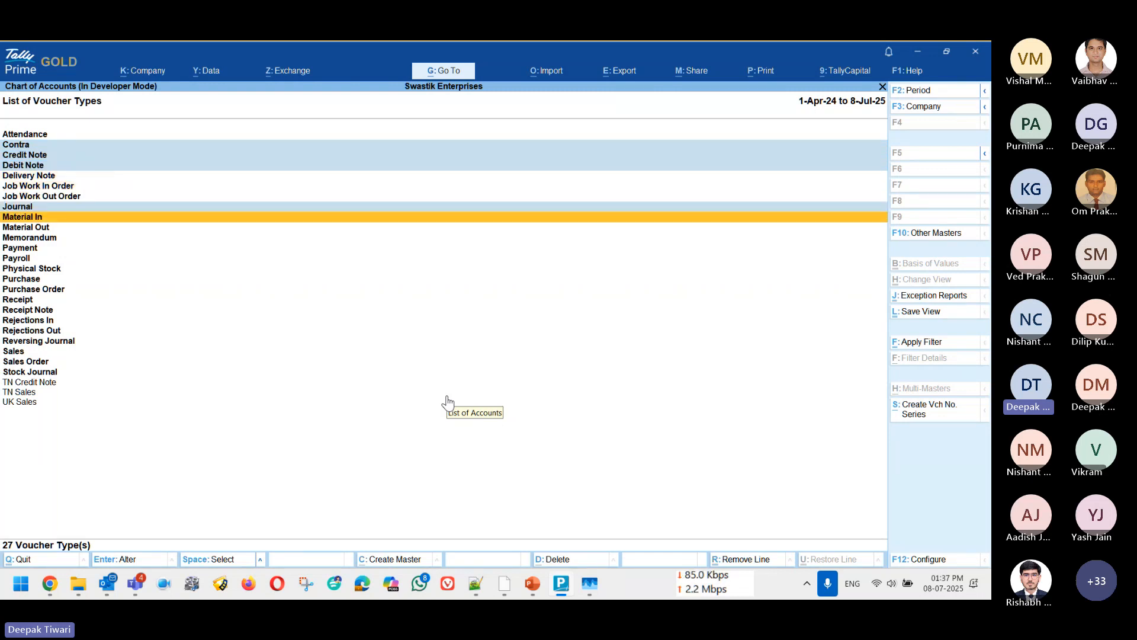
key("Down")
key("Down")
key("Down")
key("space")
key("Down")
key("Down")
key("space")
key("Down")
key("Down")
key("space")
key("Down")
key("Down")
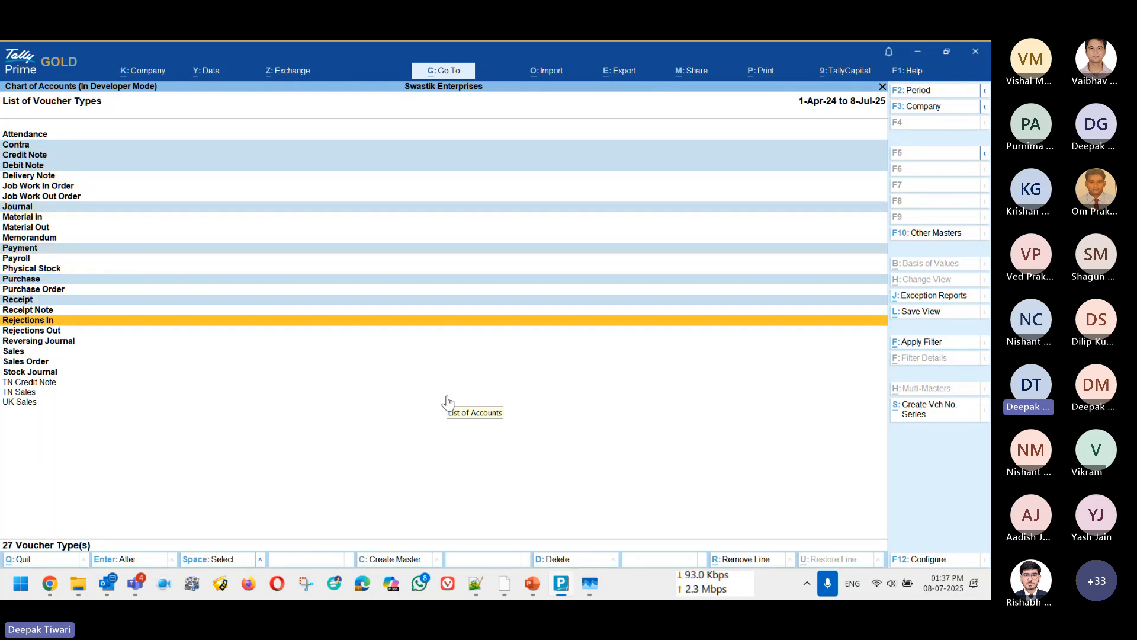
key("Down")
key("Down")
key("Down")
key("space")
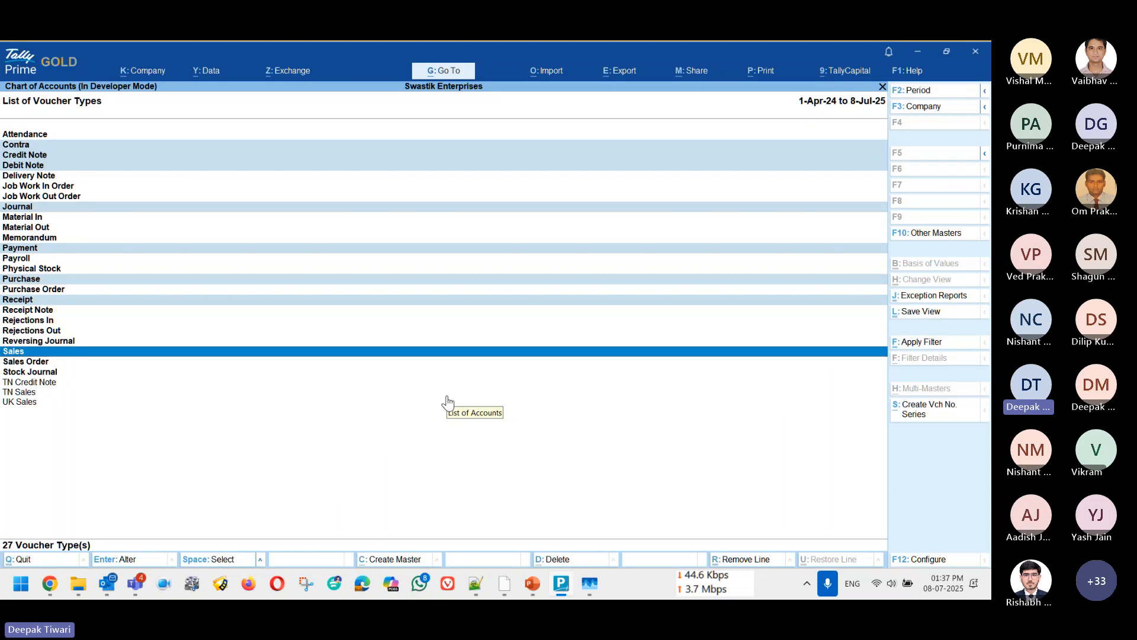
Step: Create a voucher number series named Del Series for the selected voucher types
left_click(942, 410)
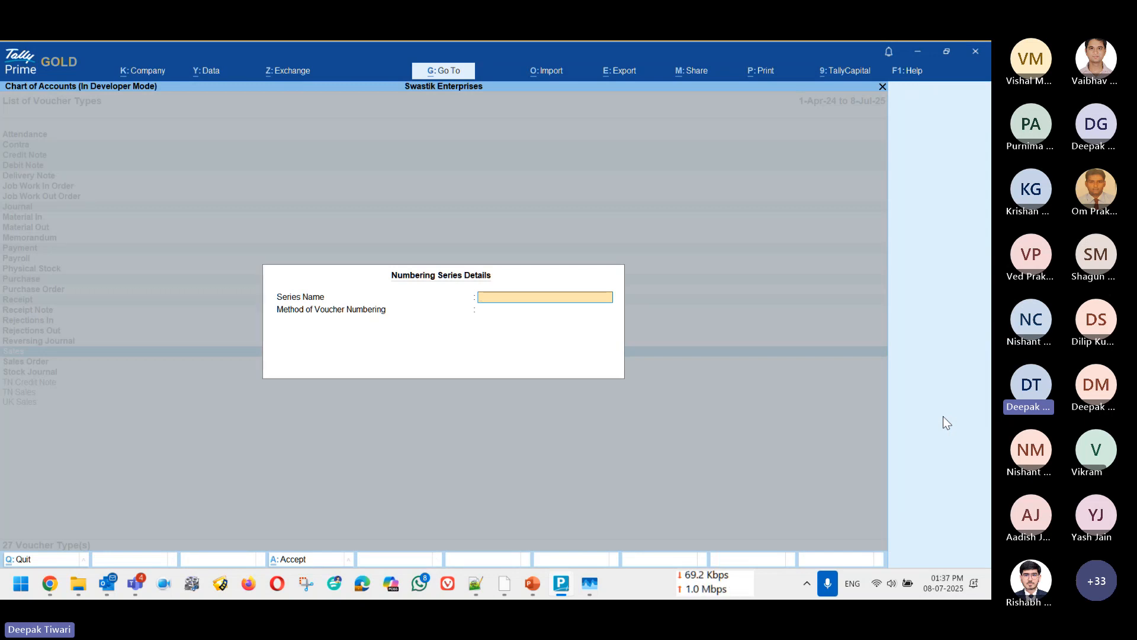
type("Del Series")
key("Return")
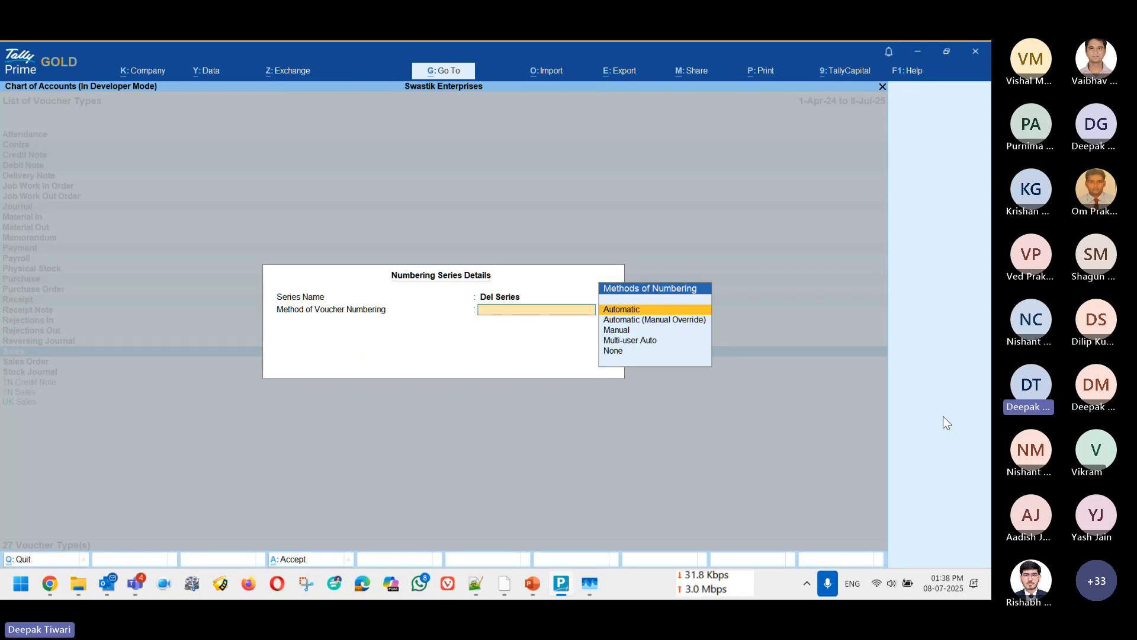
Step: Set the series' voucher numbering method to Automatic and its insertion/deletion behaviour to Renumber Vouchers
key("Down")
key("Down")
key("Down")
key("Down")
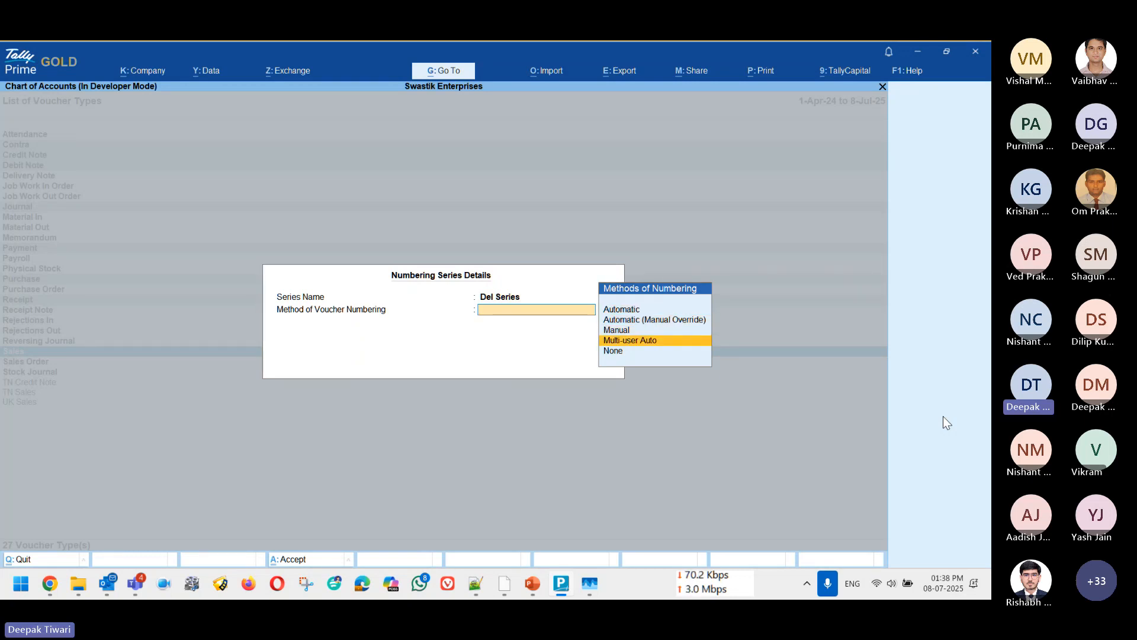
key("Up")
key("Up")
key("Up")
key("Up")
key("Return")
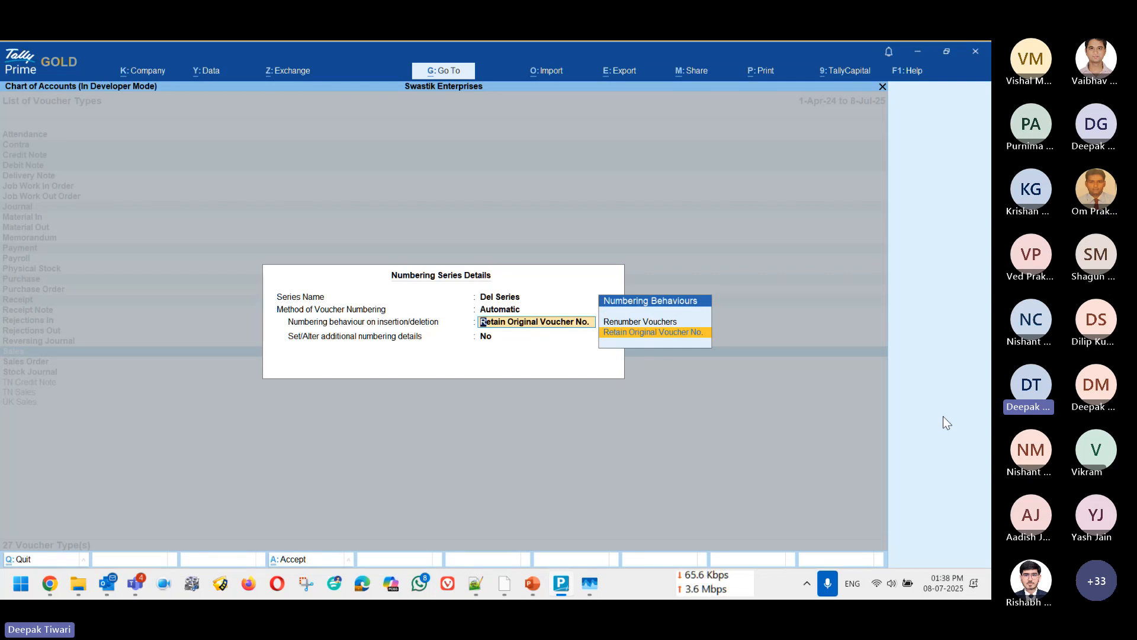
key("Up")
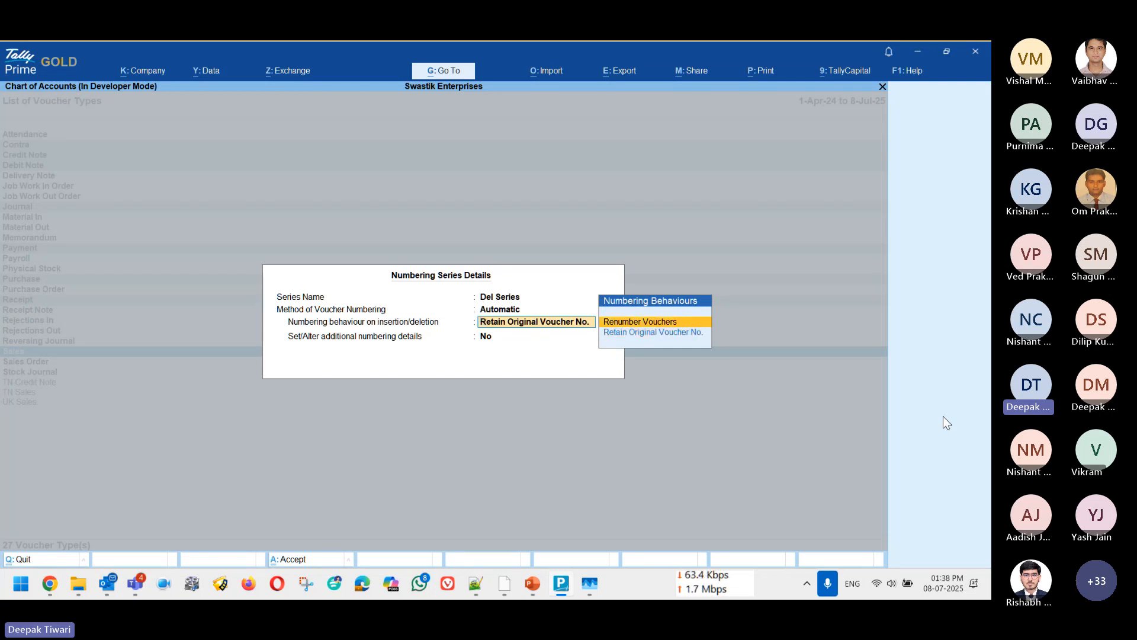
key("Return")
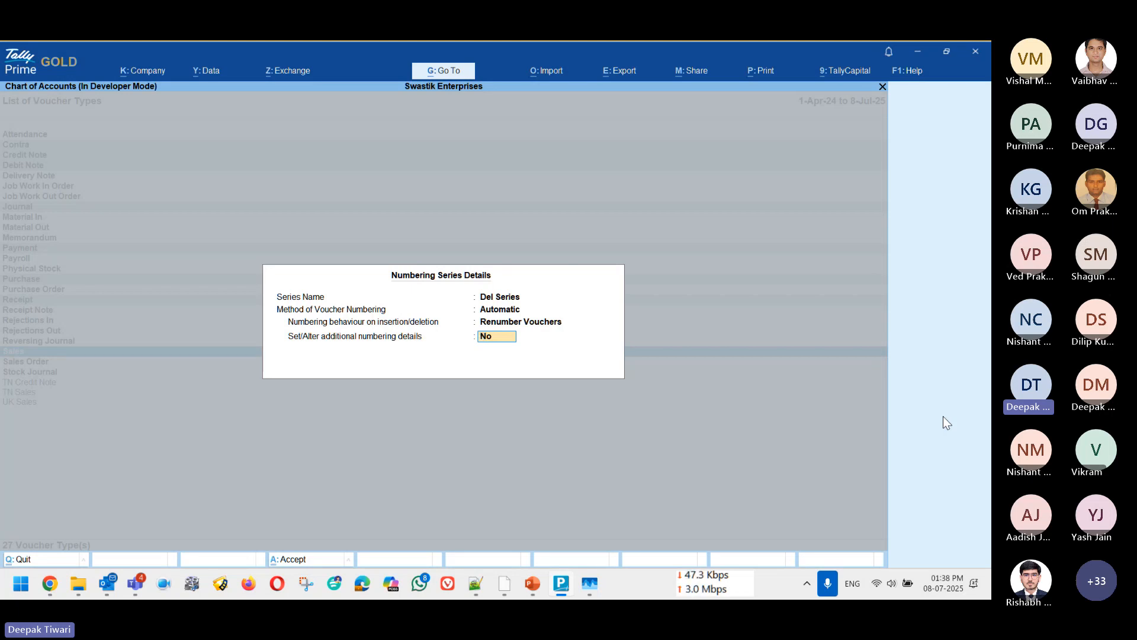
Step: Try enabling additional numbering details for Del Series to view the starting number, restart, prefix and suffix settings
key("Return")
key("Escape")
type("y")
key("Return")
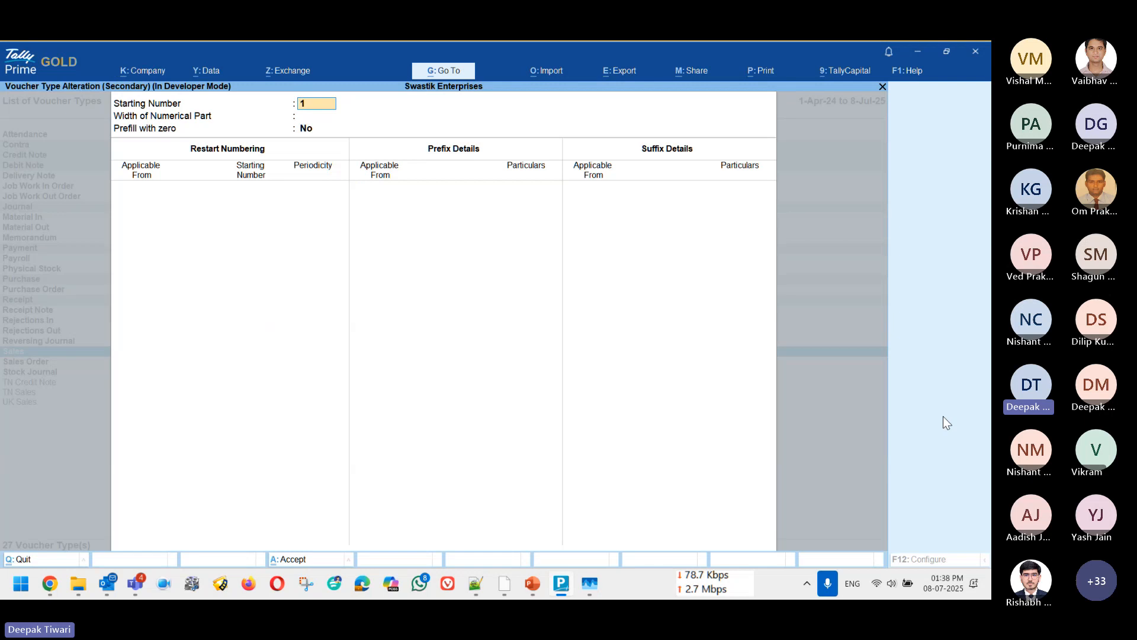
key("ctrl+a")
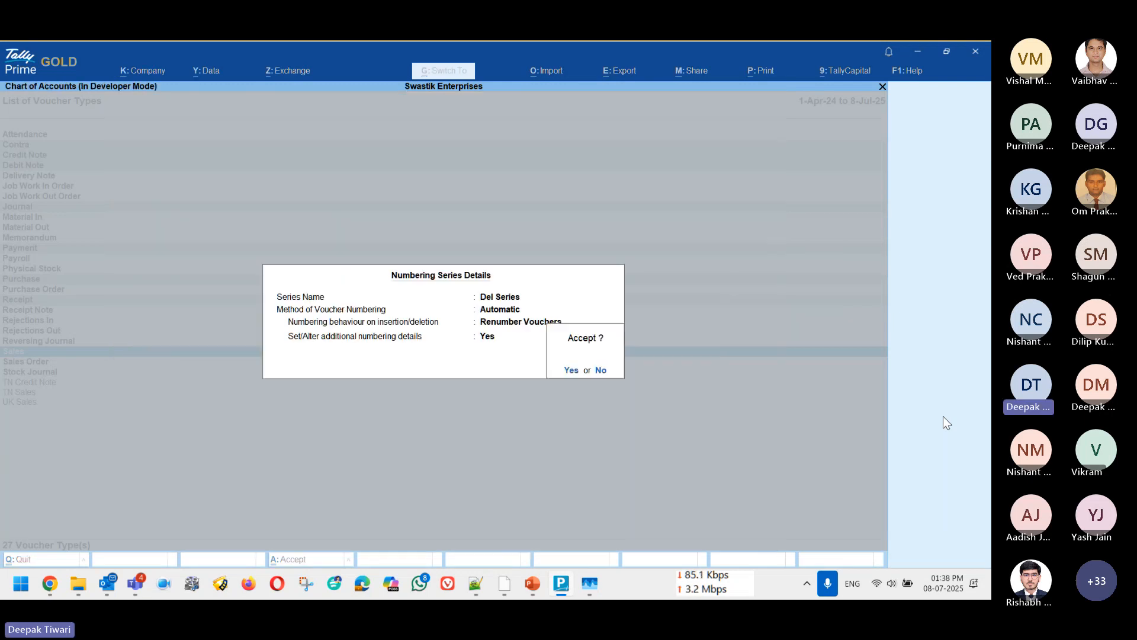
key("Escape")
Step: Set the additional numbering details option to No and save the Del Series numbering series
type("n")
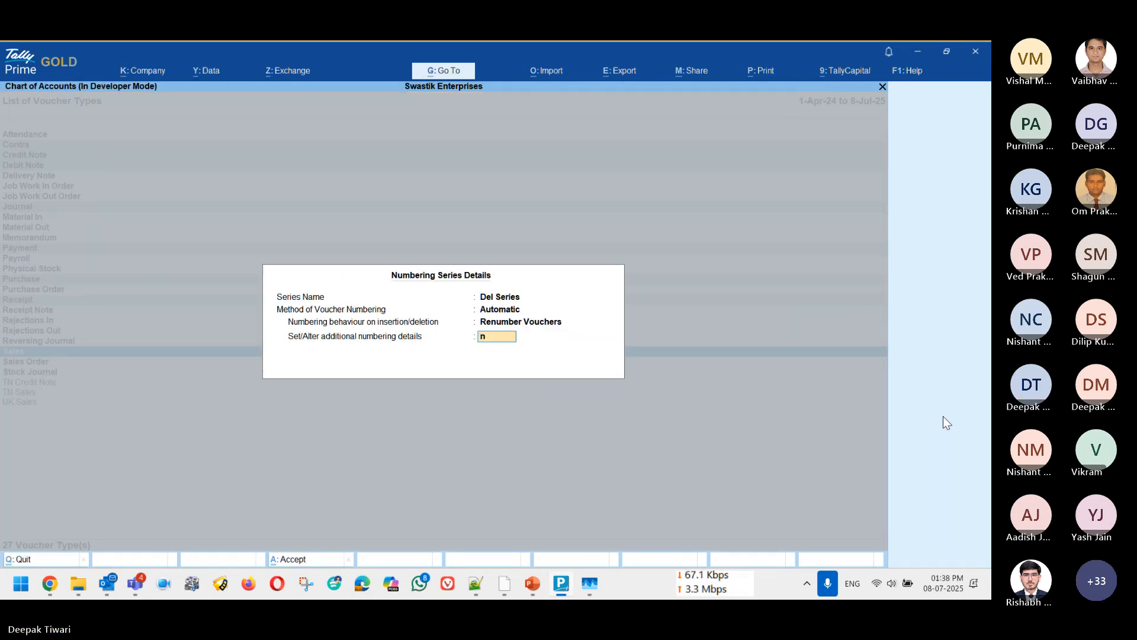
key("Return")
key("Return")
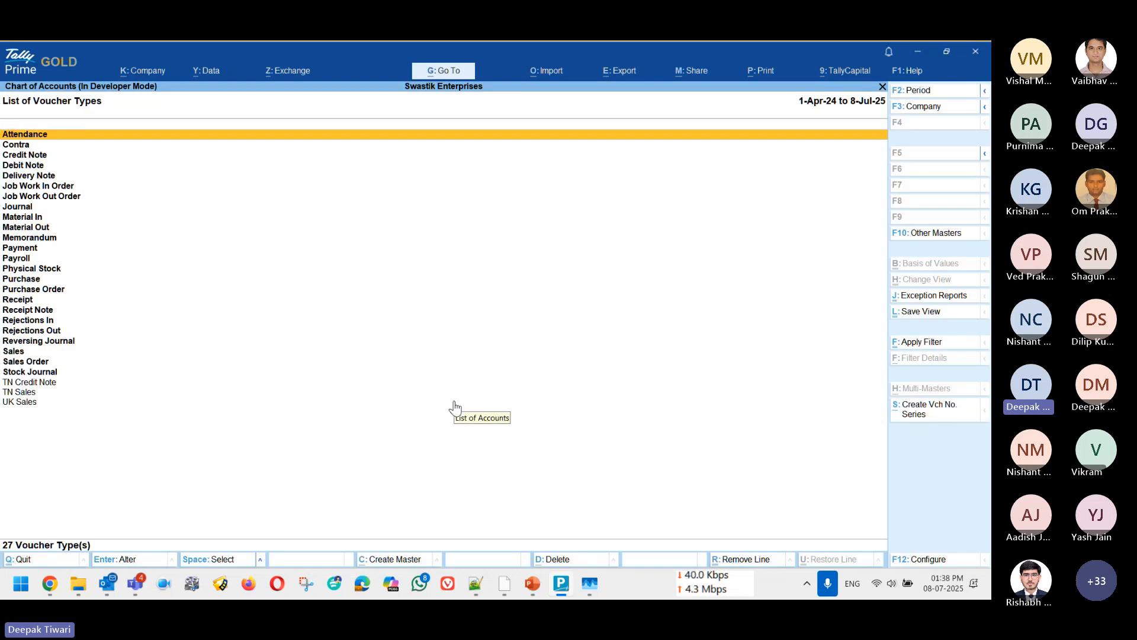
Step: Leave the Chart of Accounts and open the Sales voucher type for alteration
key("Escape")
key("Escape")
key("Escape")
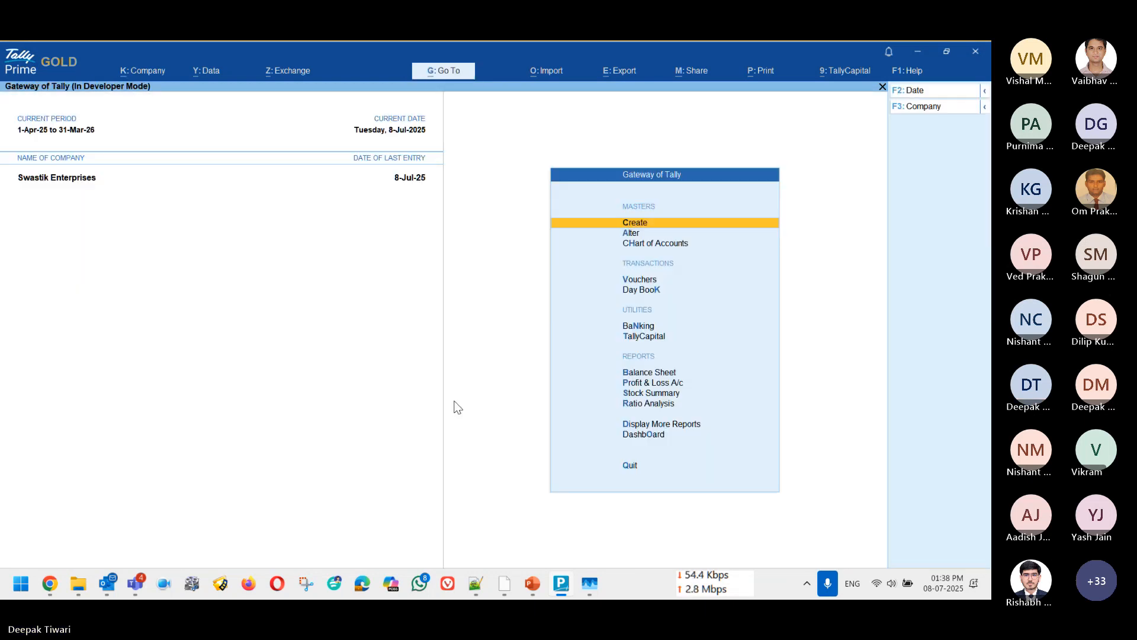
key("Down")
key("Return")
key("Down")
key("Return")
key("Escape")
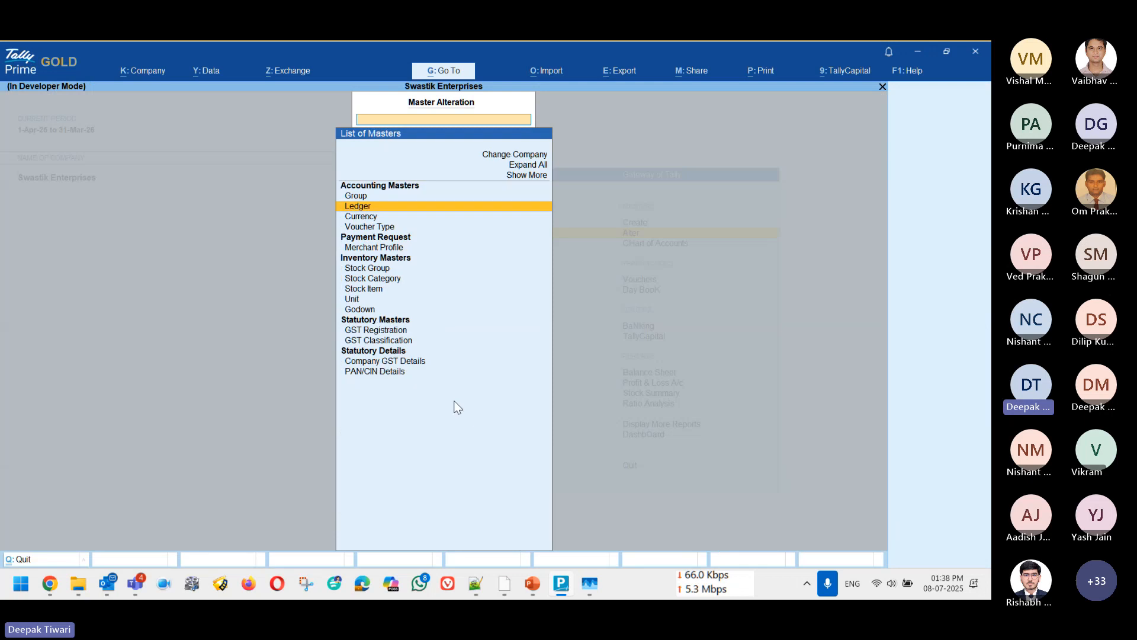
key("Down")
key("Down")
key("Return")
type("Sa")
key("Return")
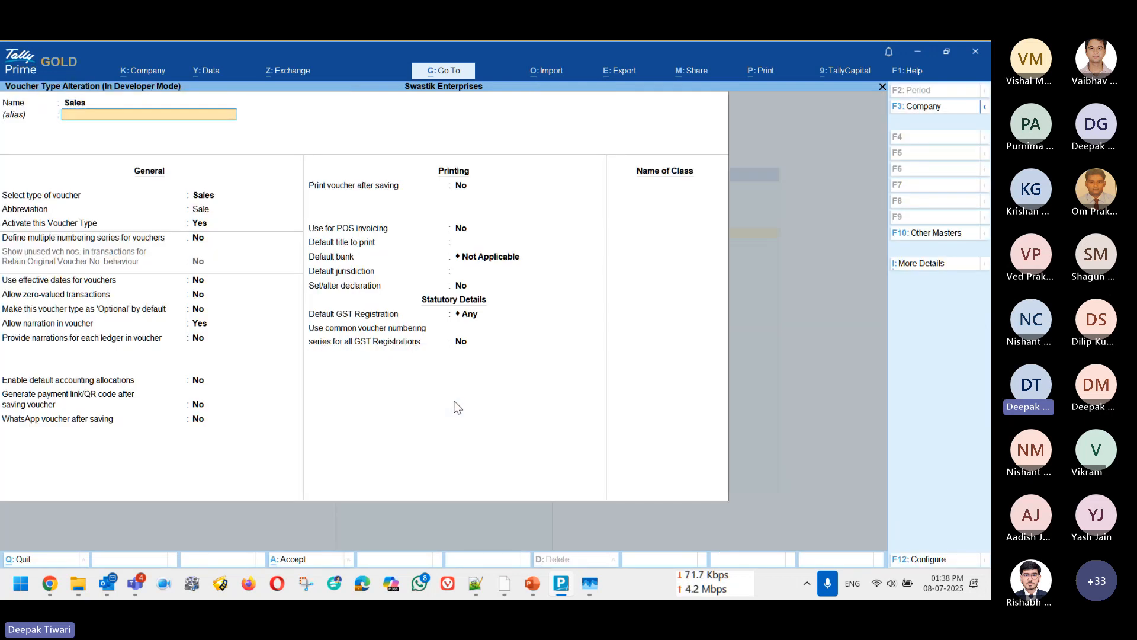
Step: Set the Sales voucher type to define multiple numbering series, opening its list of numbering series
key("Return")
key("Return")
key("Return")
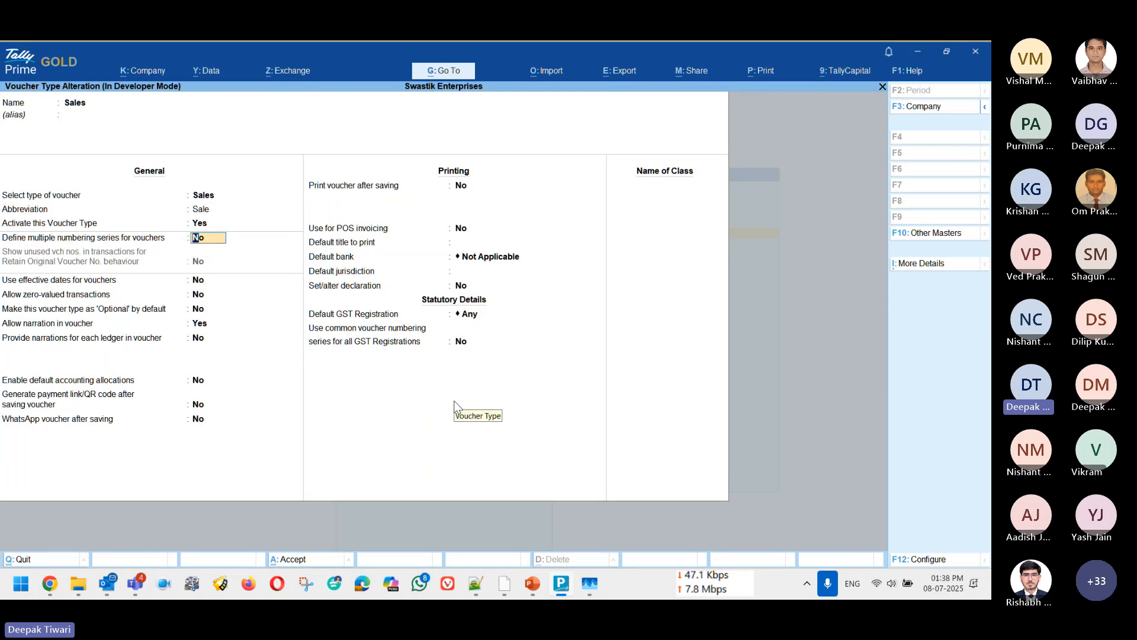
key("y")
key("Return")
key("Down")
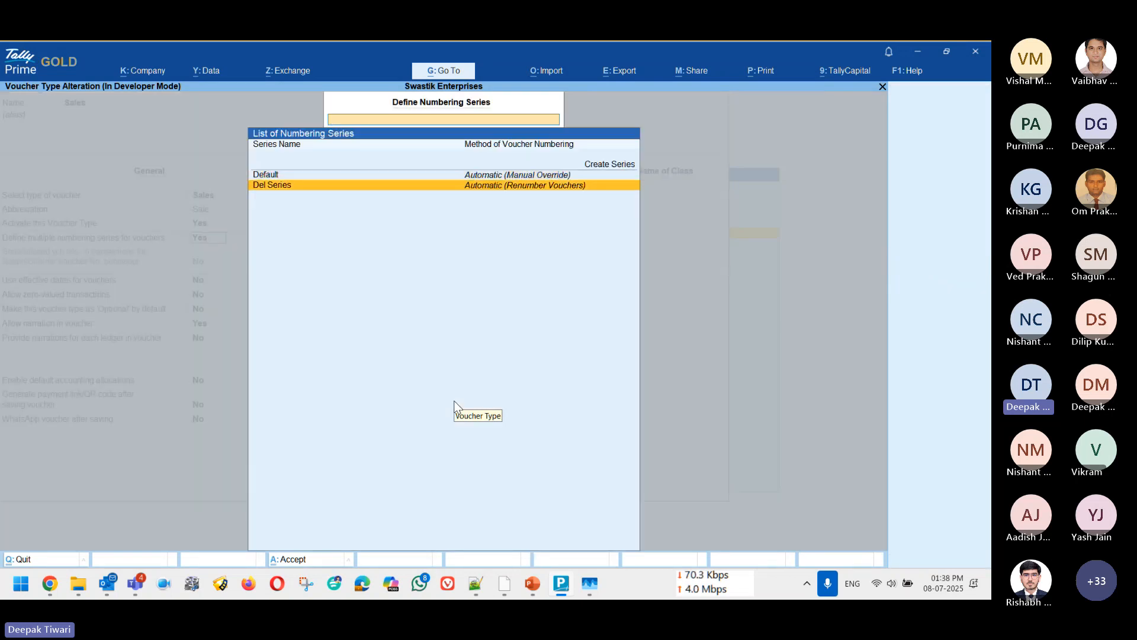
Step: Examine the Default and Del Series numbering series, and leave the Sales voucher type without saving
key("Up")
key("Down")
key("Up")
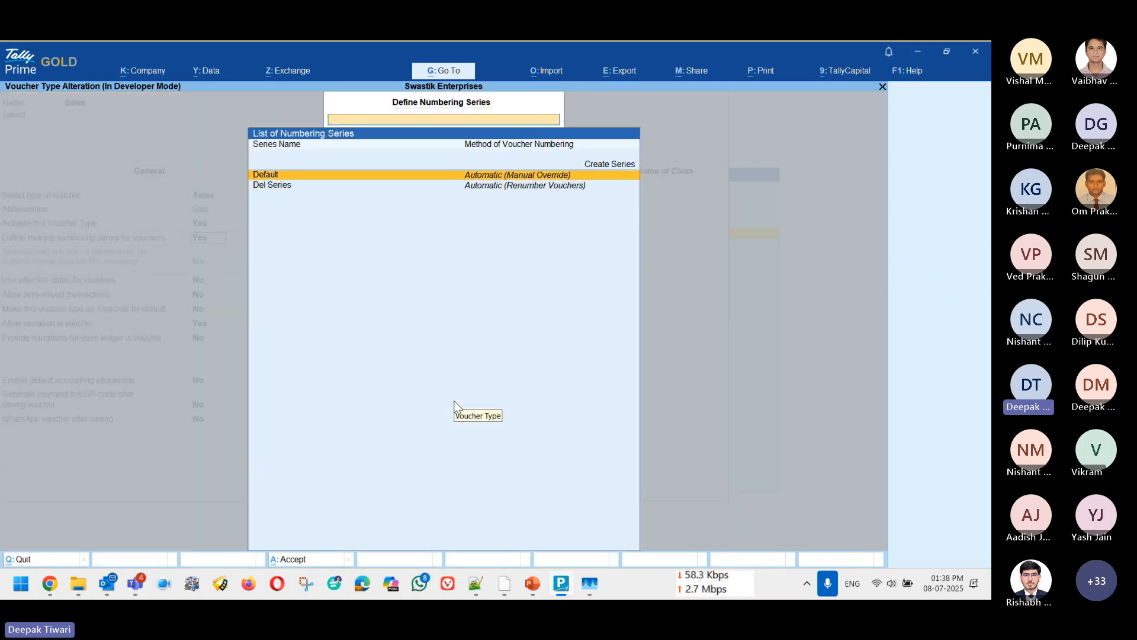
key("Down")
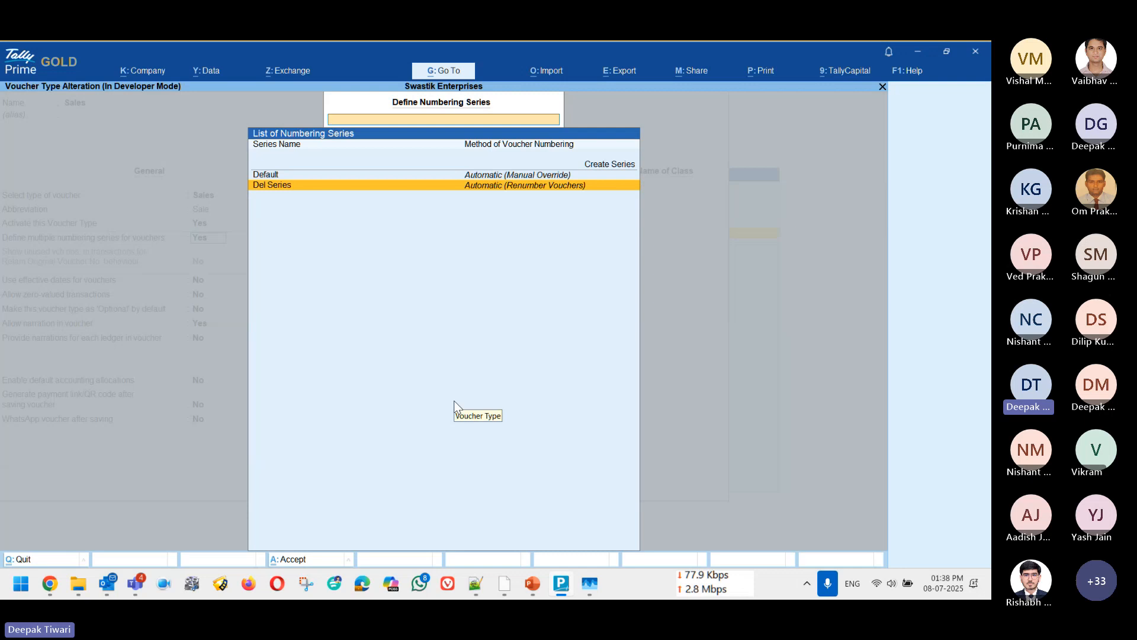
key("Escape")
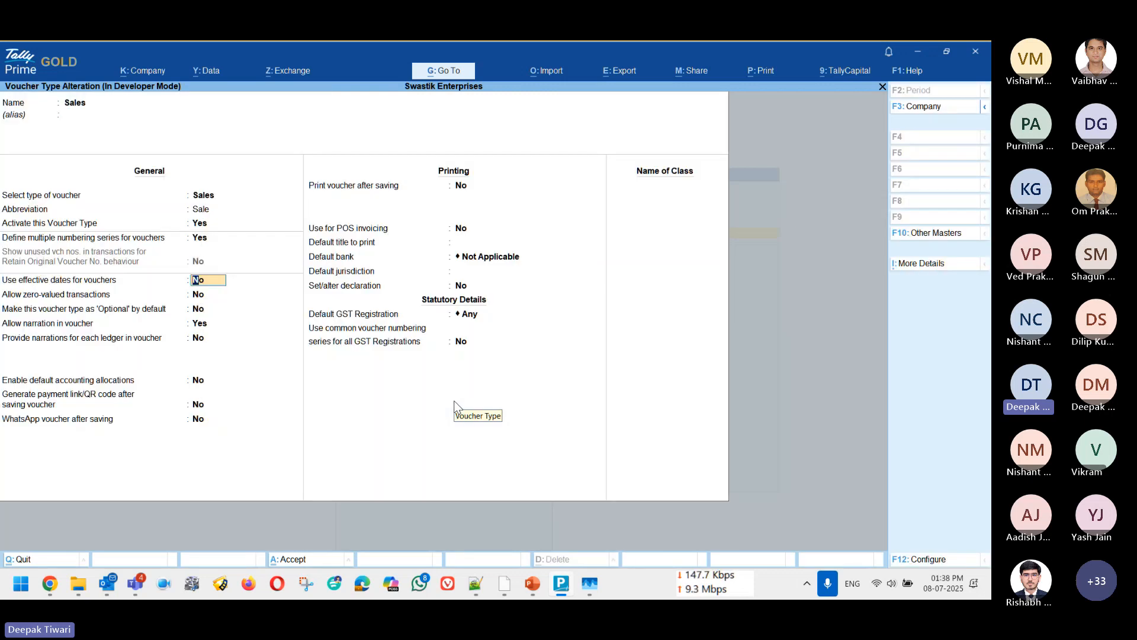
key("Escape")
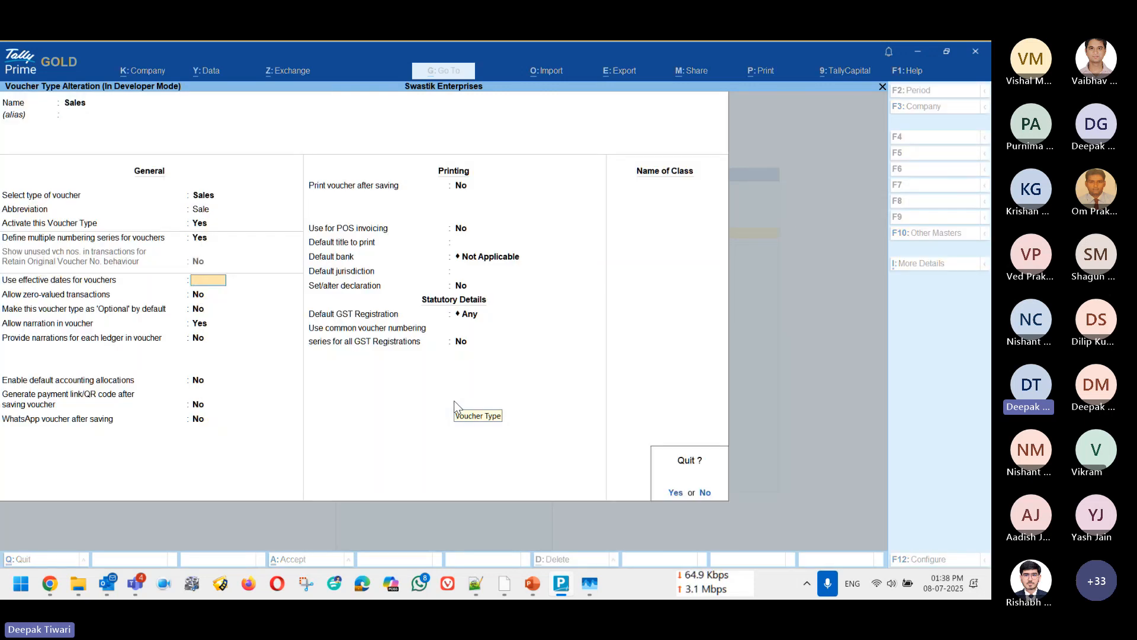
key("Return")
key("Escape")
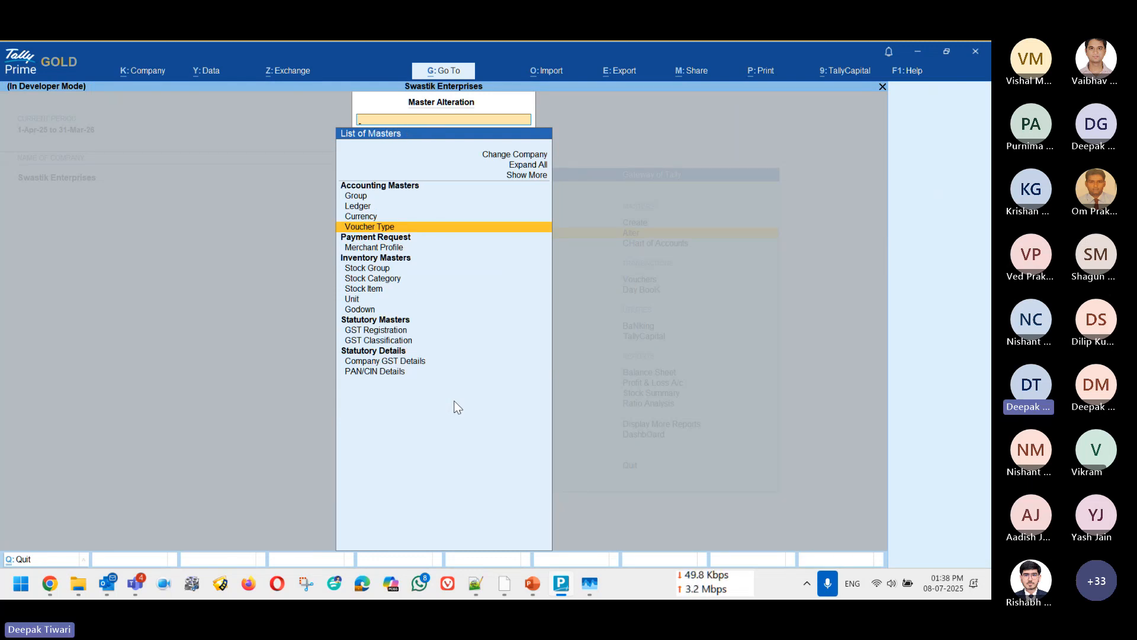
Step: Start creating a new voucher type and name it Del Sales
key("Return")
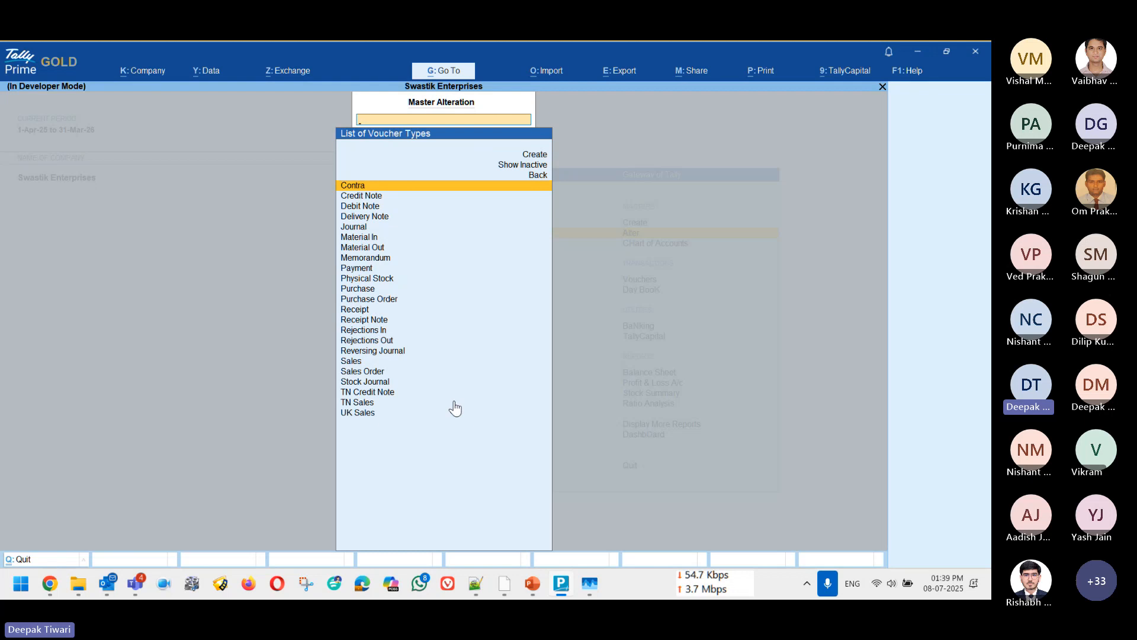
key("Up")
key("Up")
key("Return")
type("D")
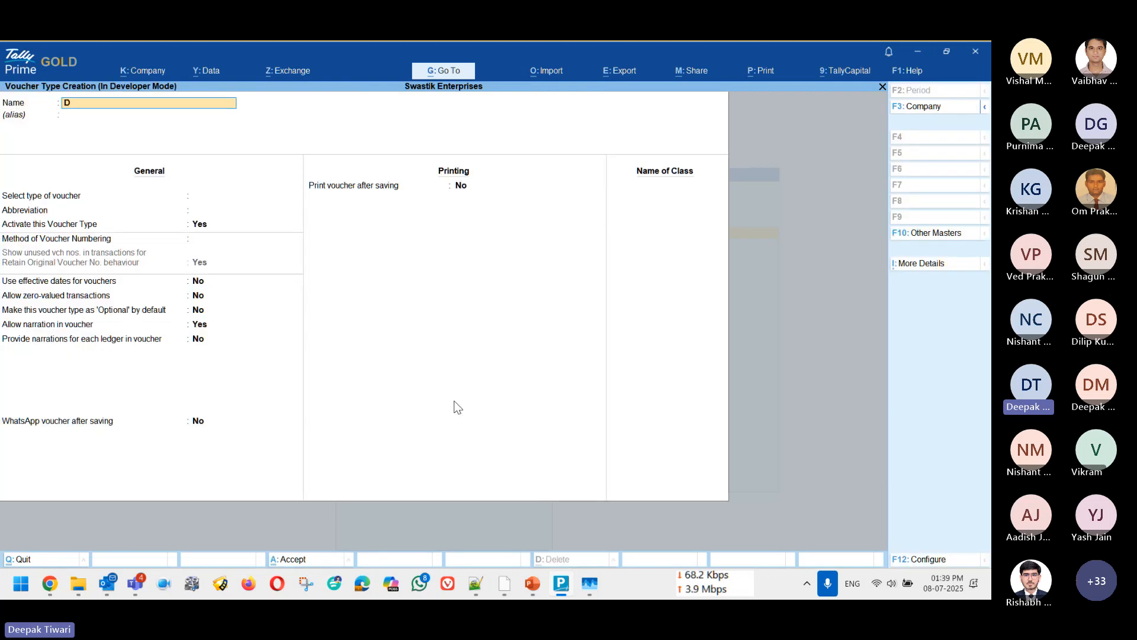
type("el Sales")
key("Return")
Step: Base the new voucher type on Sales, with Automatic numbering and Retain Original Voucher No. behaviour
type("Sa")
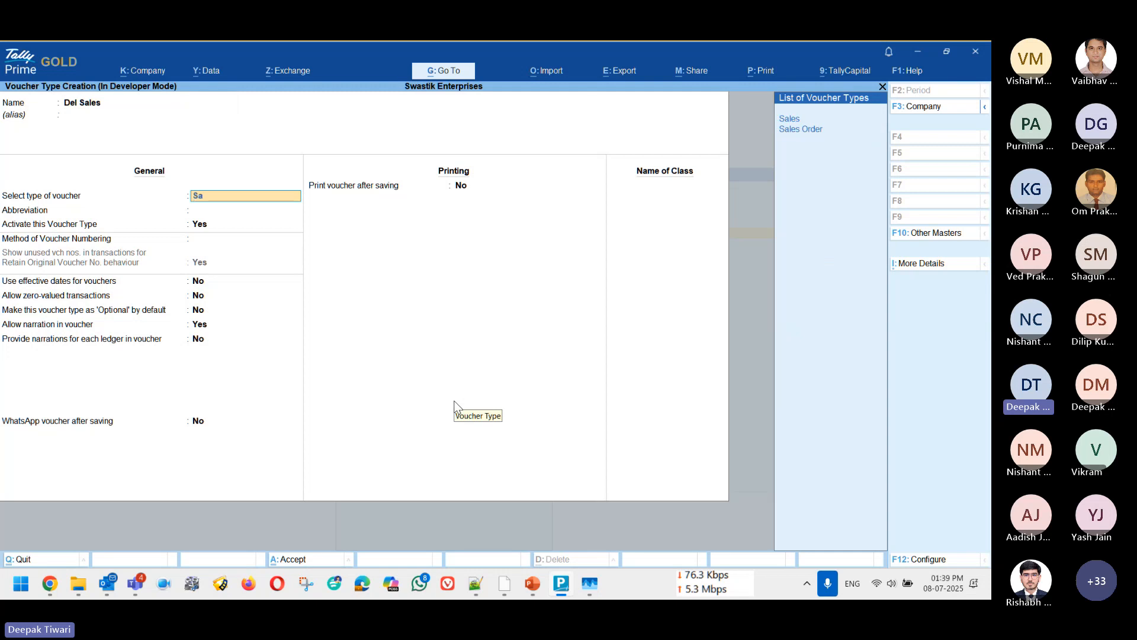
key("Return")
key("Return")
key("Return")
key("Return")
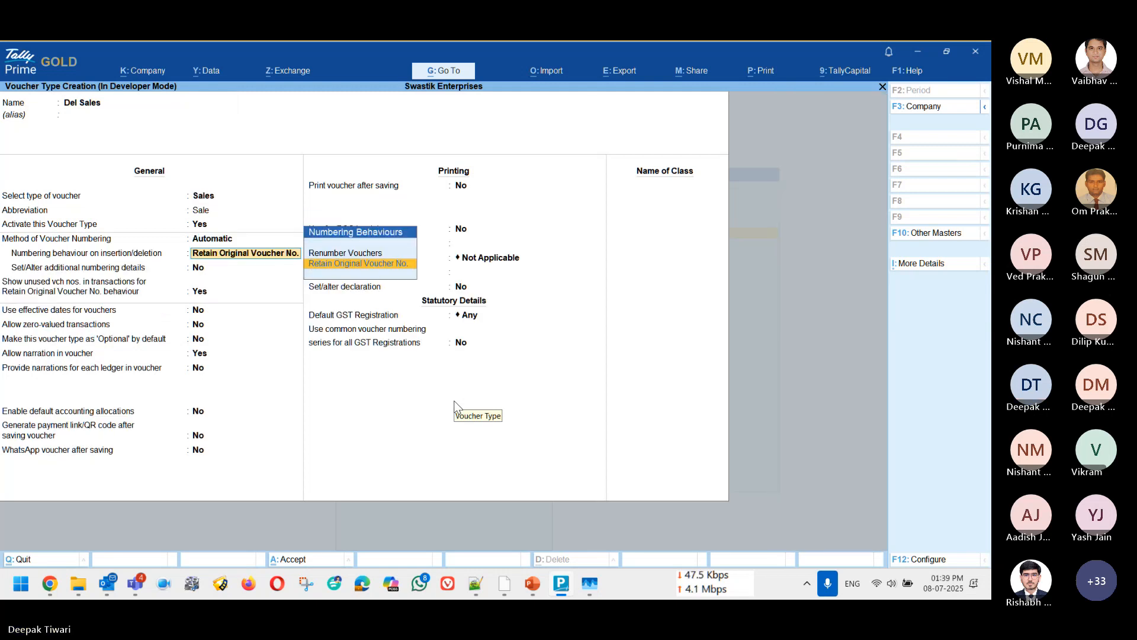
key("BackSpace")
Step: Set Karnataka Registration as the default GST registration of Del Sales and review the common voucher numbering option
key("Return")
key("Return")
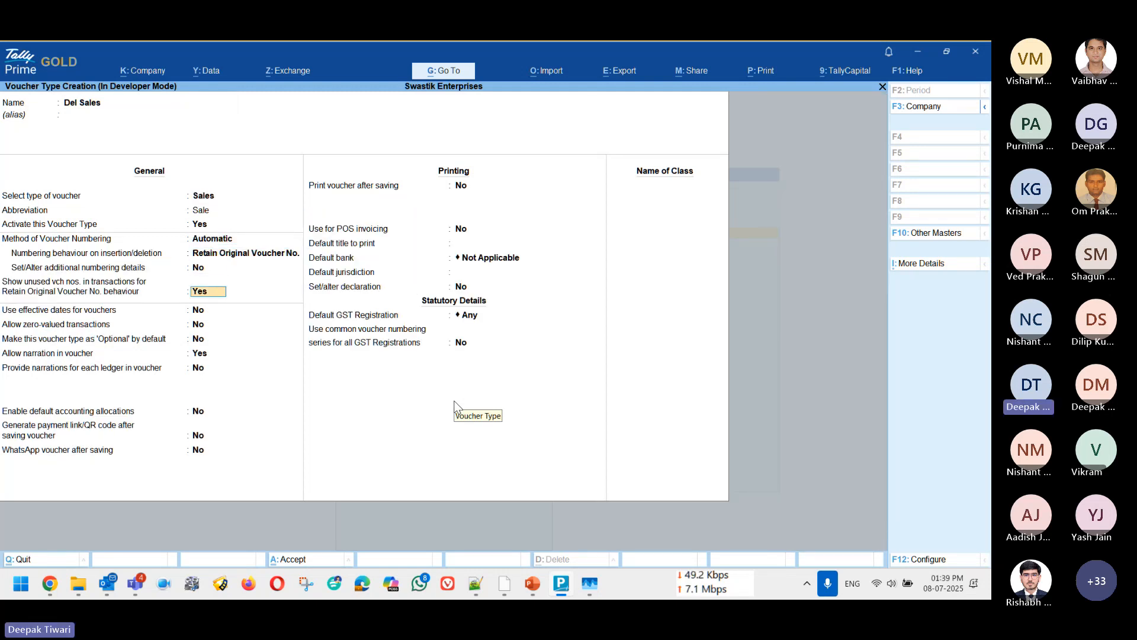
key("Return")
key("Return")
key("Return")
key("Return")
key("Return")
key("Return")
key("Return")
key("Return")
key("Return")
key("Return")
key("Return")
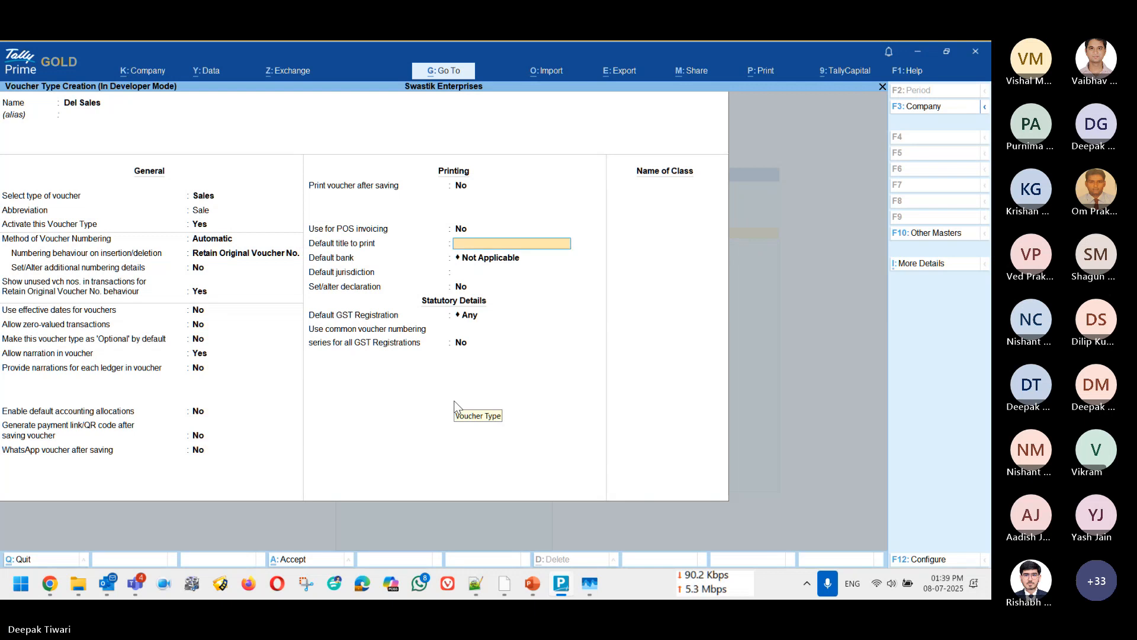
key("Return")
key("Return")
key("Return")
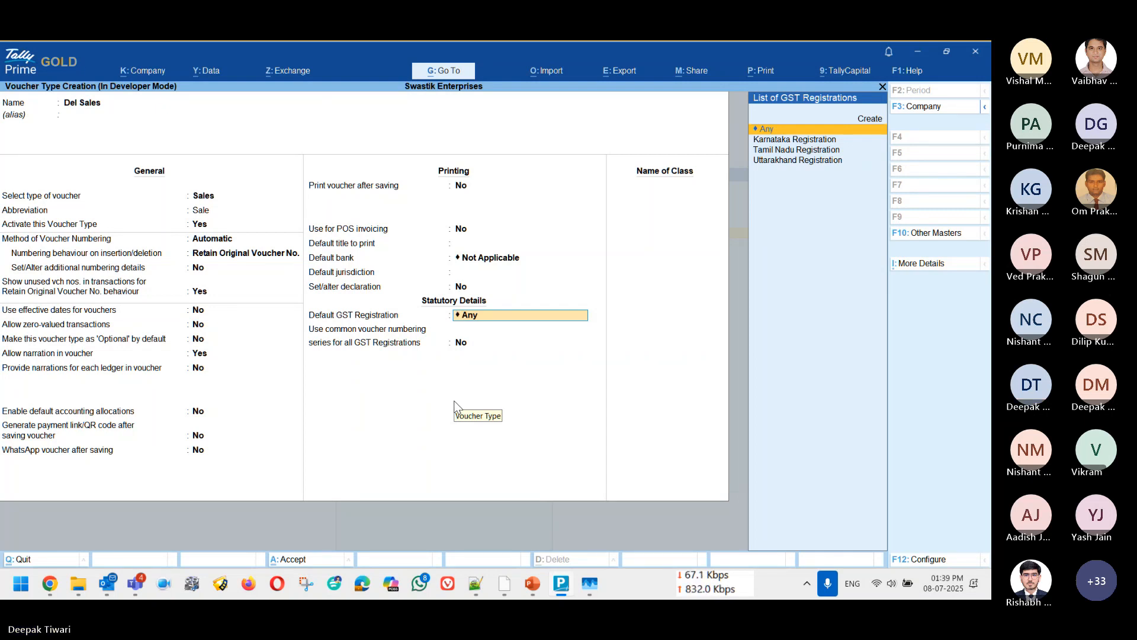
key("Down")
key("Return")
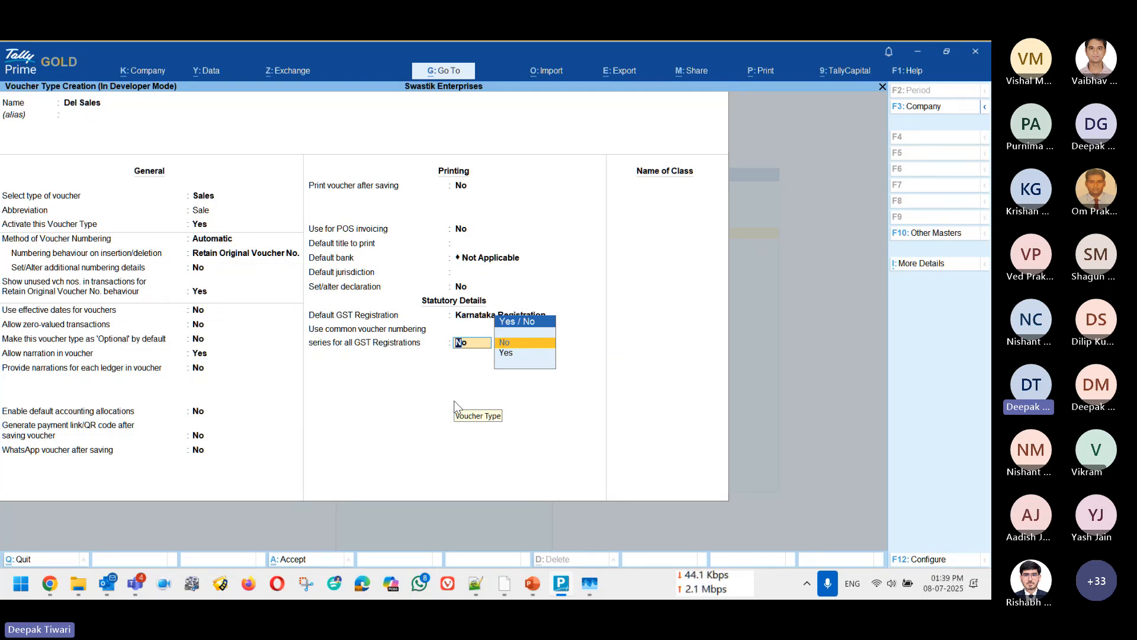
key("Down")
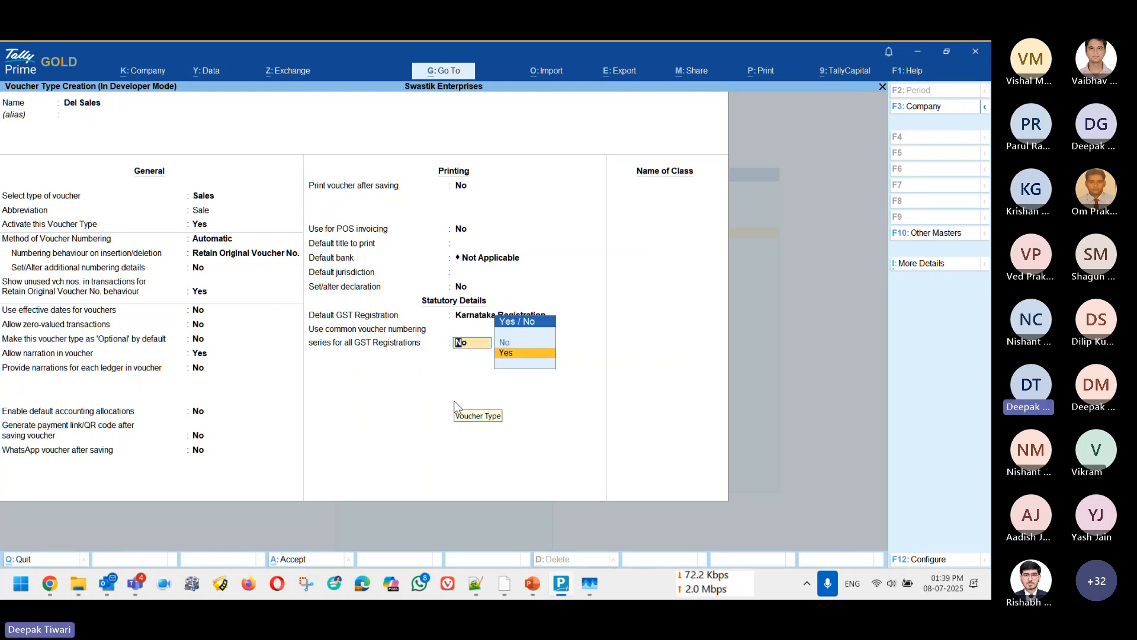
key("BackSpace")
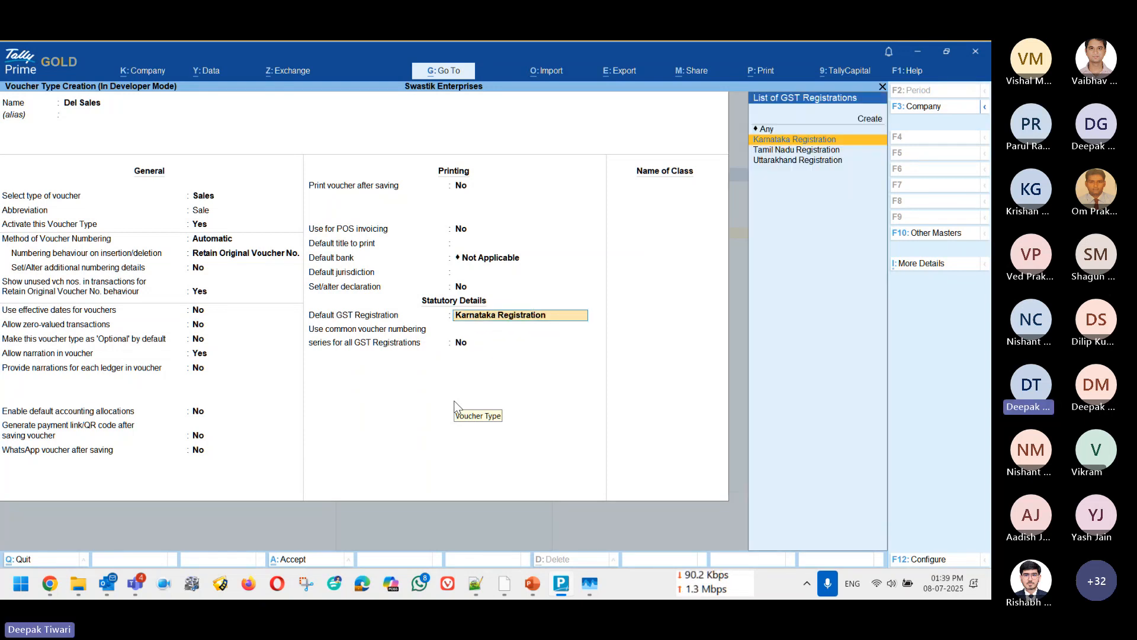
Step: Discard the new Del Sales voucher type without saving it
key("Escape")
key("Escape")
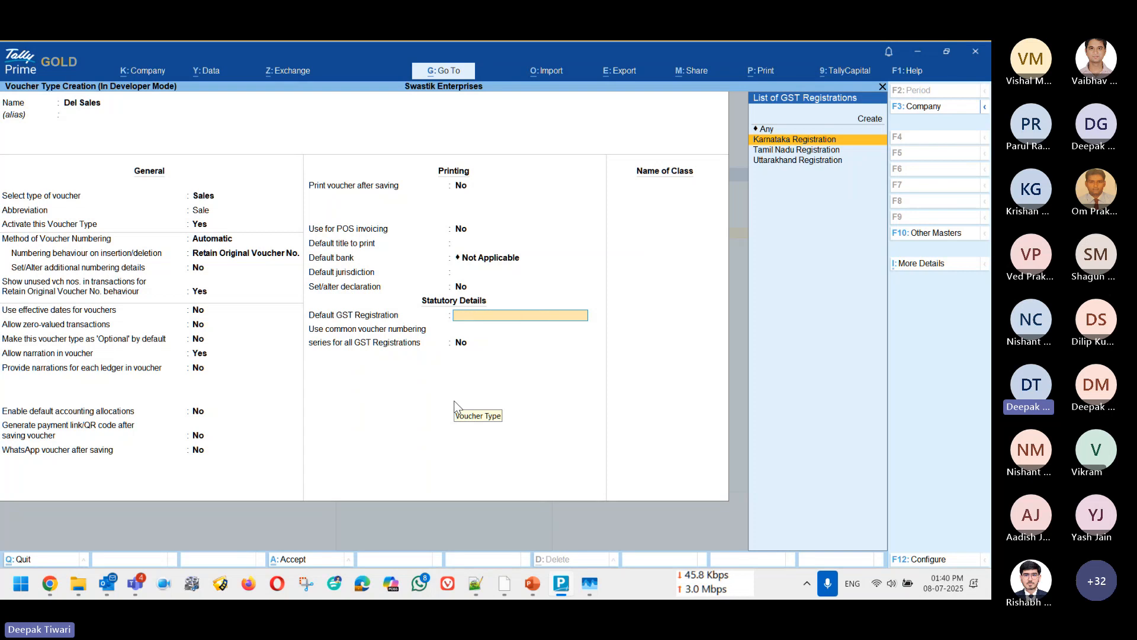
type("y")
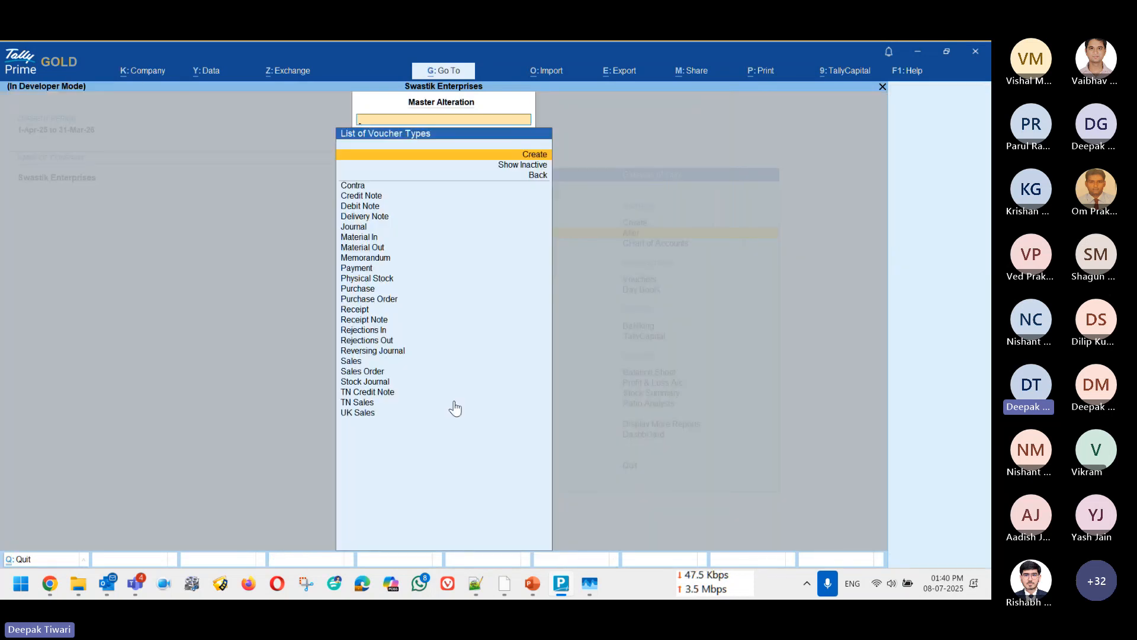
type("Sa")
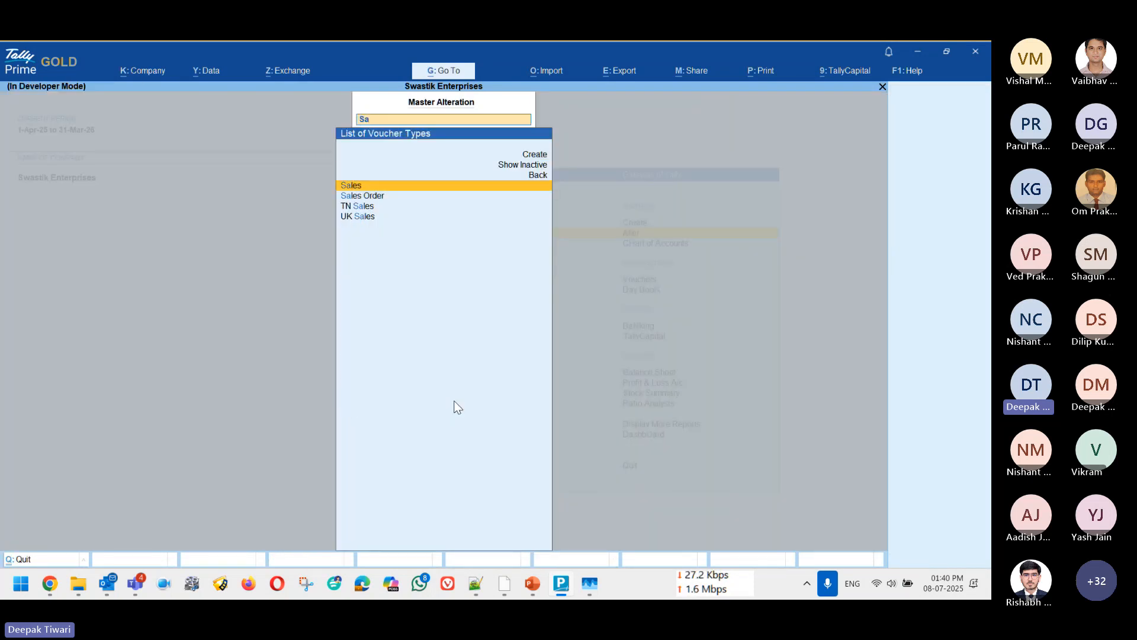
Step: Open the Sales voucher type for alteration and go to its common voucher numbering option for all GST registrations
key("Return")
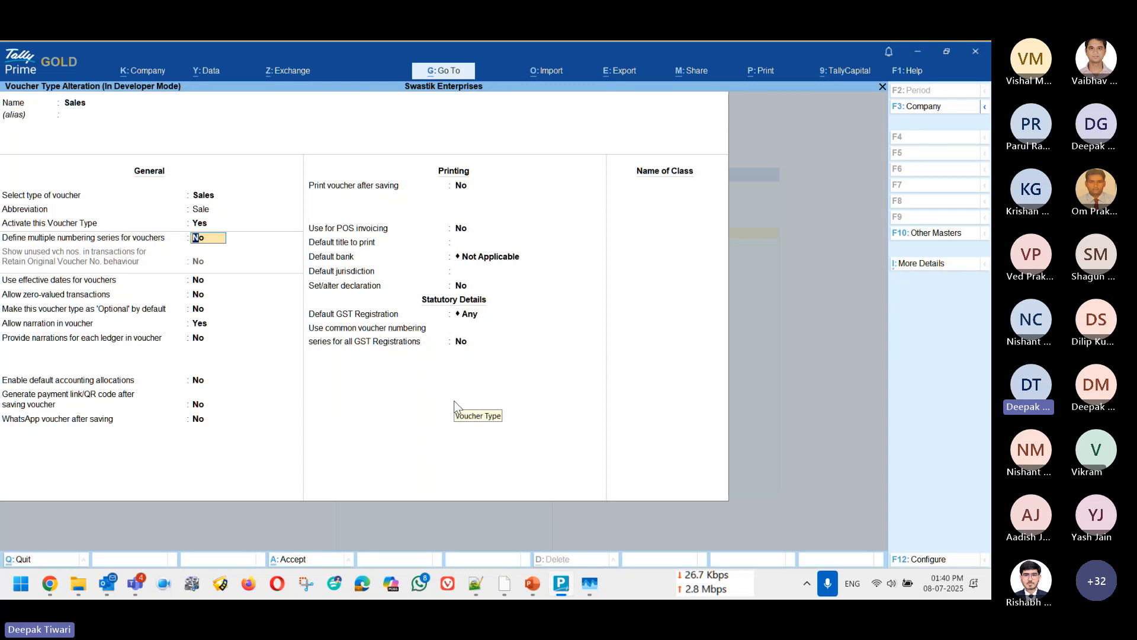
key("Return")
key("Return")
key("Return")
key("Return")
key("Return")
key("Return")
key("Return")
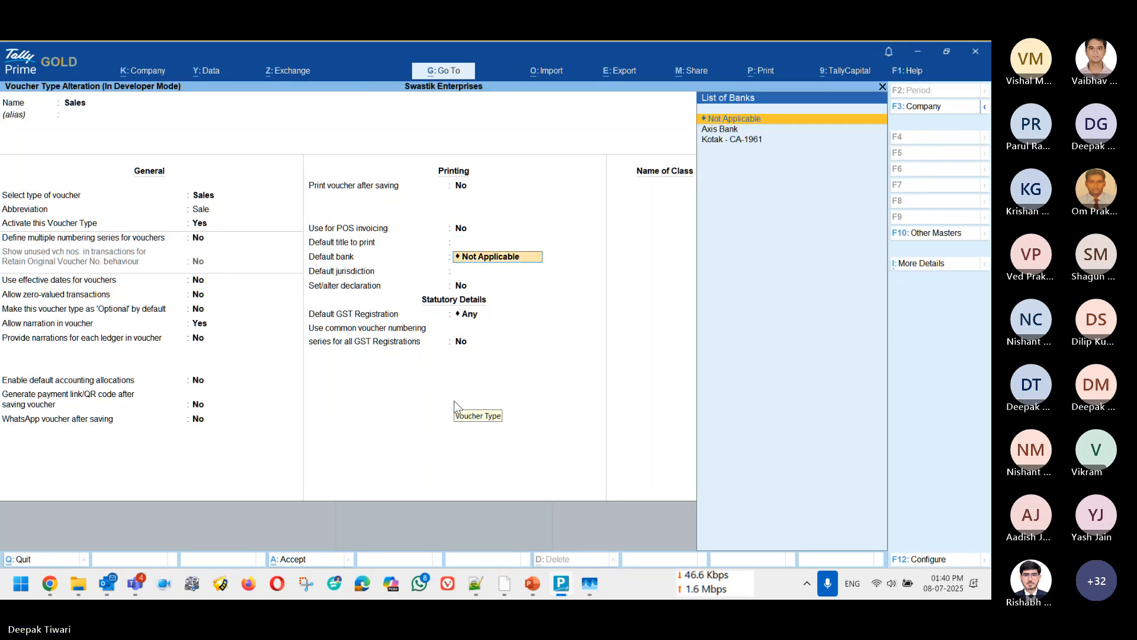
key("Return")
key("Return")
key("Return")
key("Return")
key("BackSpace")
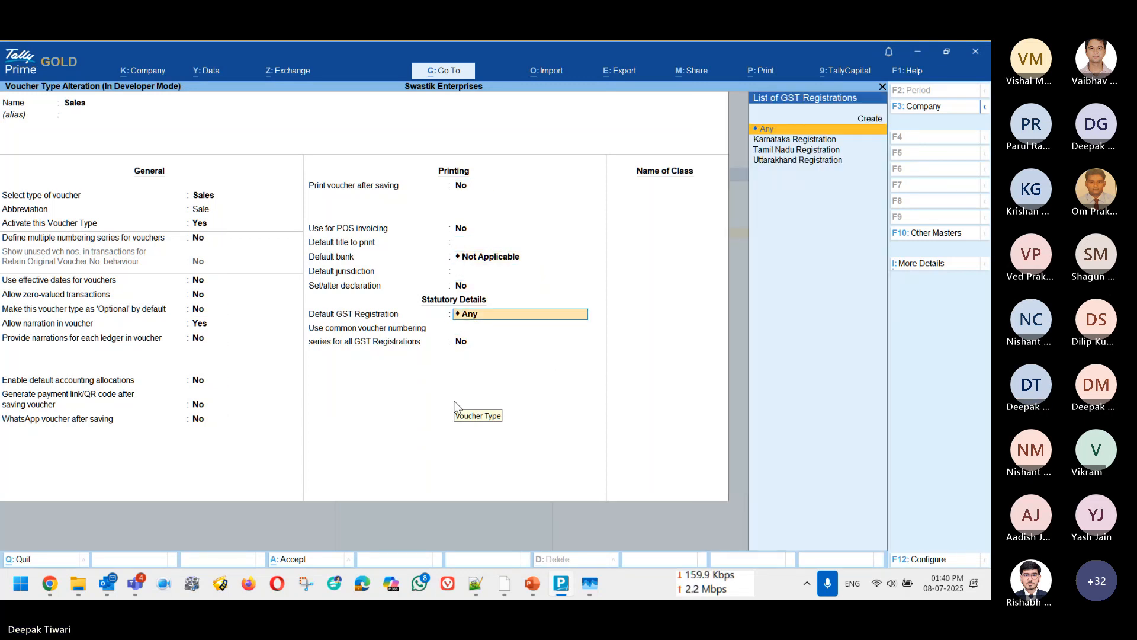
Step: Try setting the common voucher numbering series for all GST registrations to Yes, and leave the Sales voucher type without saving
key("Return")
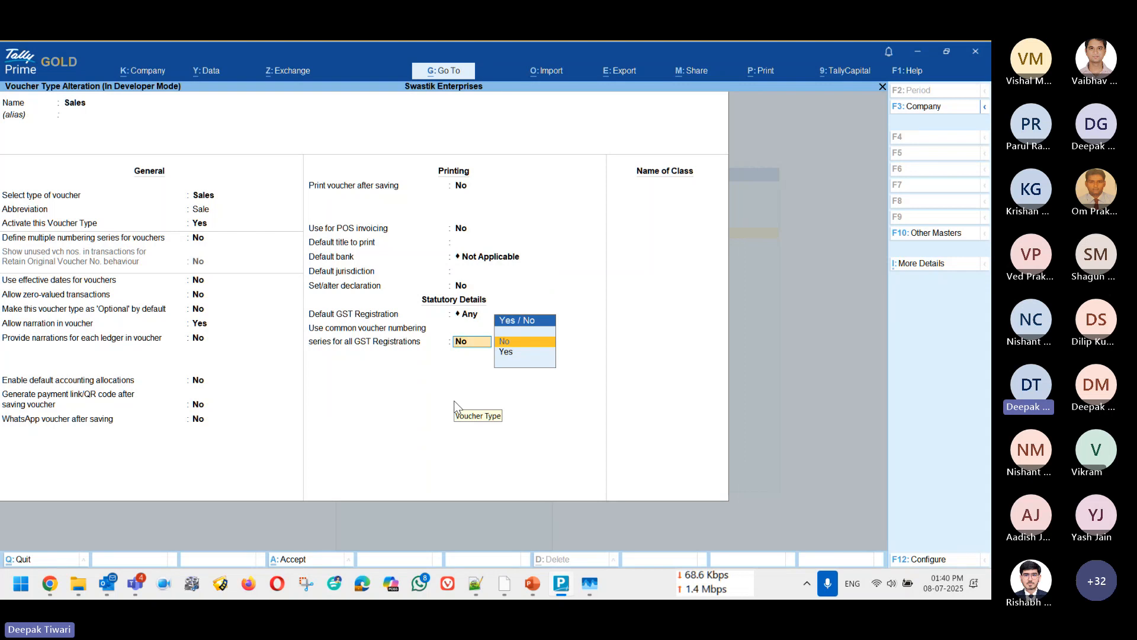
key("Down")
key("Return")
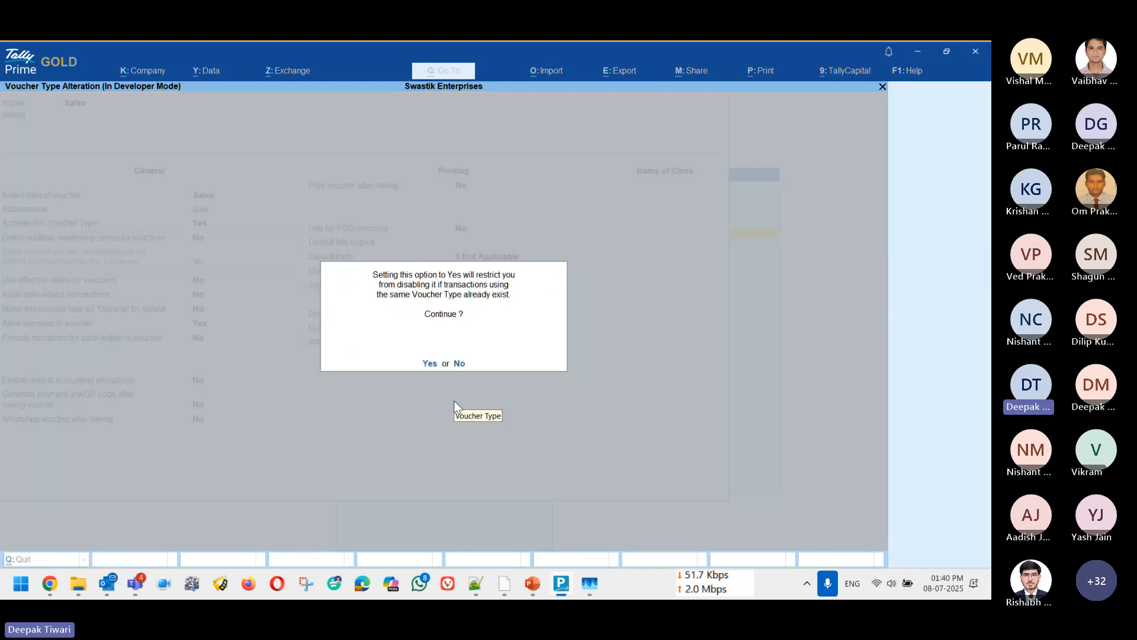
key("Return")
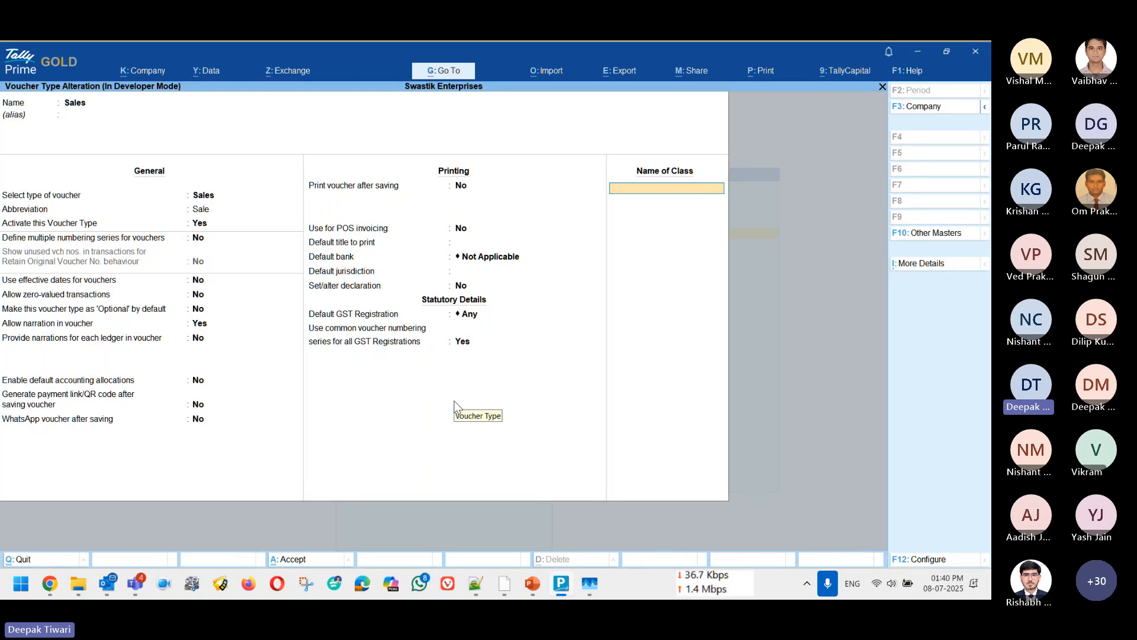
key("BackSpace")
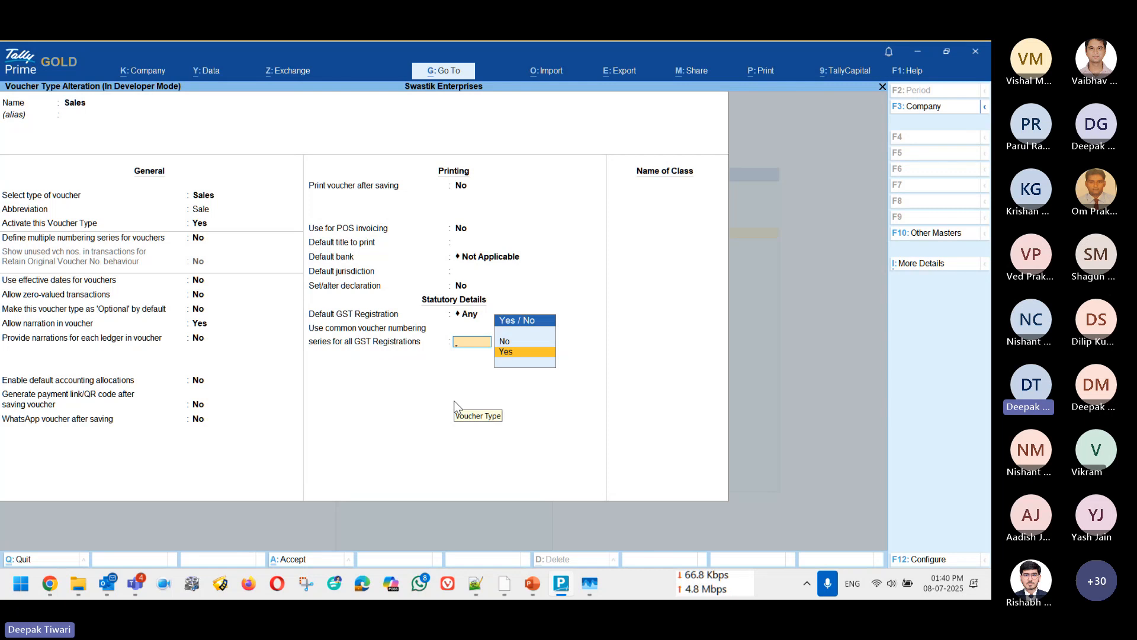
key("Escape")
key("Escape")
key("Up")
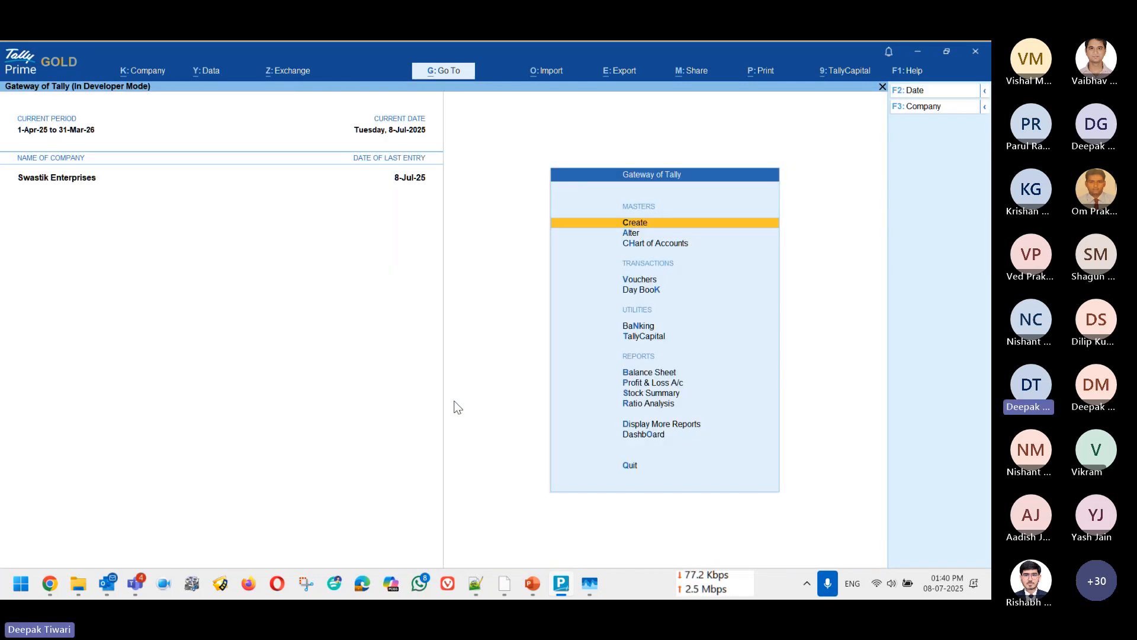
Step: Start a new sales voucher and switch its tax registration to Tamil Nadu Registration
key("v")
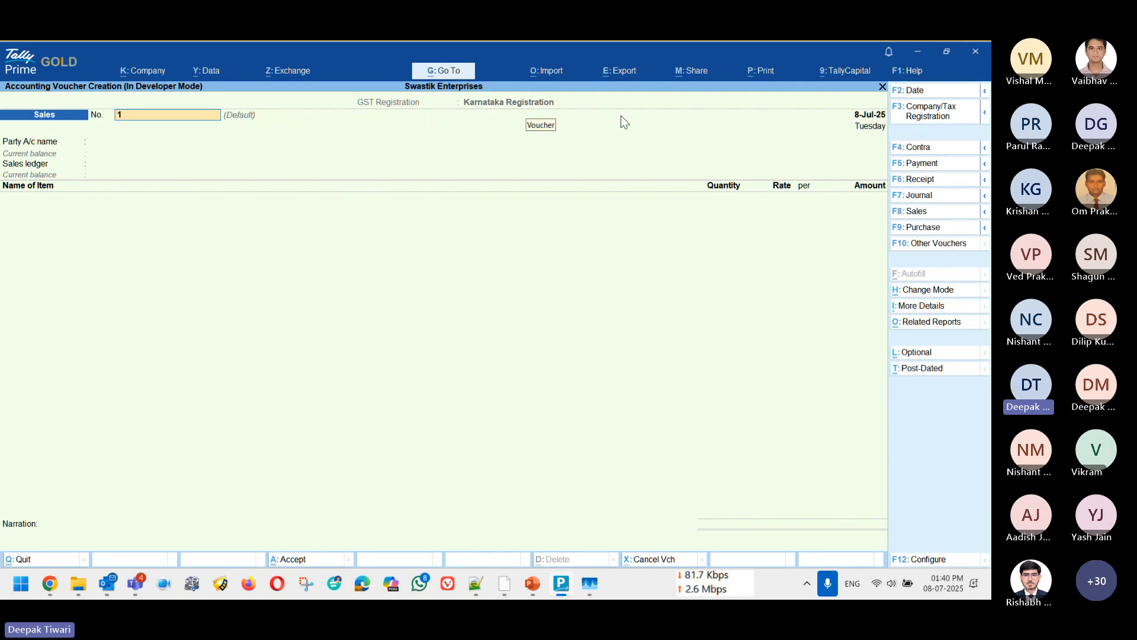
left_click(921, 118)
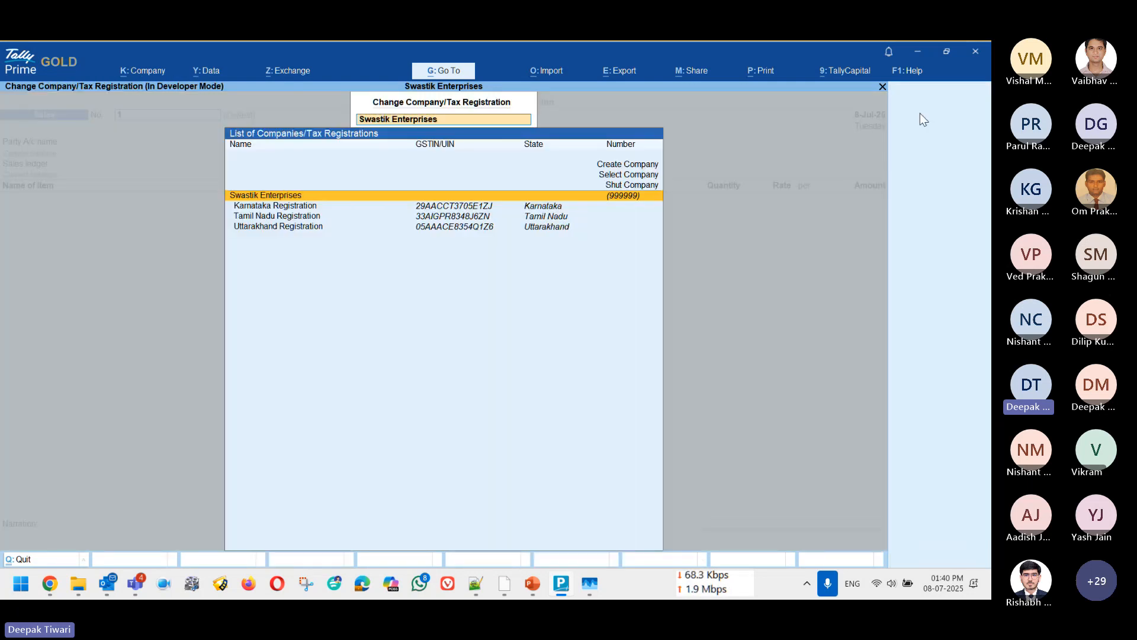
key("Down")
key("Down")
key("Up")
key("Down")
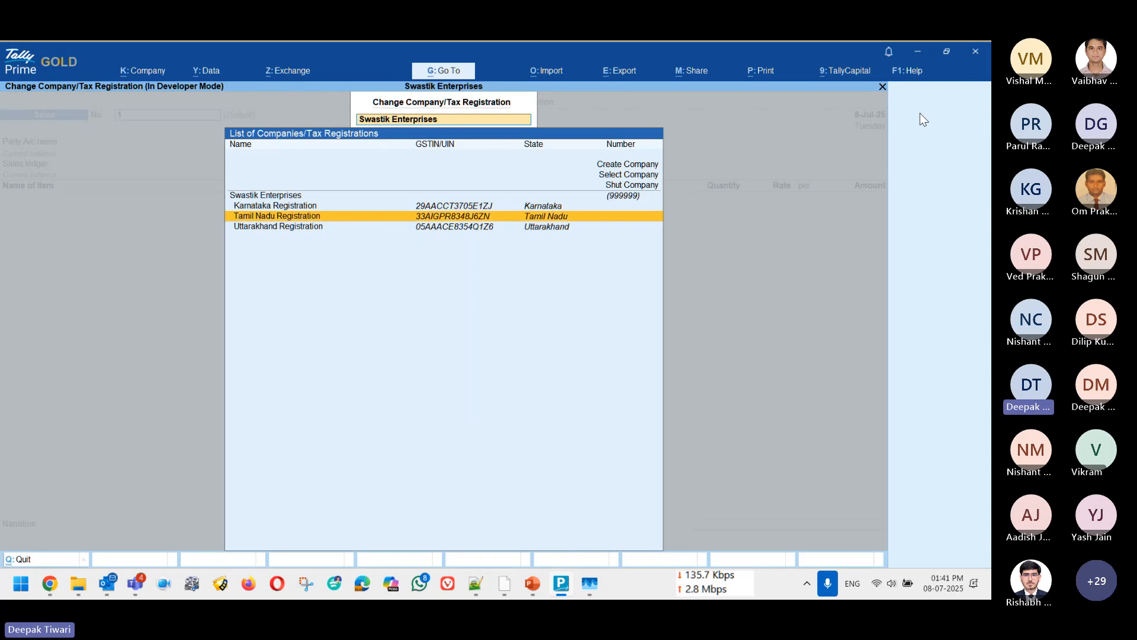
key("Return")
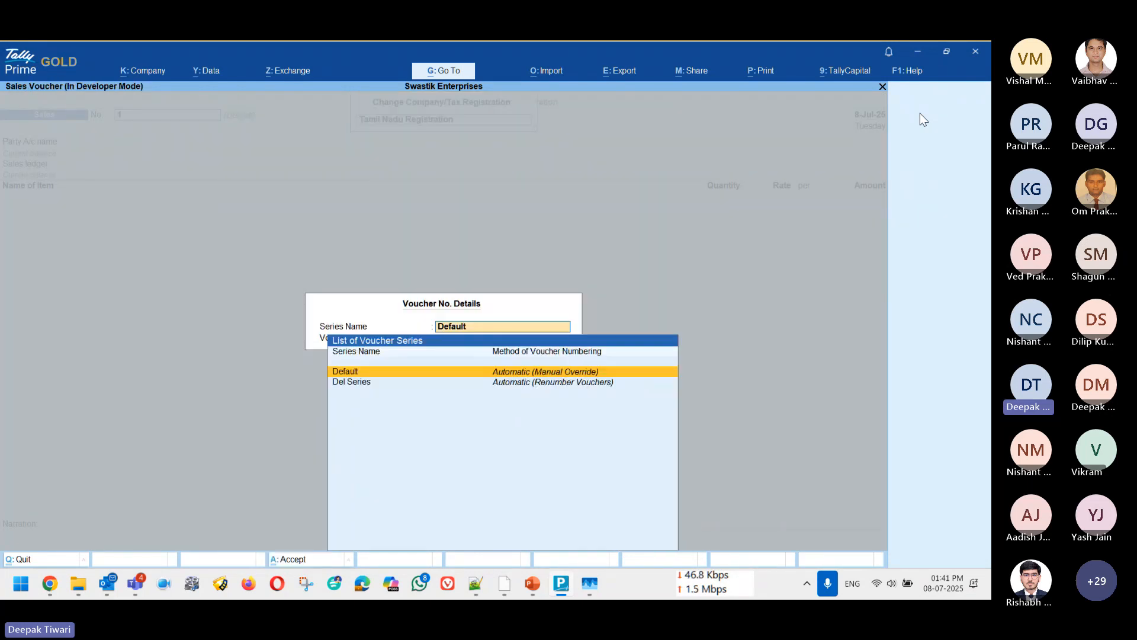
Step: Compare the Default and Del Series numbering series and select Default for the Tamil Nadu voucher
key("Down")
key("Up")
key("Down")
key("Up")
key("Down")
key("Up")
key("Return")
key("Return")
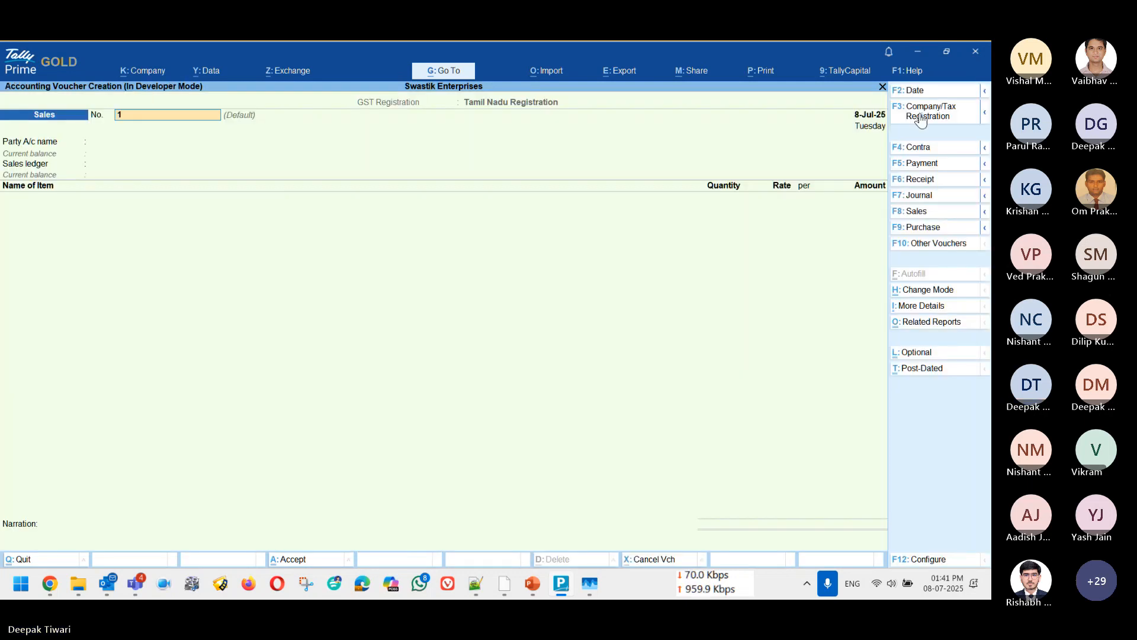
Step: Switch the sales voucher's tax registration to Uttarakhand Registration
left_click(920, 119)
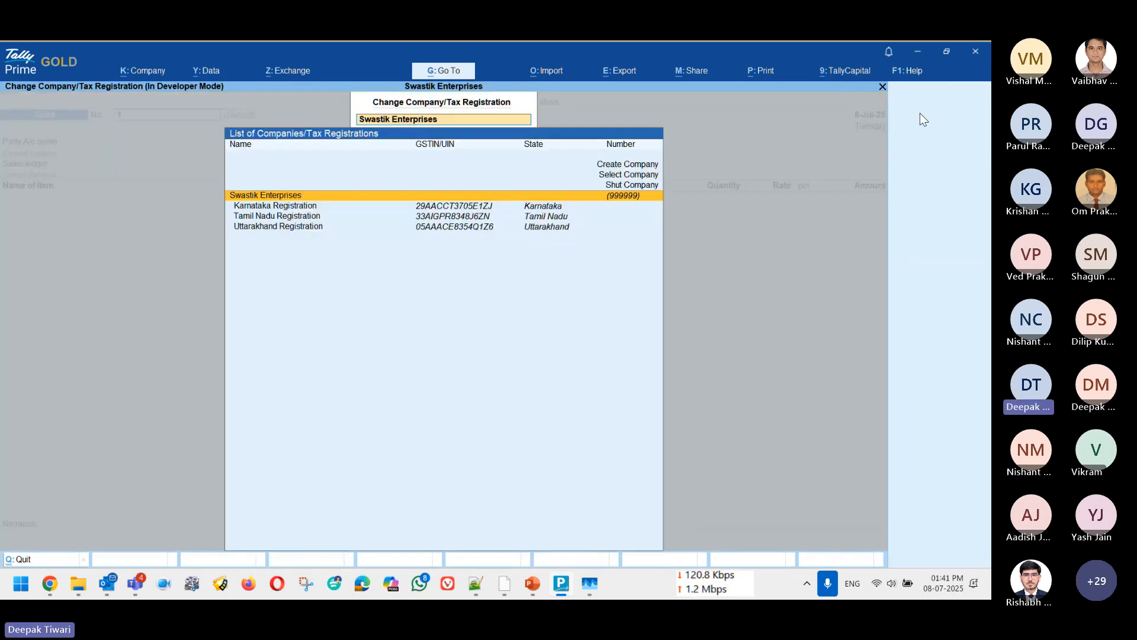
key("Down")
Step: Review the numbering series offered for the Uttarakhand voucher, keep Default, and leave the voucher without saving
key("Down")
key("Return")
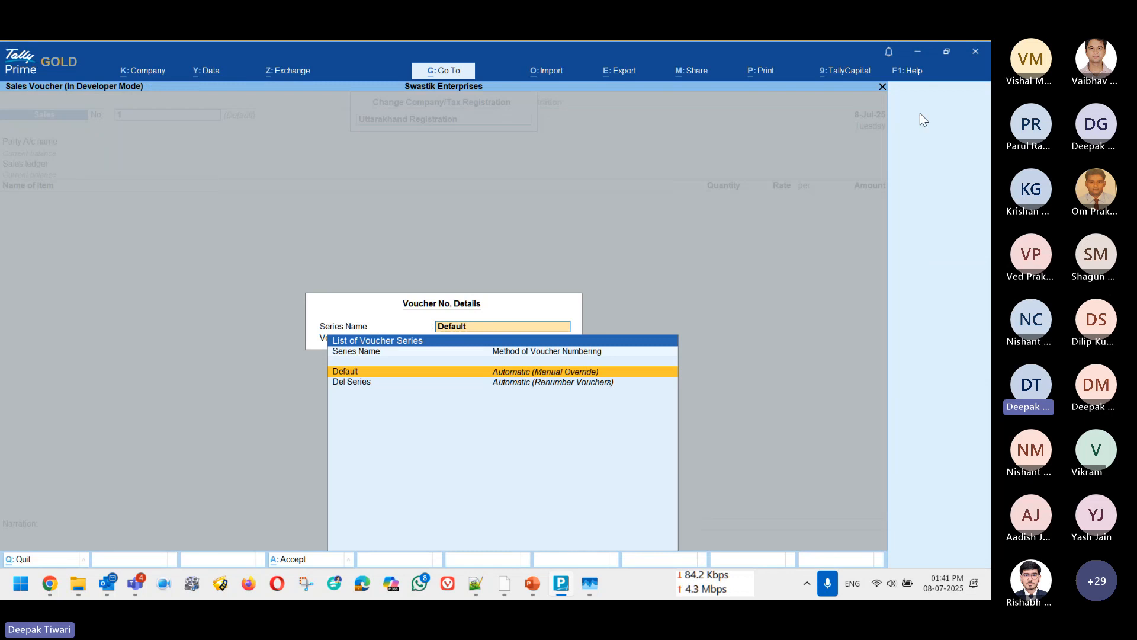
key("Down")
key("Up")
key("Down")
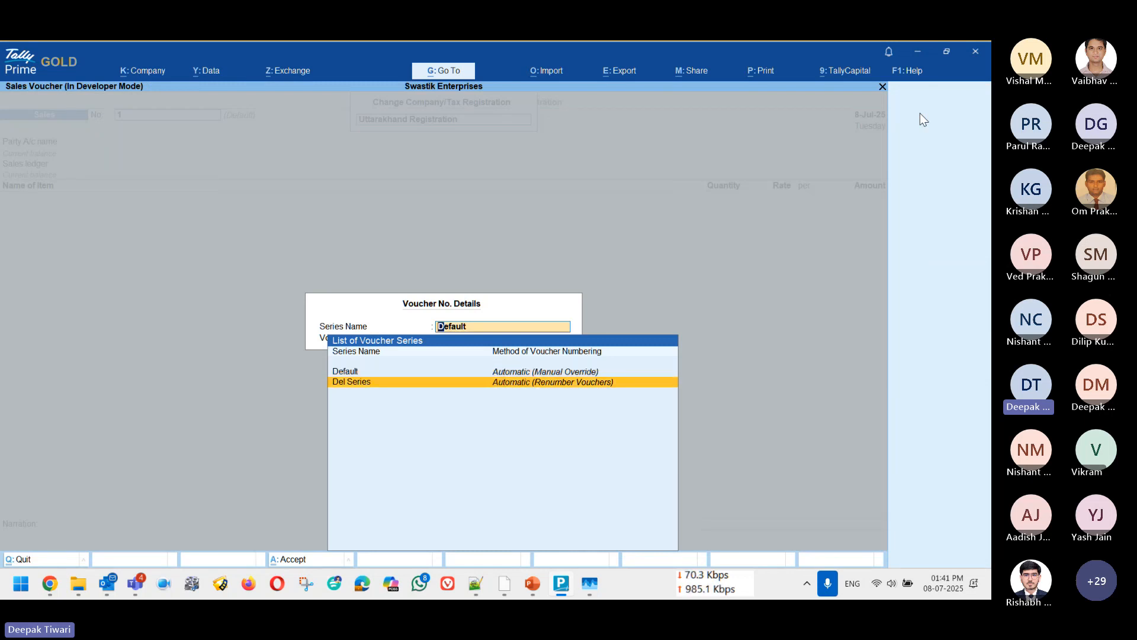
key("Up")
key("Escape")
key("Return")
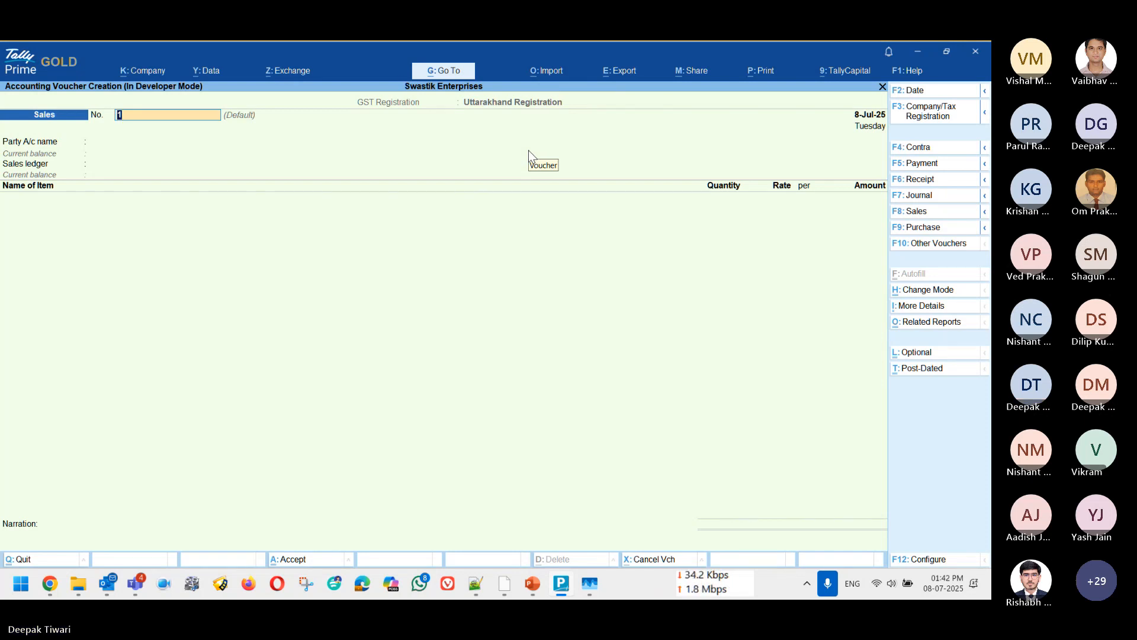
key("Escape")
key("Return")
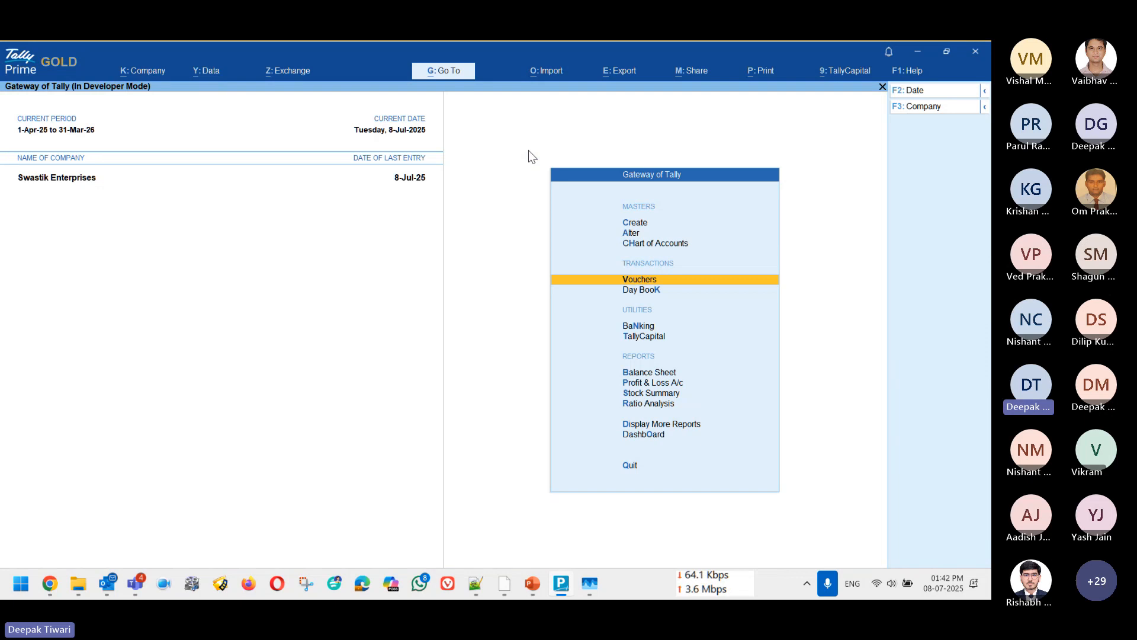
key("Escape")
key("Escape")
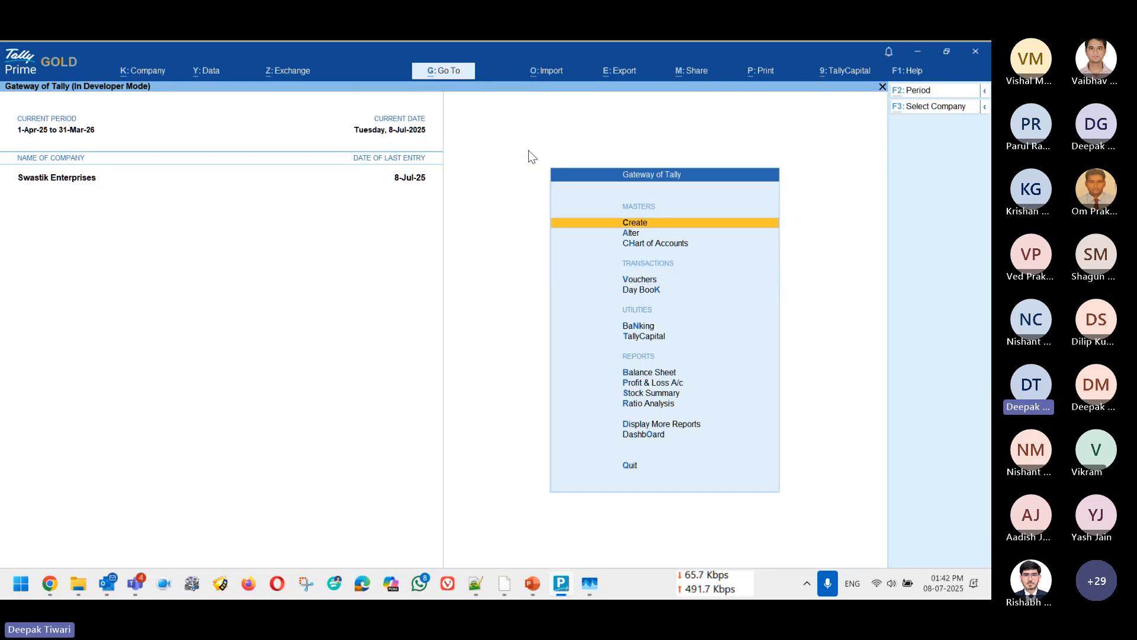
Step: Find and open the GSTR-1 report
key("alt+g")
type("R1")
key("Up")
key("Up")
key("Up")
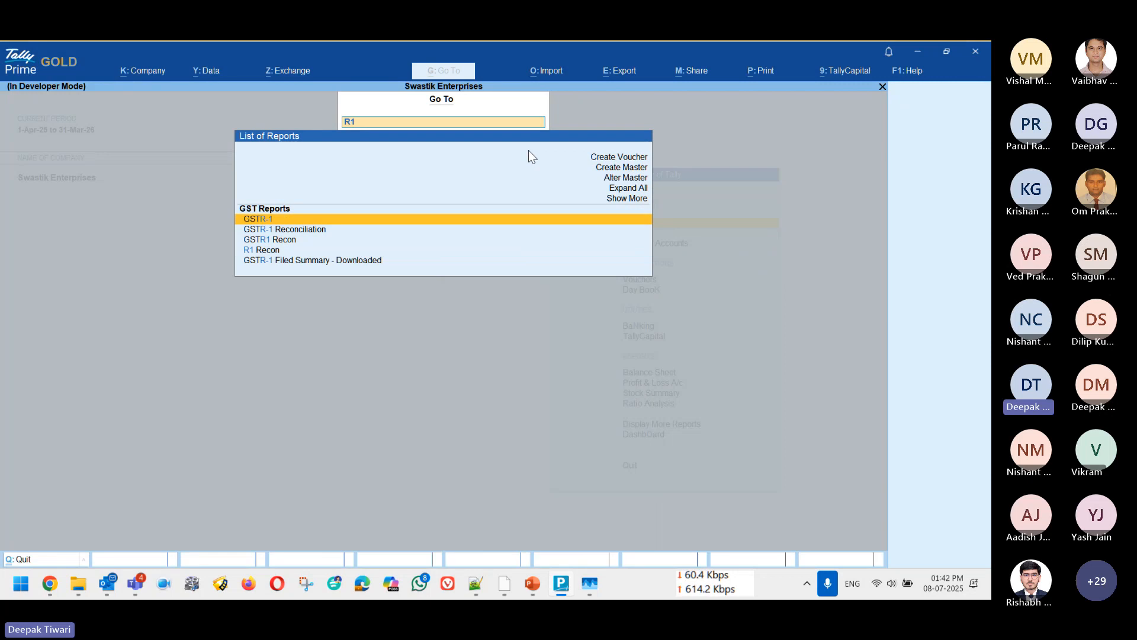
key("Return")
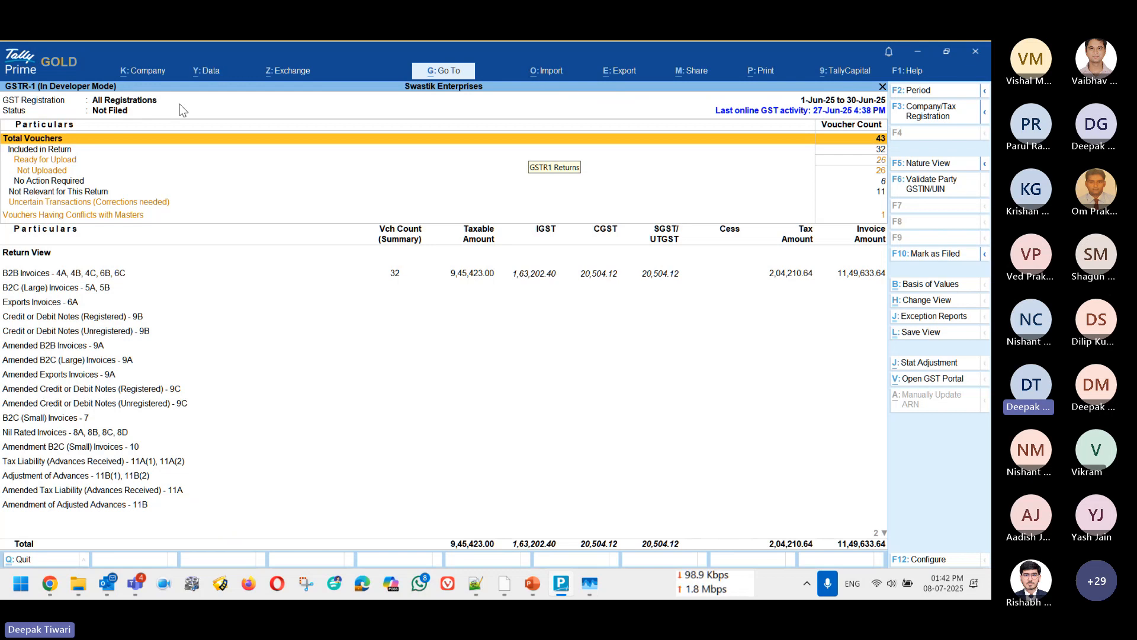
Step: Restrict the GSTR-1 report to Karnataka Registration
left_click(942, 125)
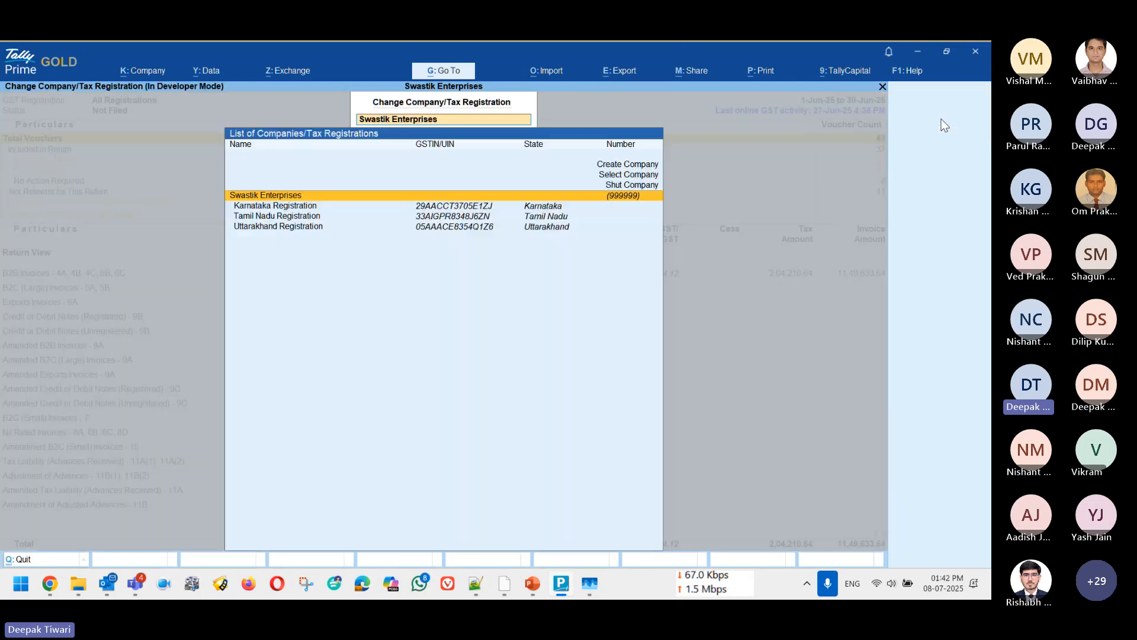
key("Down")
key("Down")
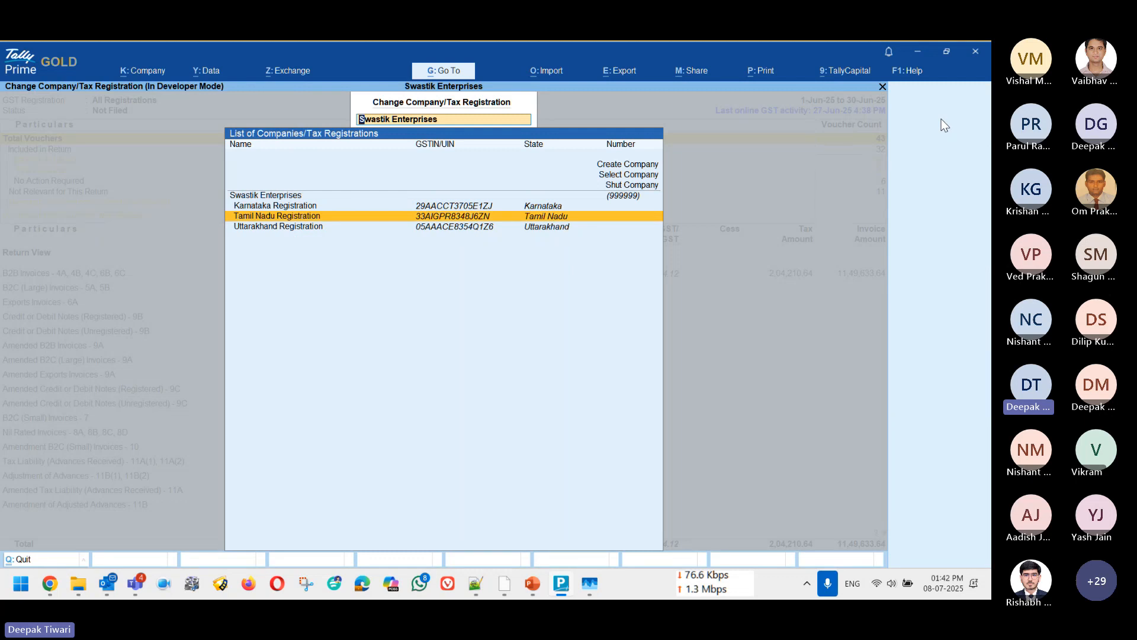
key("Up")
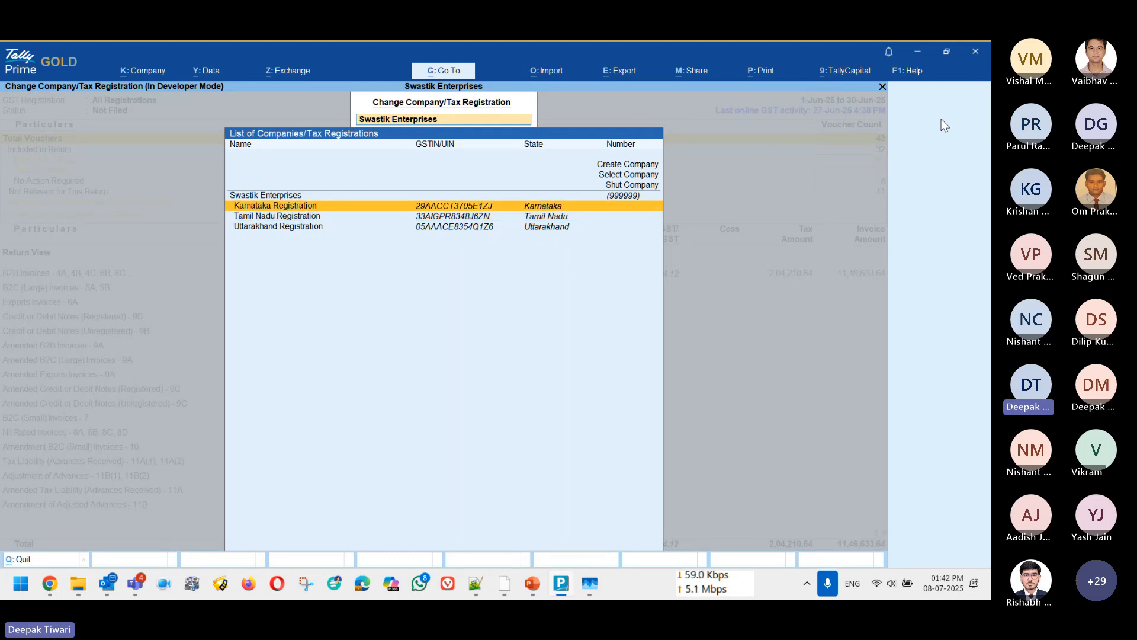
key("Return")
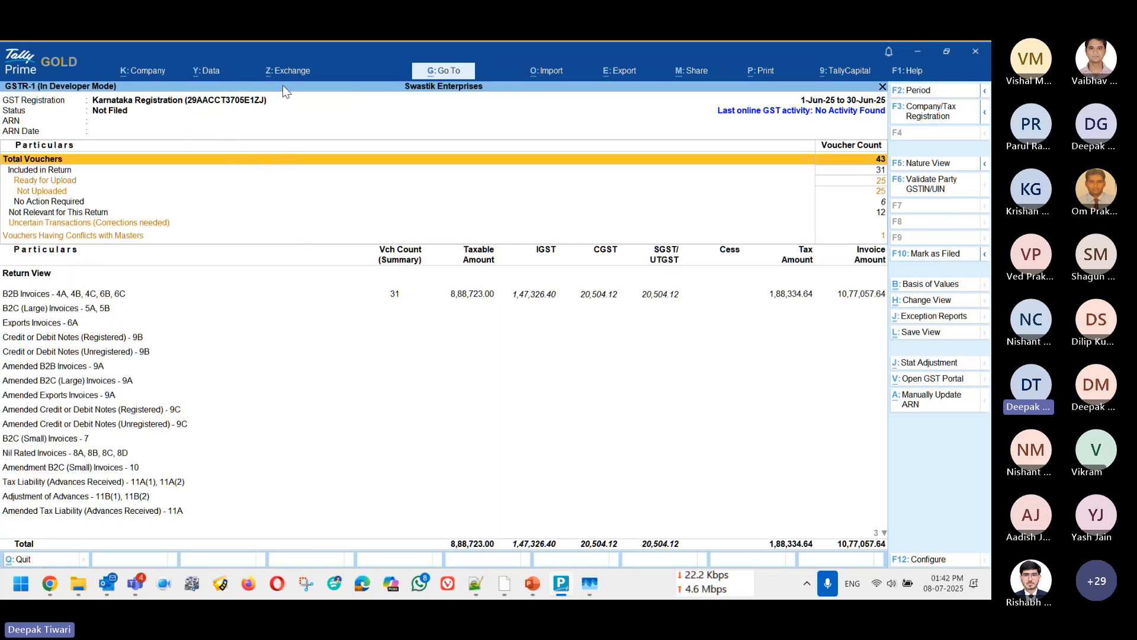
key("alt+z")
key("Down")
key("Down")
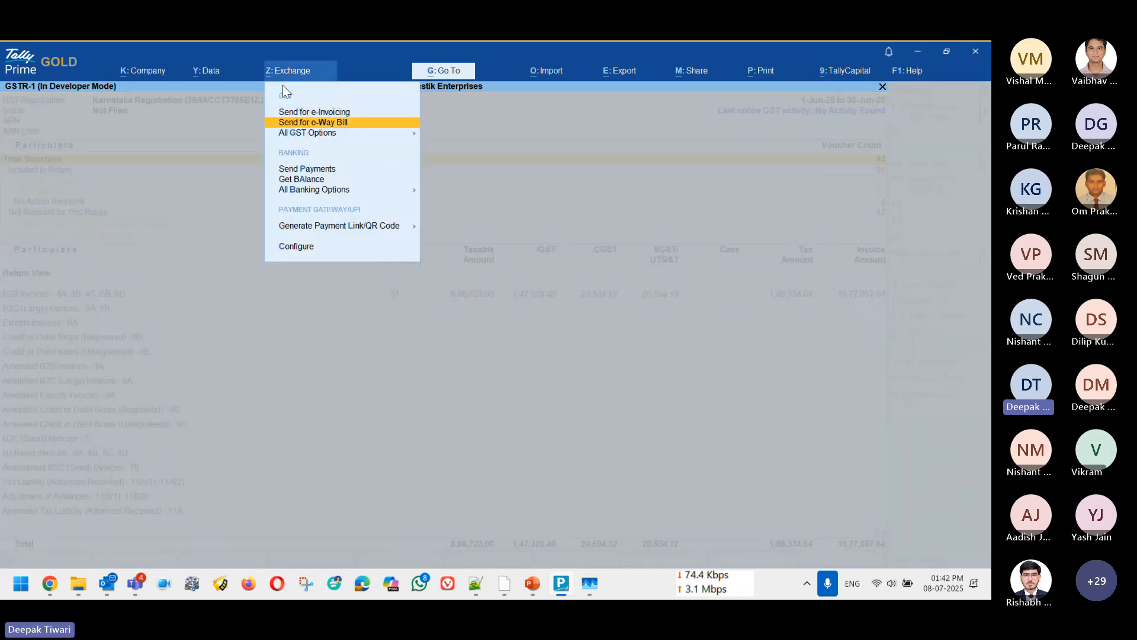
key("Return")
key("Down")
key("Escape")
key("Escape")
key("Escape")
key("Escape")
key("Escape")
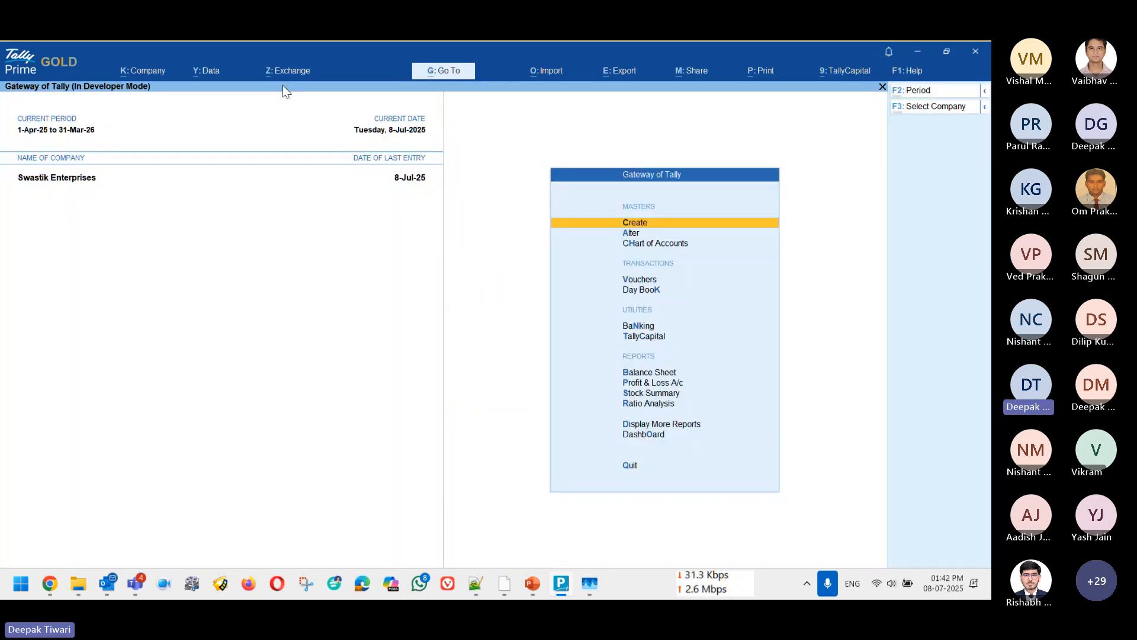
Step: Open the GST returns upload for GSTR-1 and review the pending vouchers from the first to the last registration
key("alt+z")
key("Down")
key("Down")
key("Return")
key("Down")
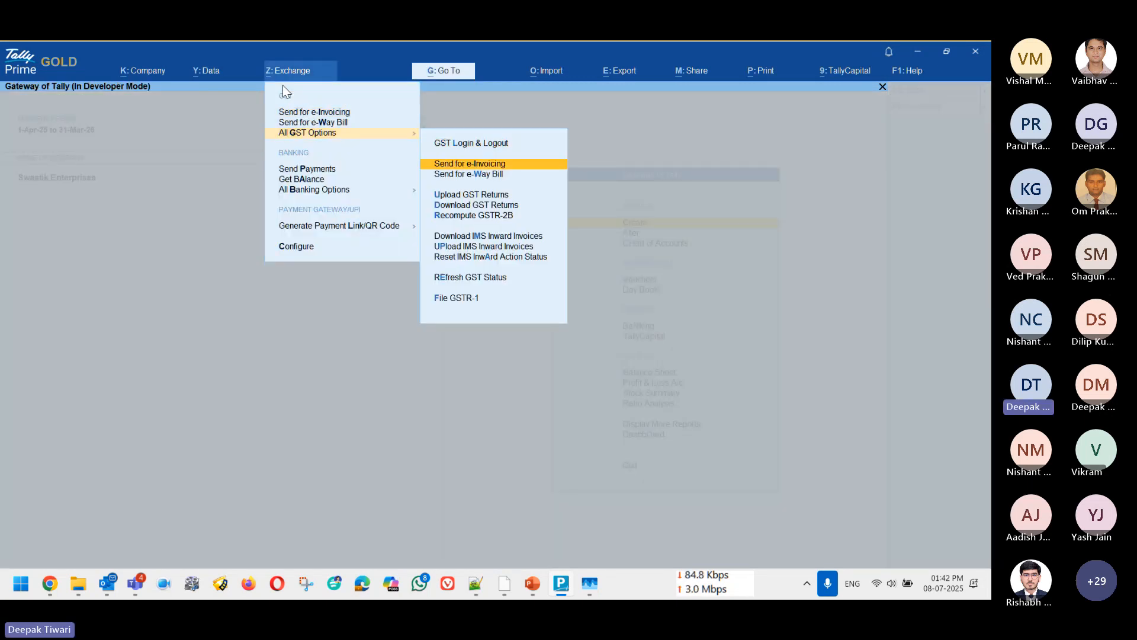
key("Down")
key("Down")
key("Return")
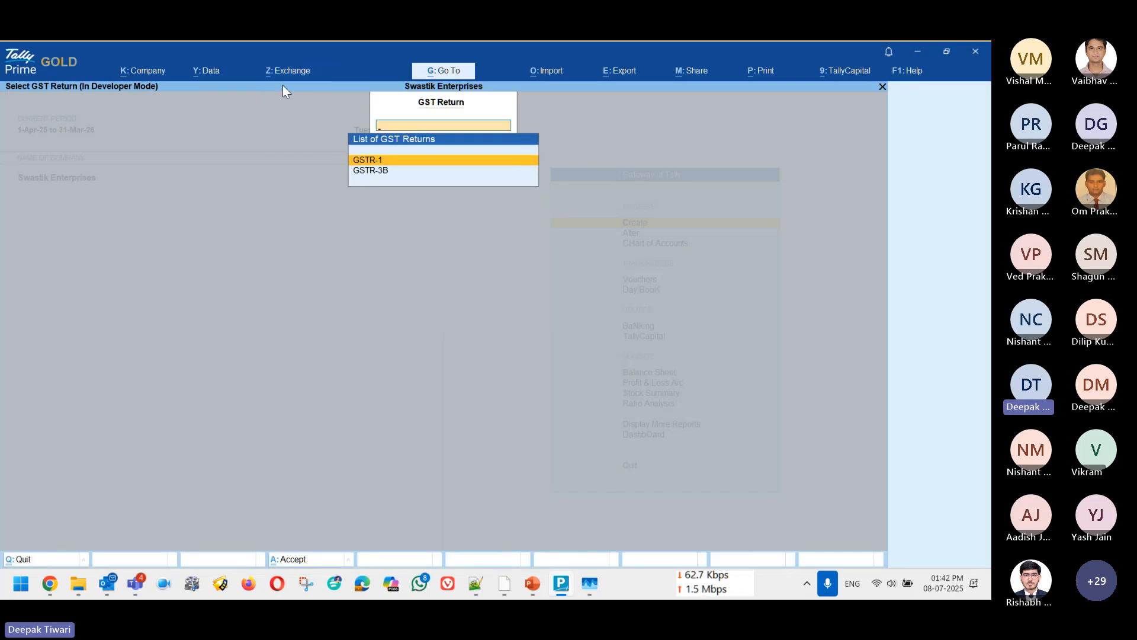
key("Return")
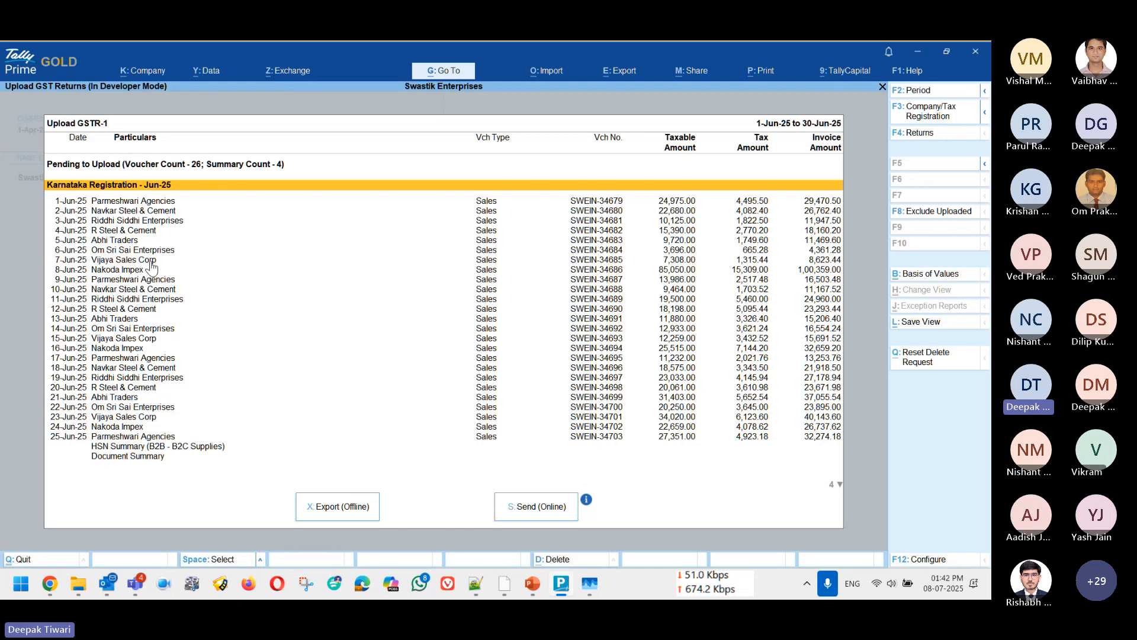
key("End")
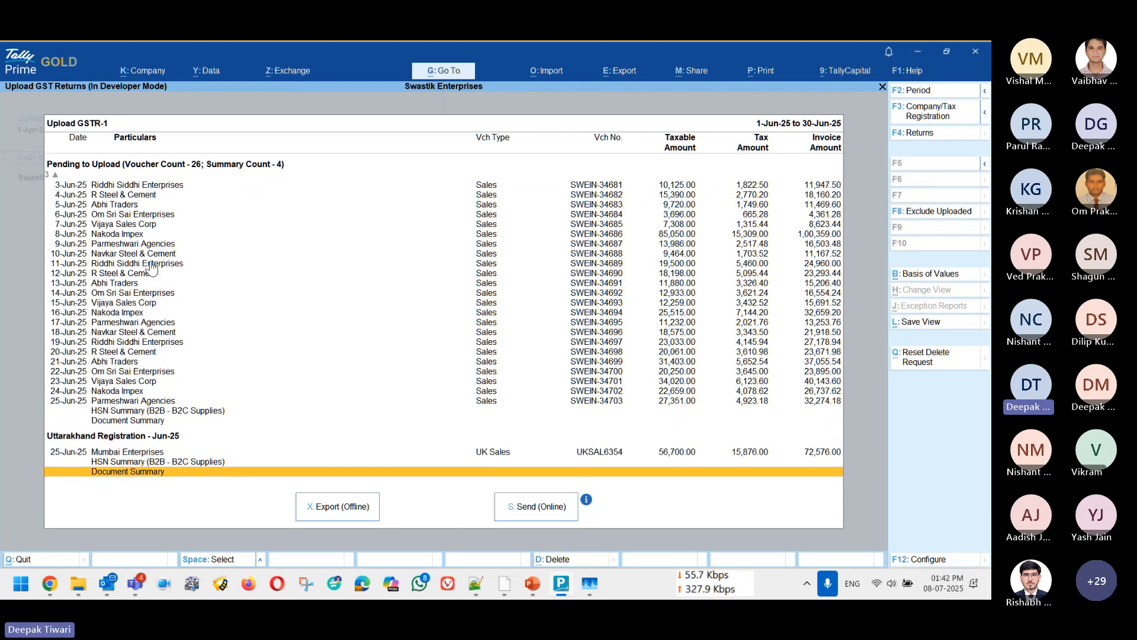
key("Home")
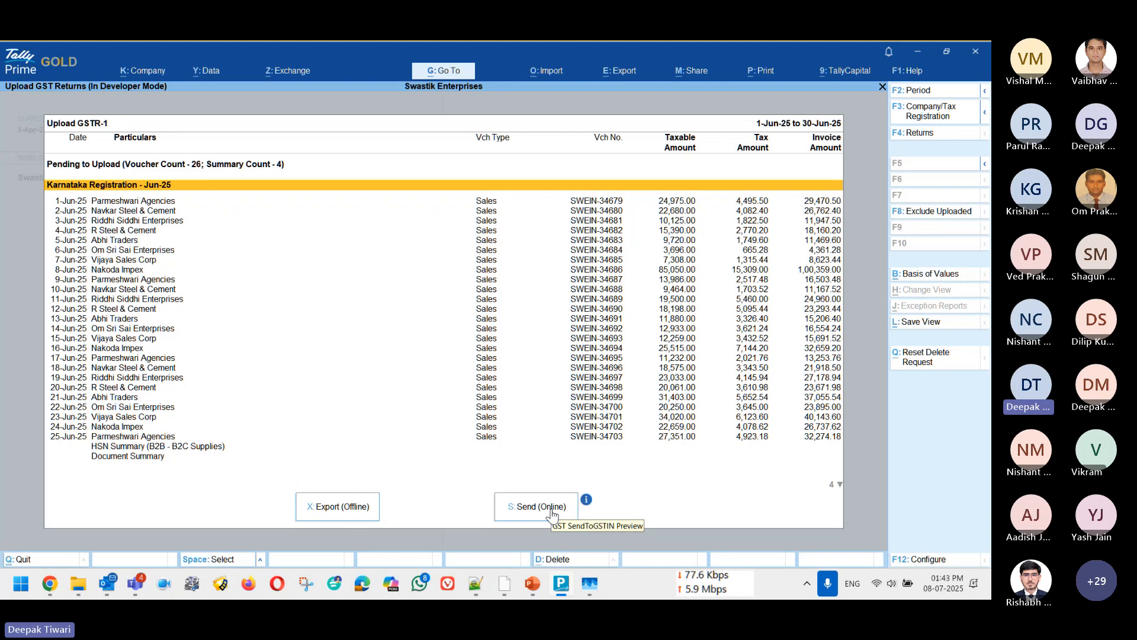
Step: Restrict the GSTR-1 upload to Karnataka Registration and review its pending vouchers from first to last
left_click(917, 112)
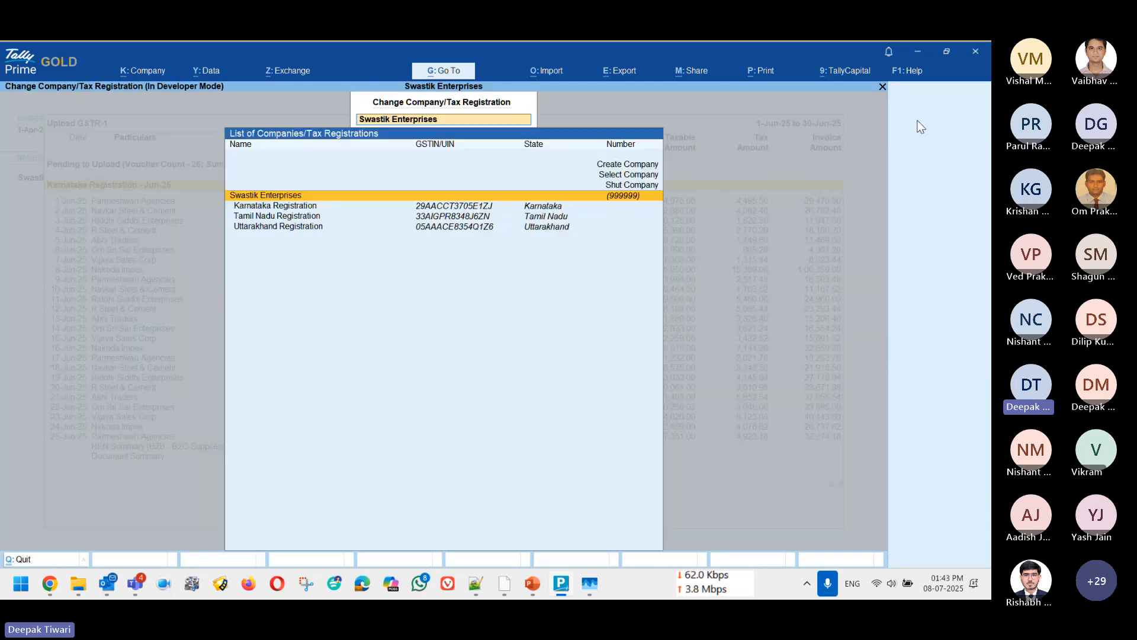
key("Down")
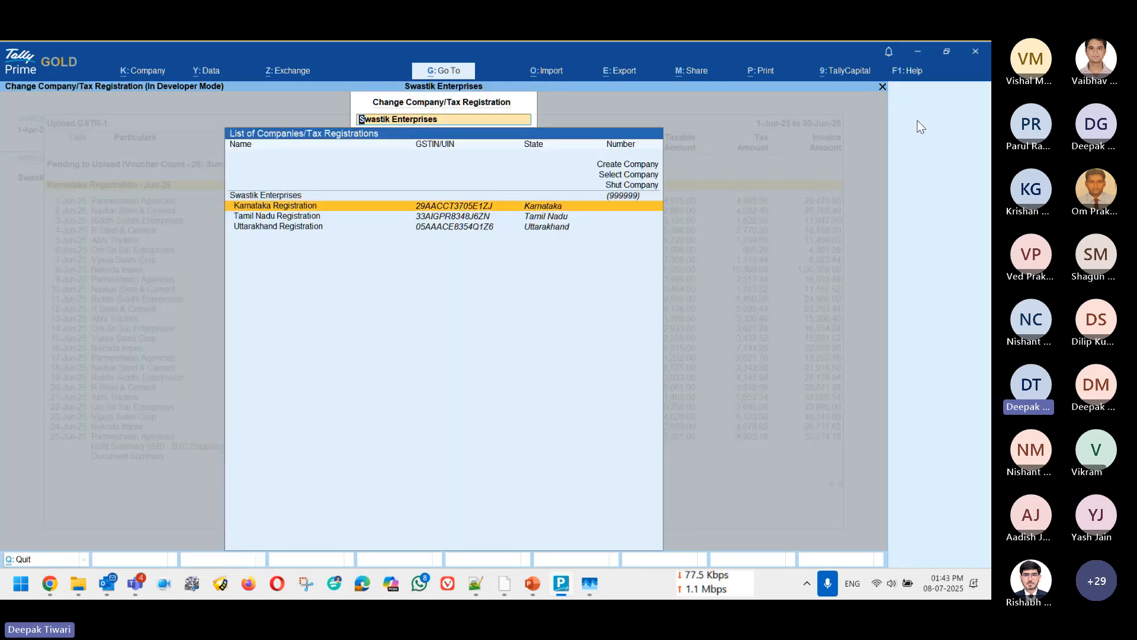
key("Return")
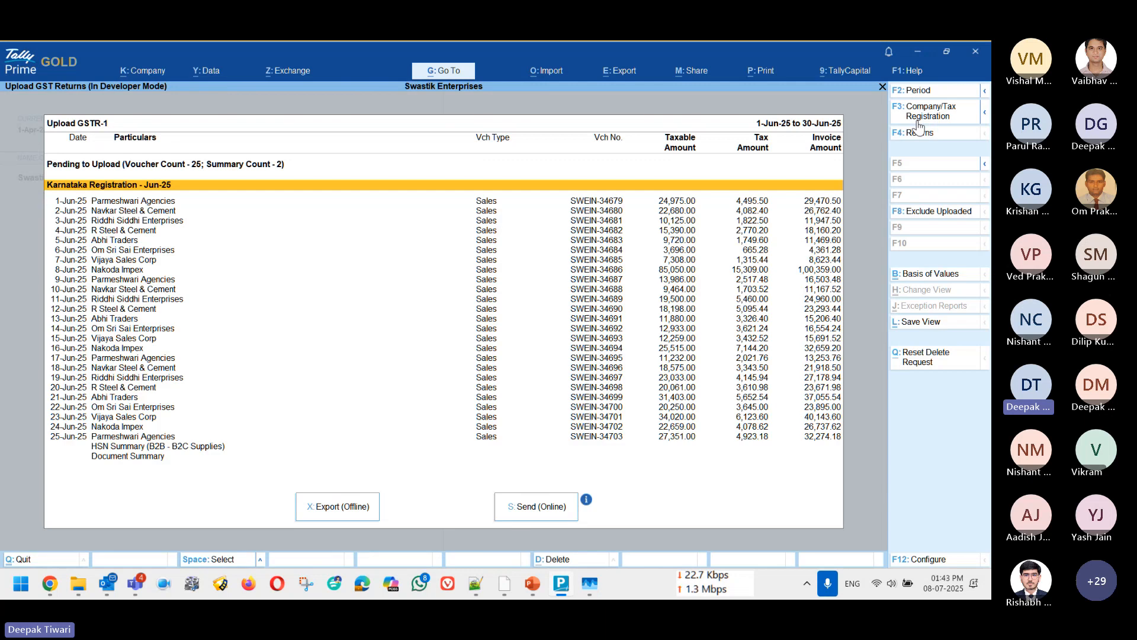
key("ctrl+End")
key("ctrl+Home")
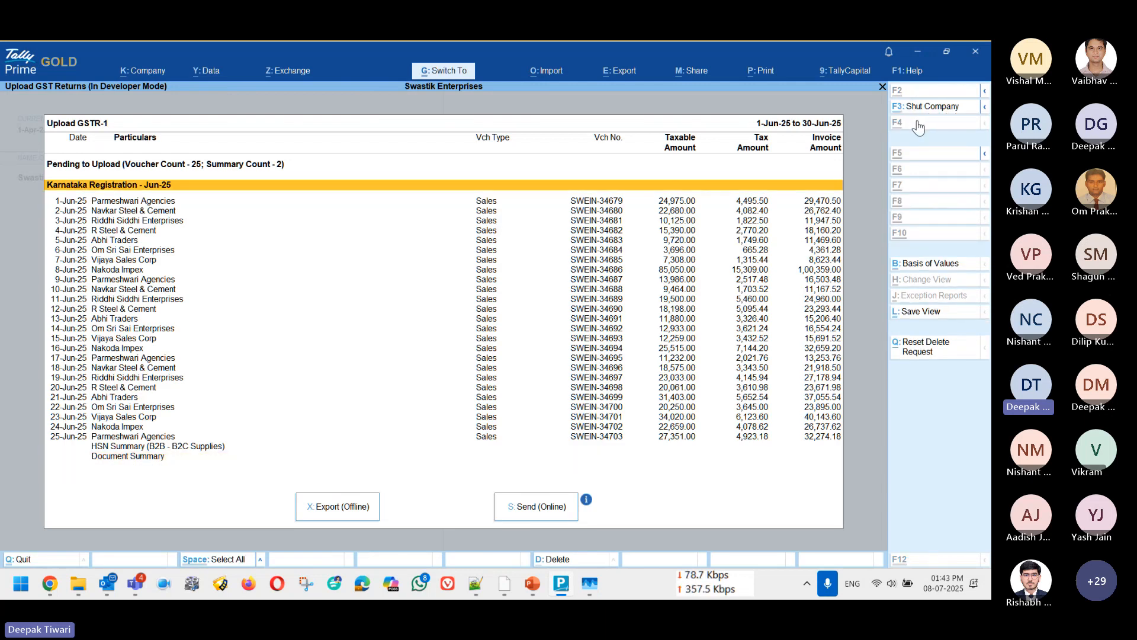
key("ctrl+End")
key("ctrl+Home")
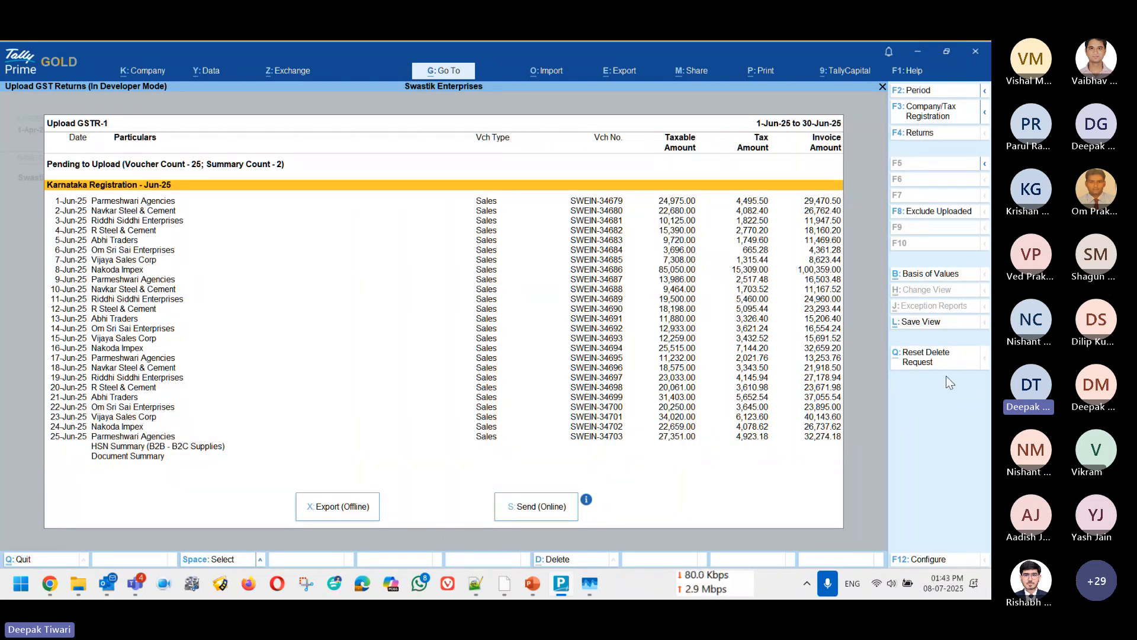
Step: Leave the GSTR-1 upload and open the configuration for downloading GST returns
key("Escape")
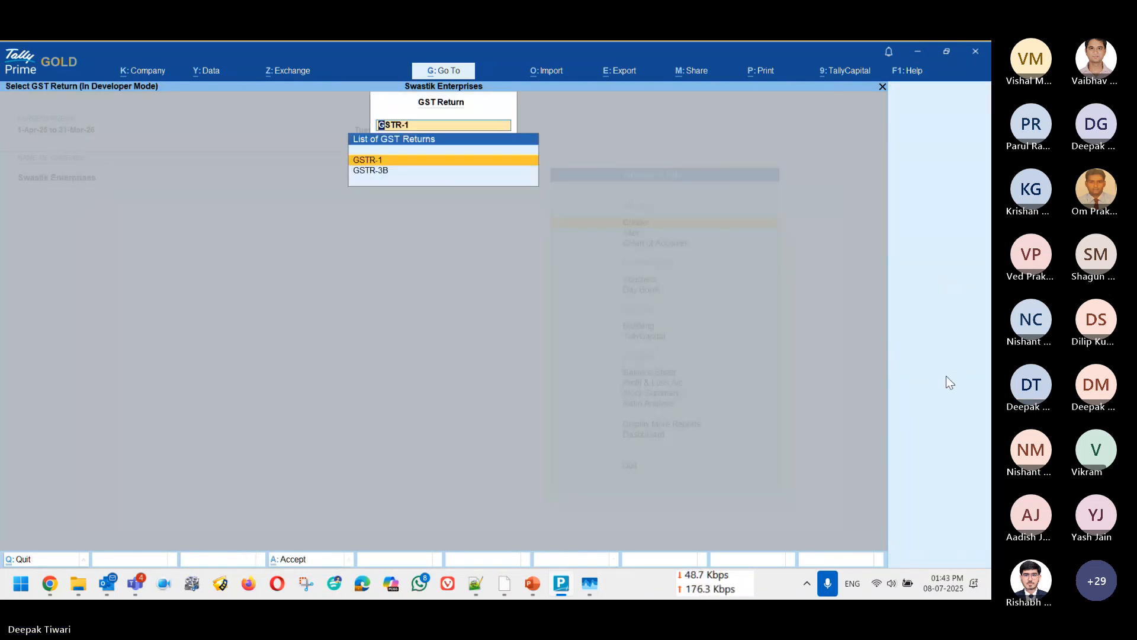
key("Escape")
key("alt+z")
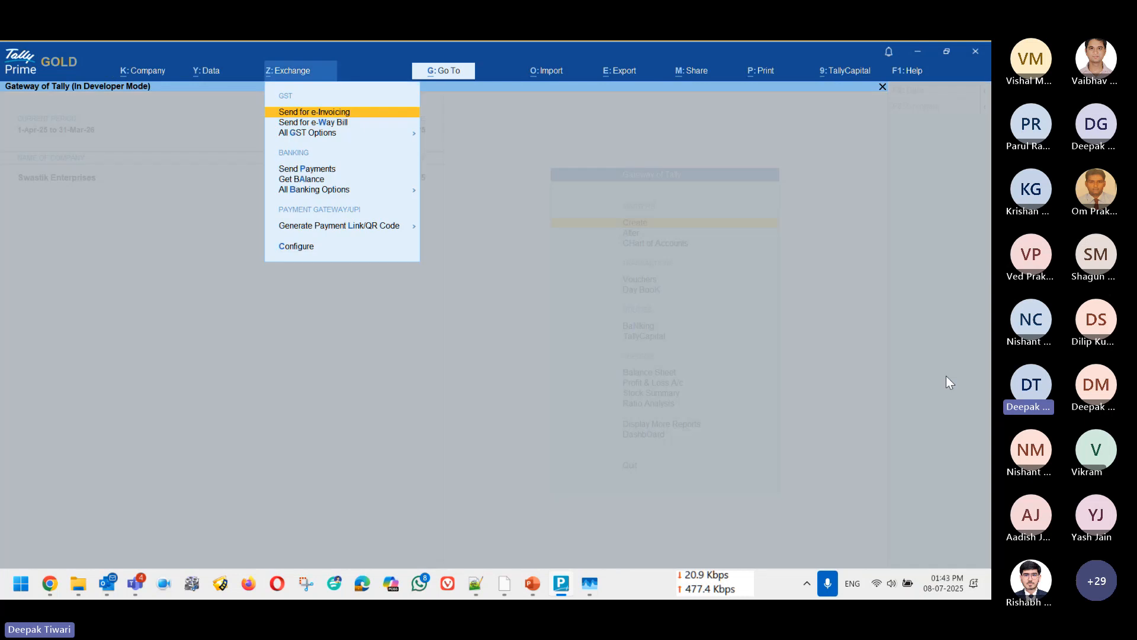
key("Down")
key("Down")
key("Return")
key("Down")
key("Down")
key("Down")
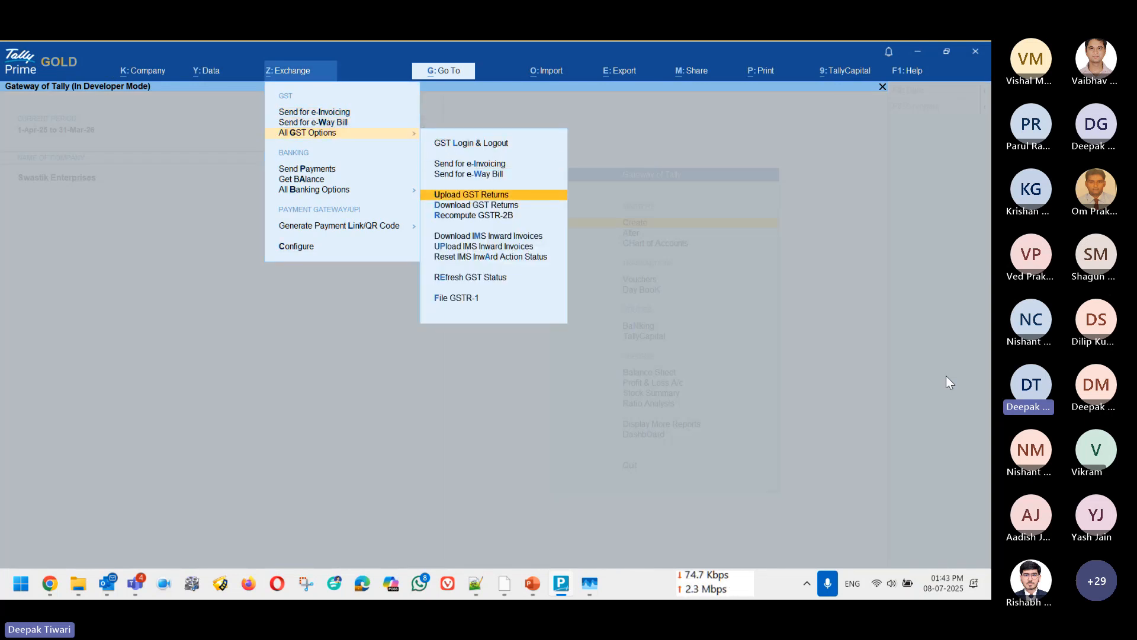
key("Down")
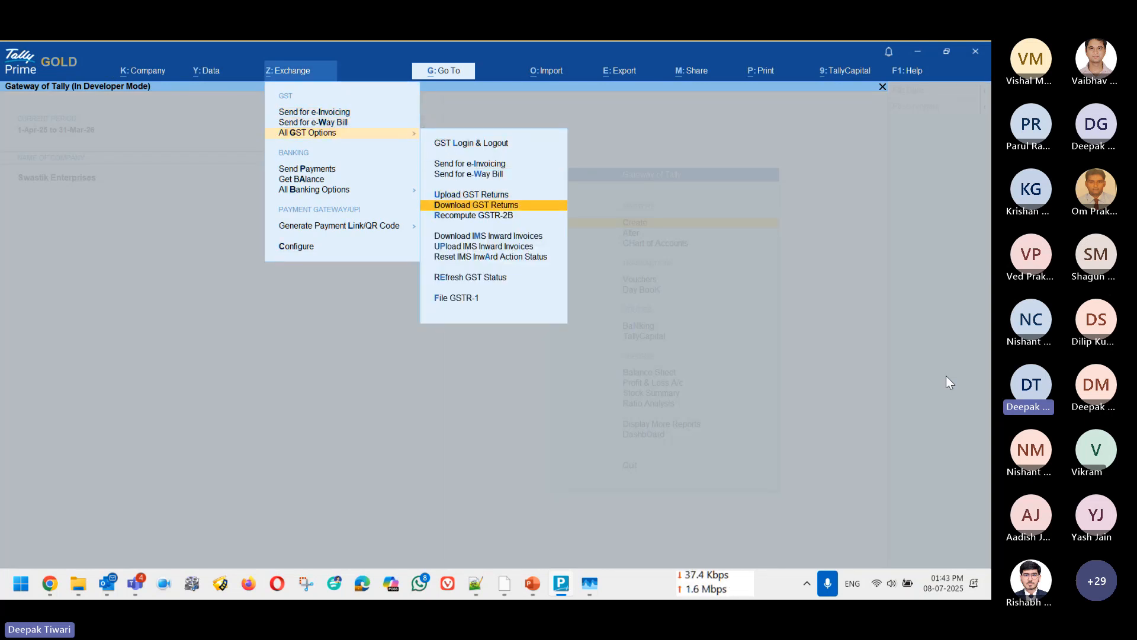
key("Return")
key("c")
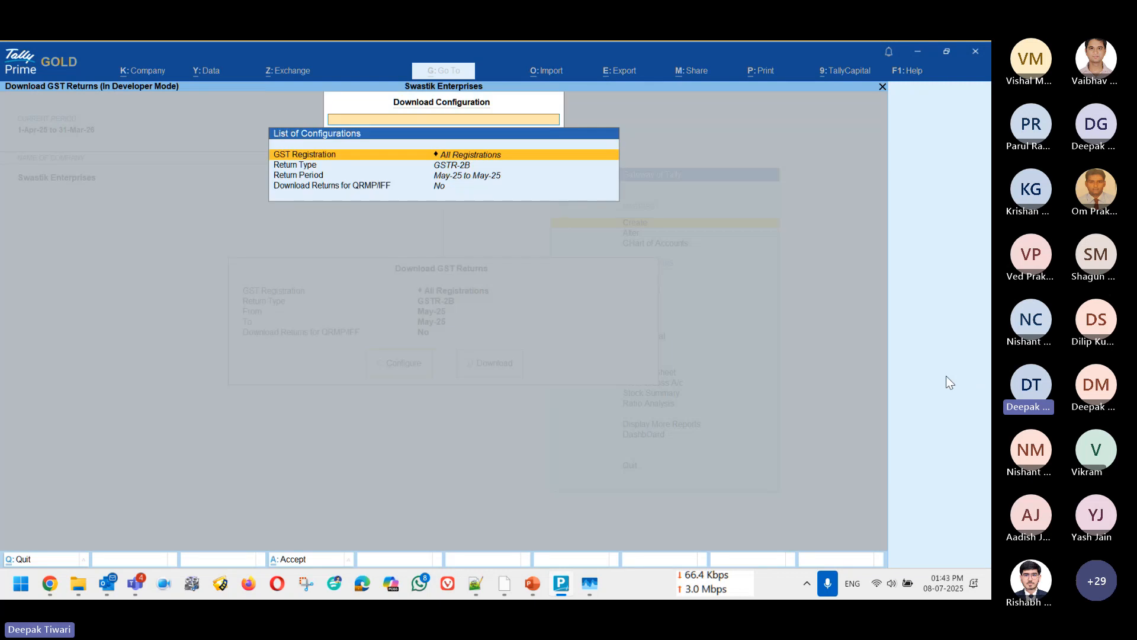
Step: Review the GST registrations offered for the download, keep All Registrations, and leave without downloading
key("Return")
key("Down")
key("Down")
key("Down")
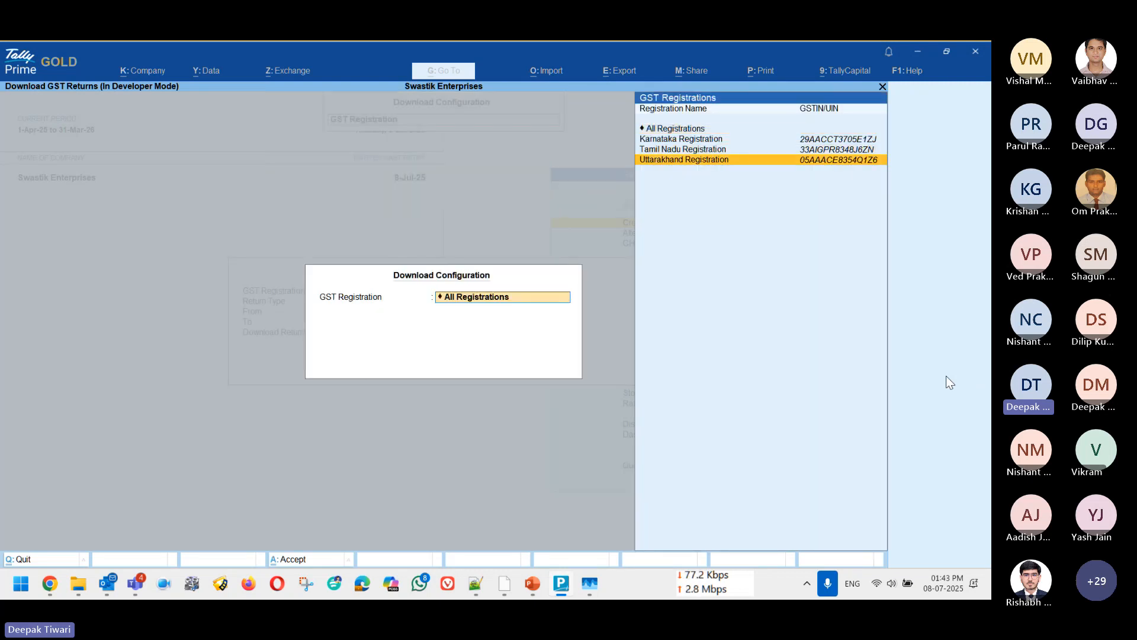
key("Down")
key("Down")
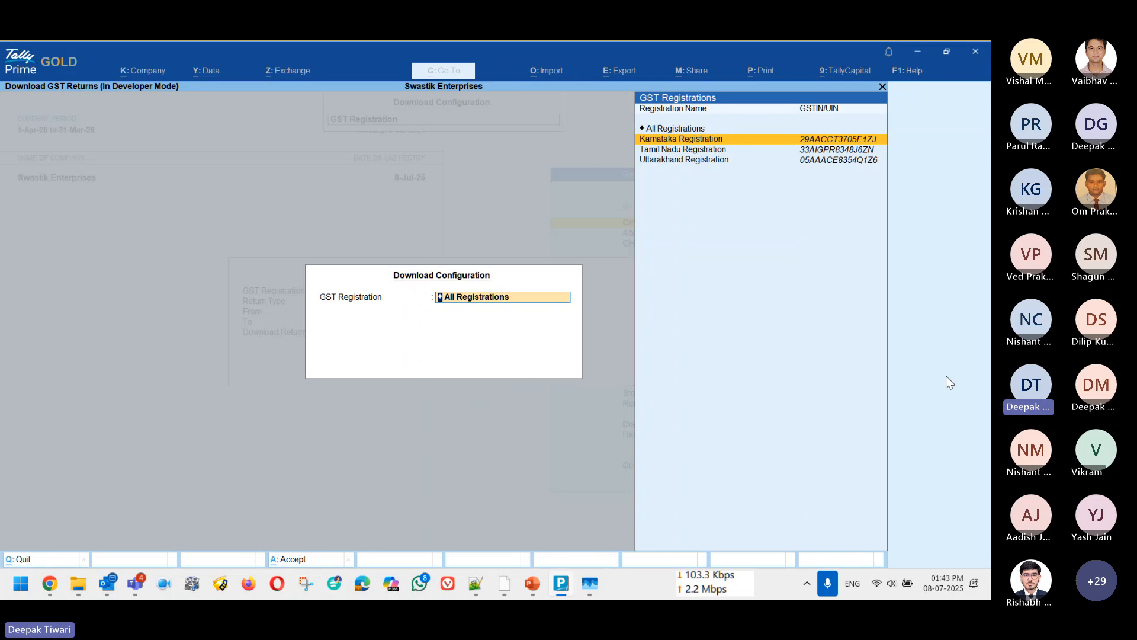
key("BackSpace")
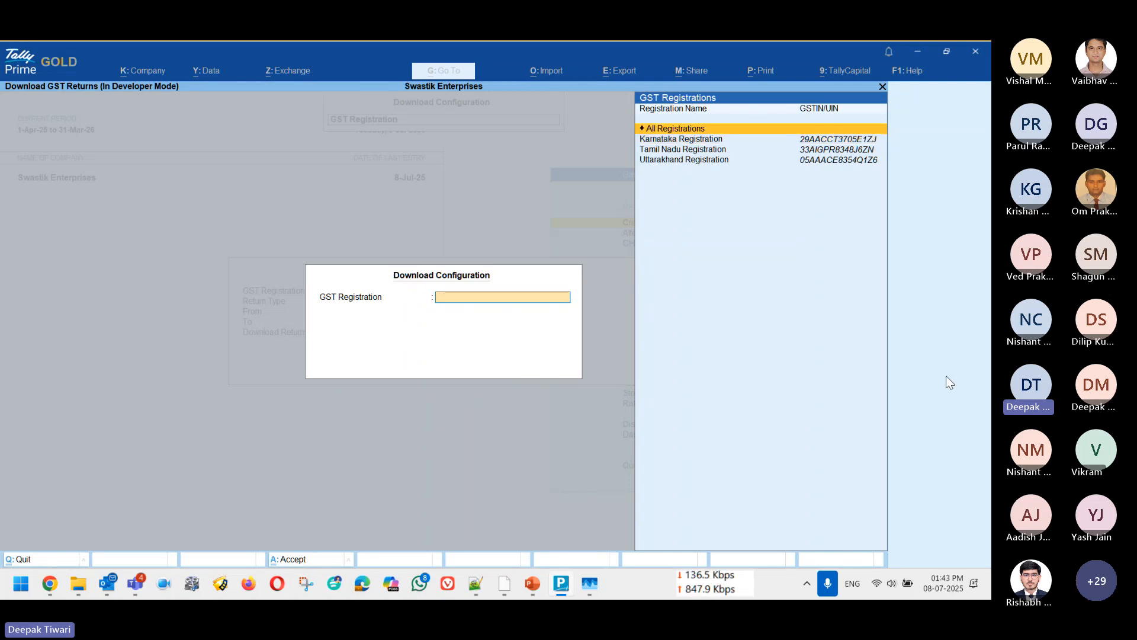
key("Return")
key("ctrl+a")
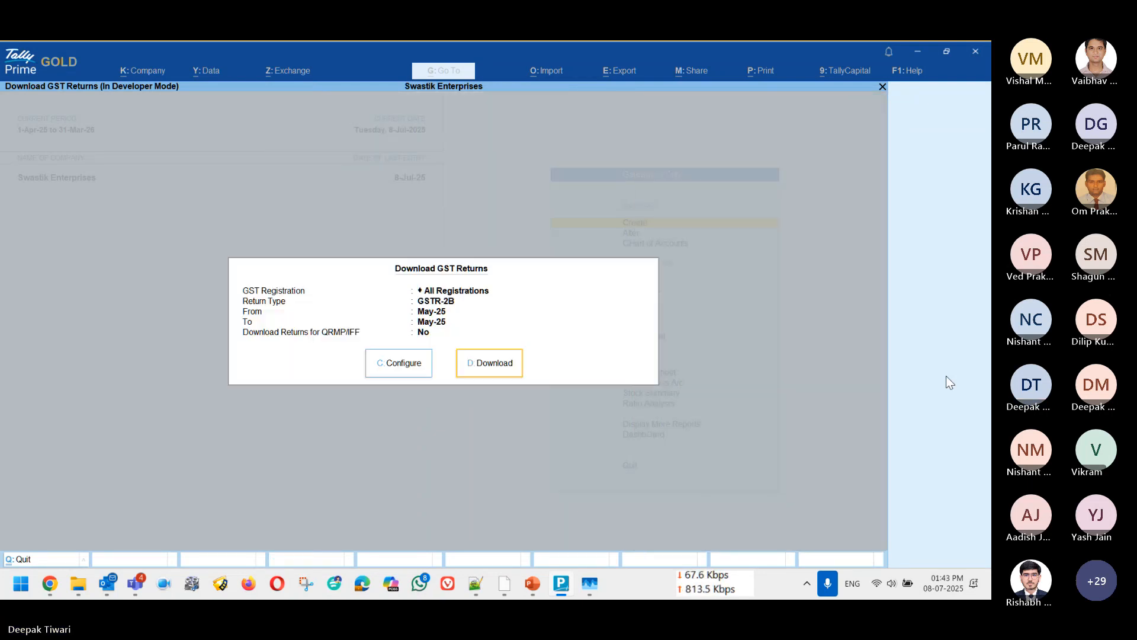
key("Escape")
key("alt")
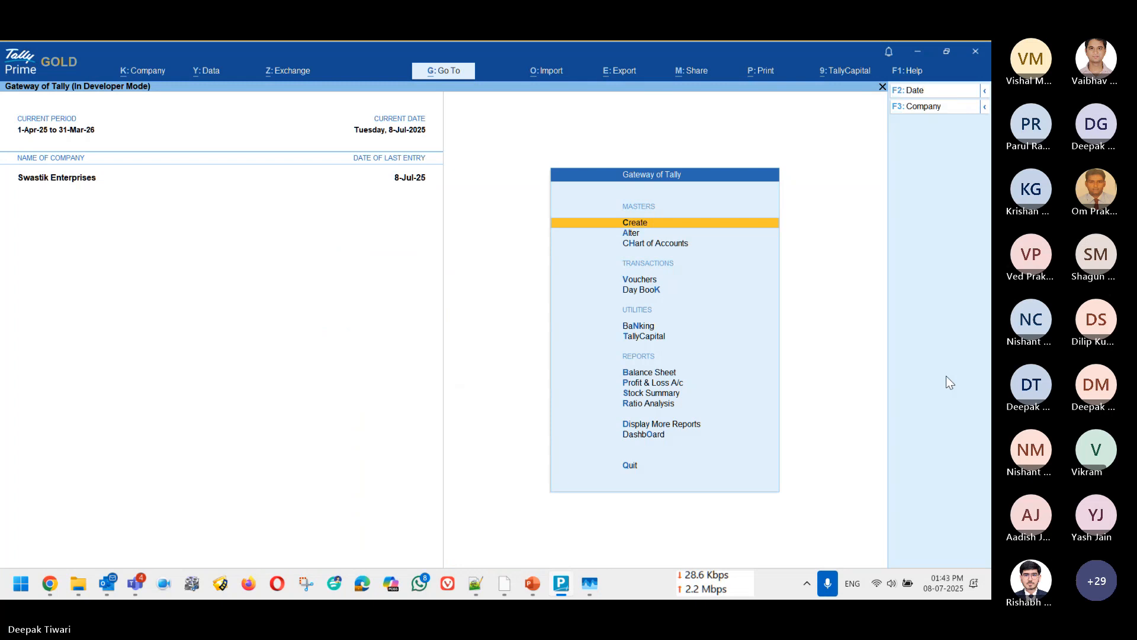
key("Escape")
key("Escape")
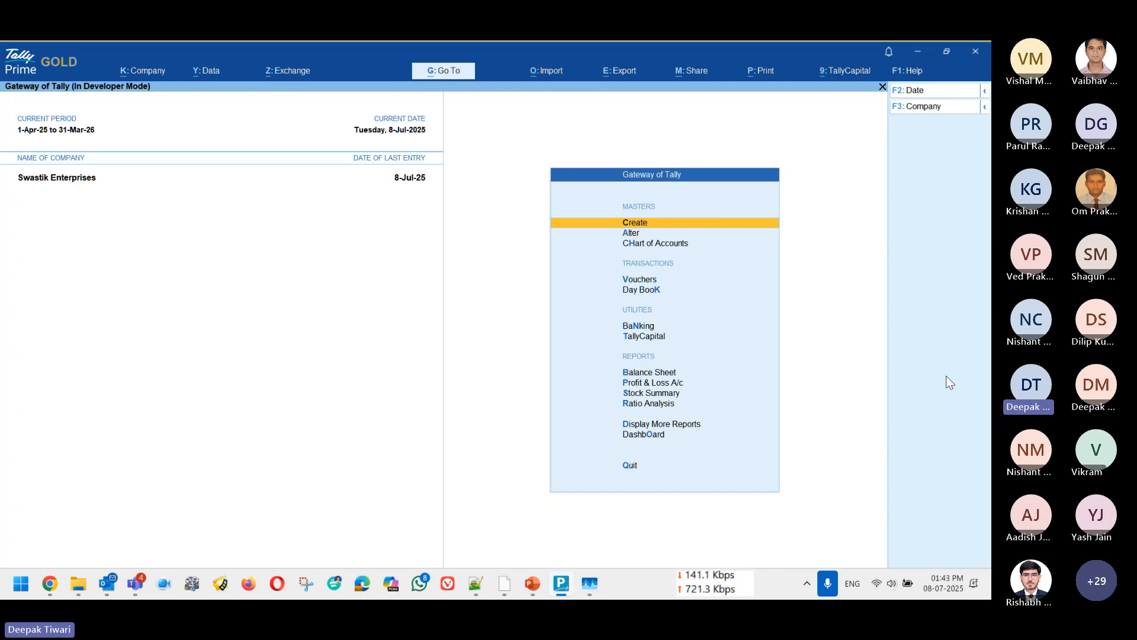
Step: Open the Day Book, leave its date unchanged, and look through the first vouchers
key("d")
key("d")
key("F2")
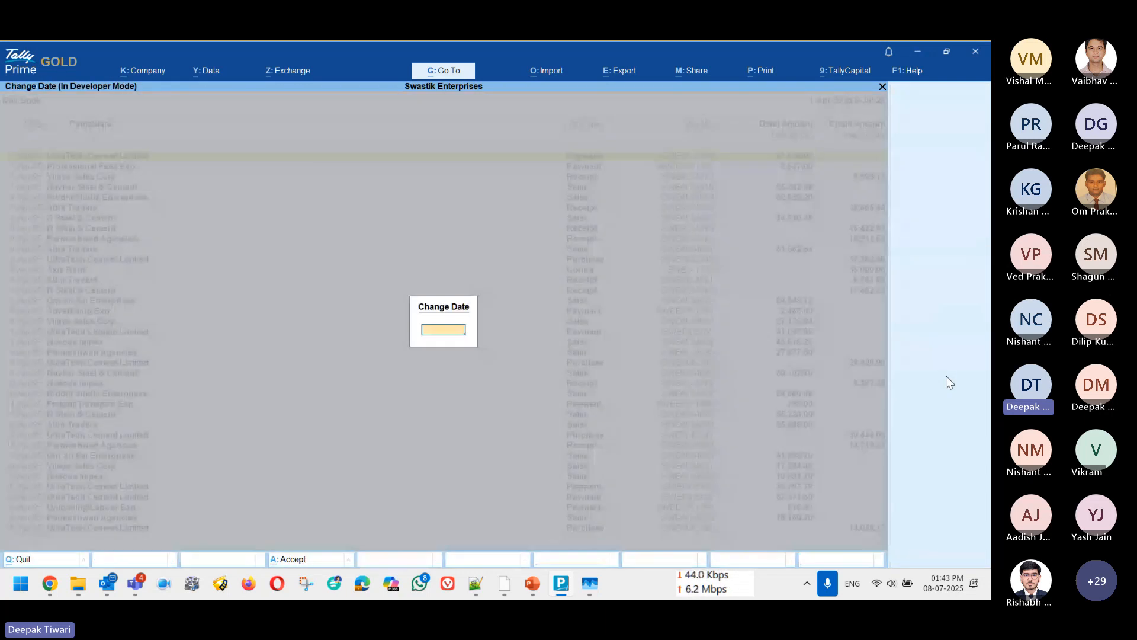
key("Escape")
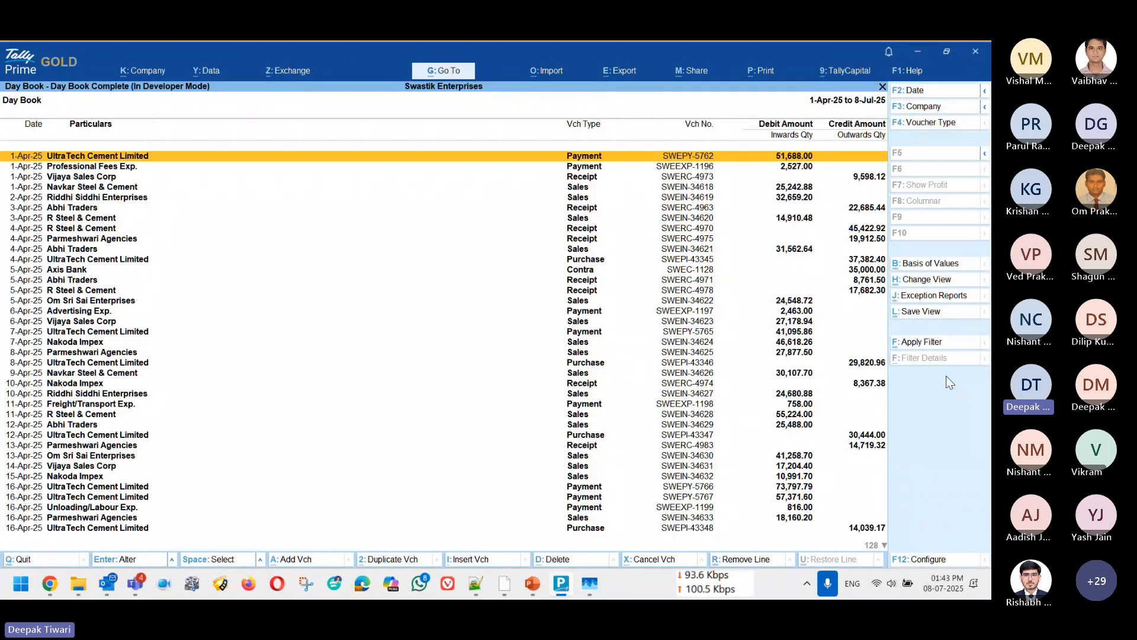
key("Down")
key("Down")
key("Down")
key("Down")
key("Down")
key("Down")
key("Down")
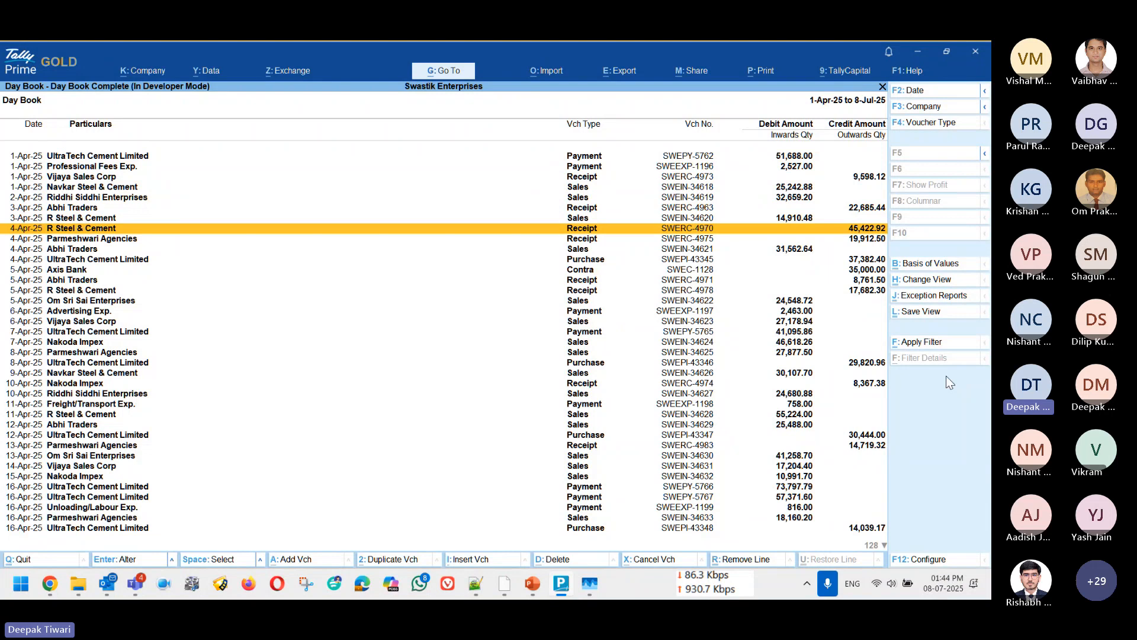
Step: Open the Day Book's basic filter and enable selecting a specific field to apply the filter
left_click(921, 344)
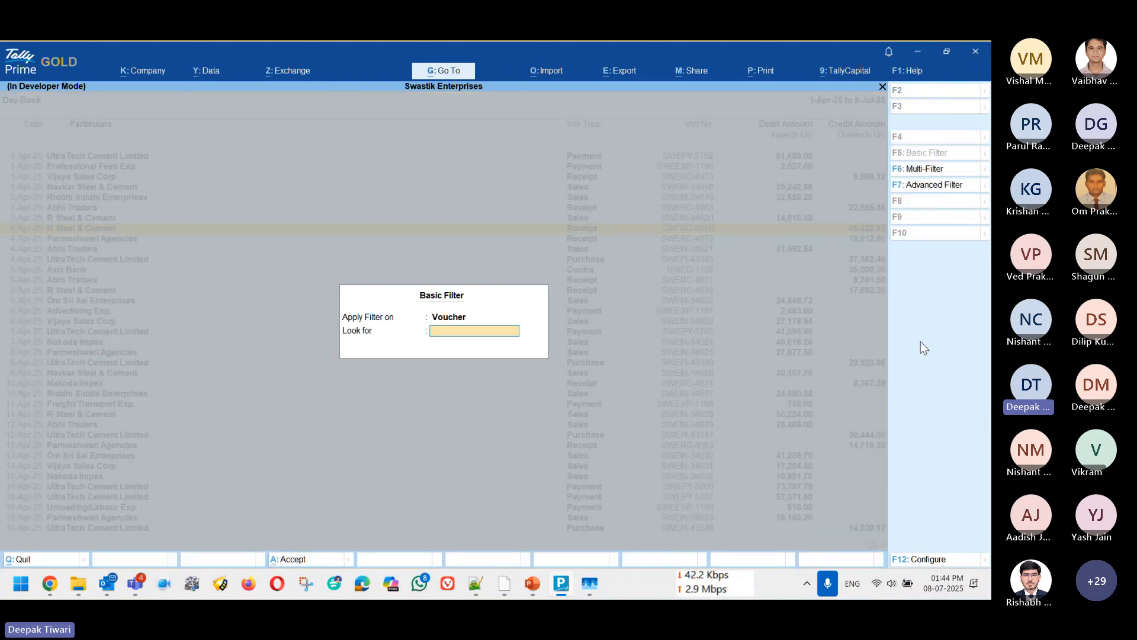
key("BackSpace")
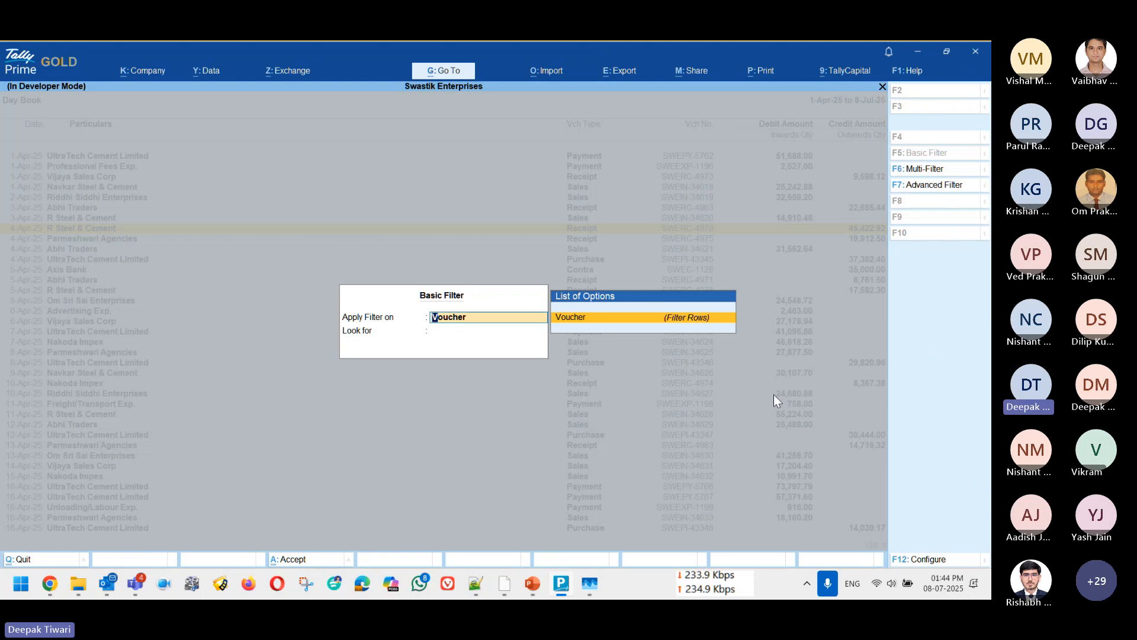
key("F12")
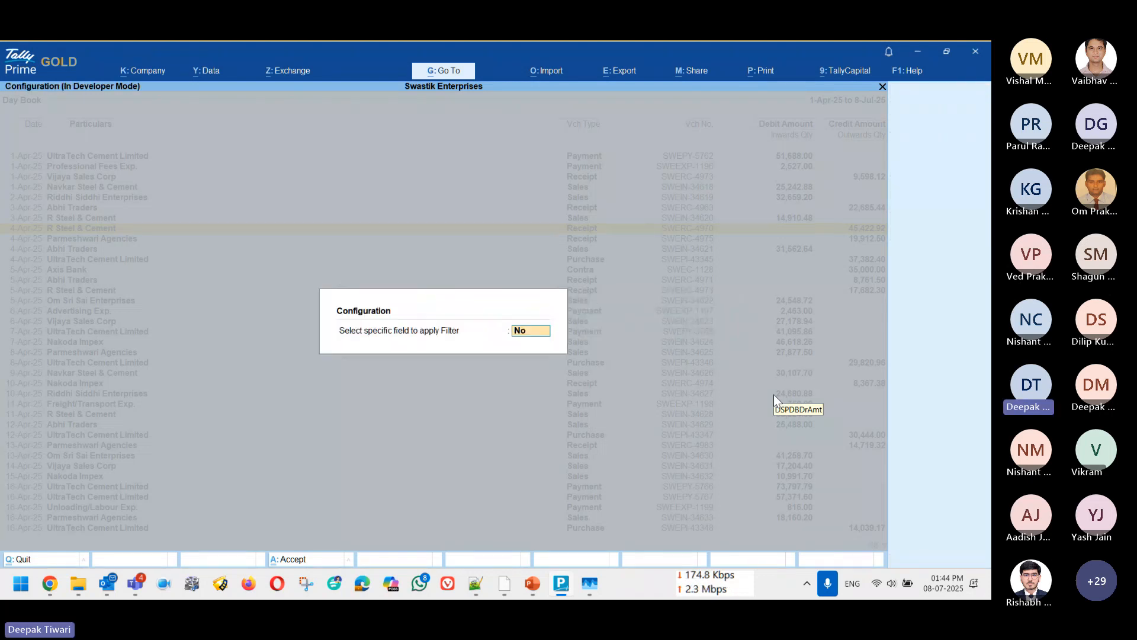
key("y")
key("Return")
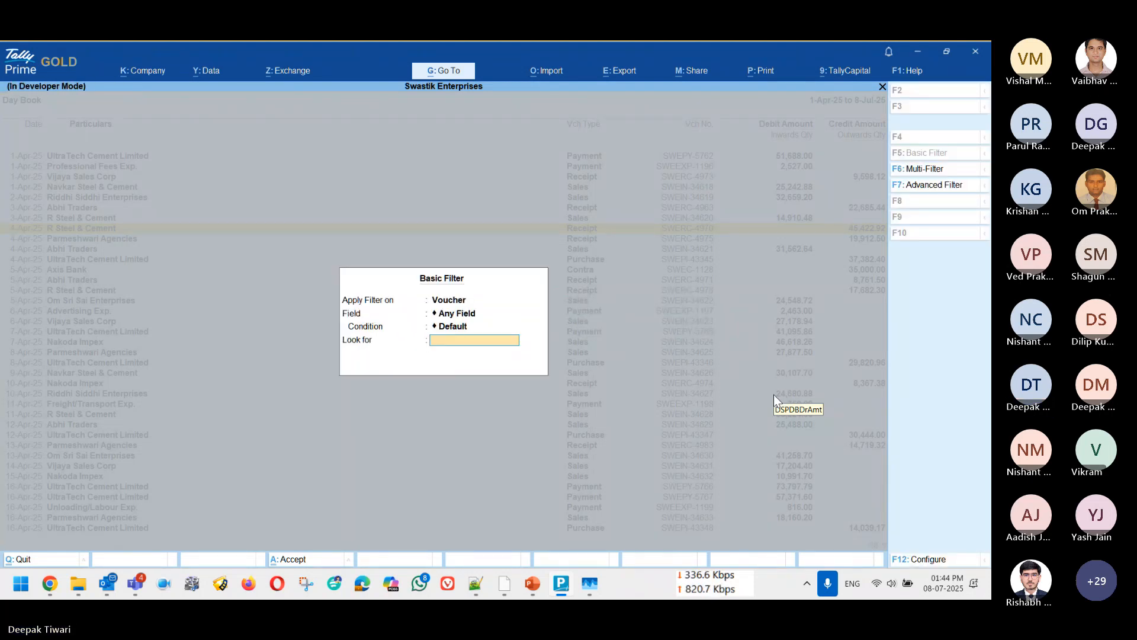
key("BackSpace")
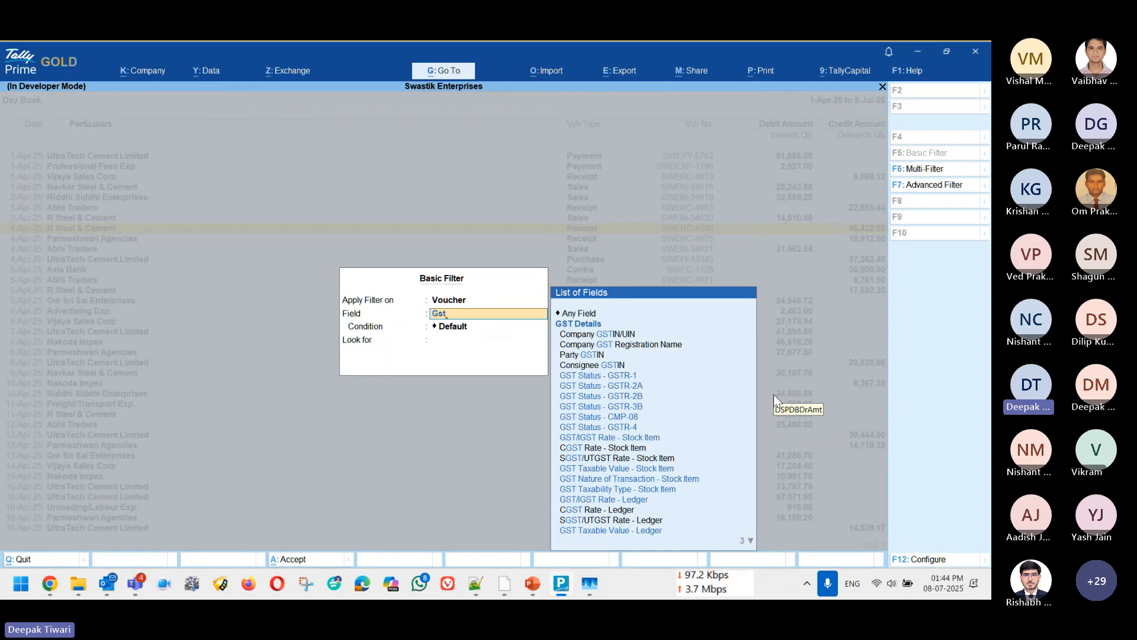
key("Down")
key("Down")
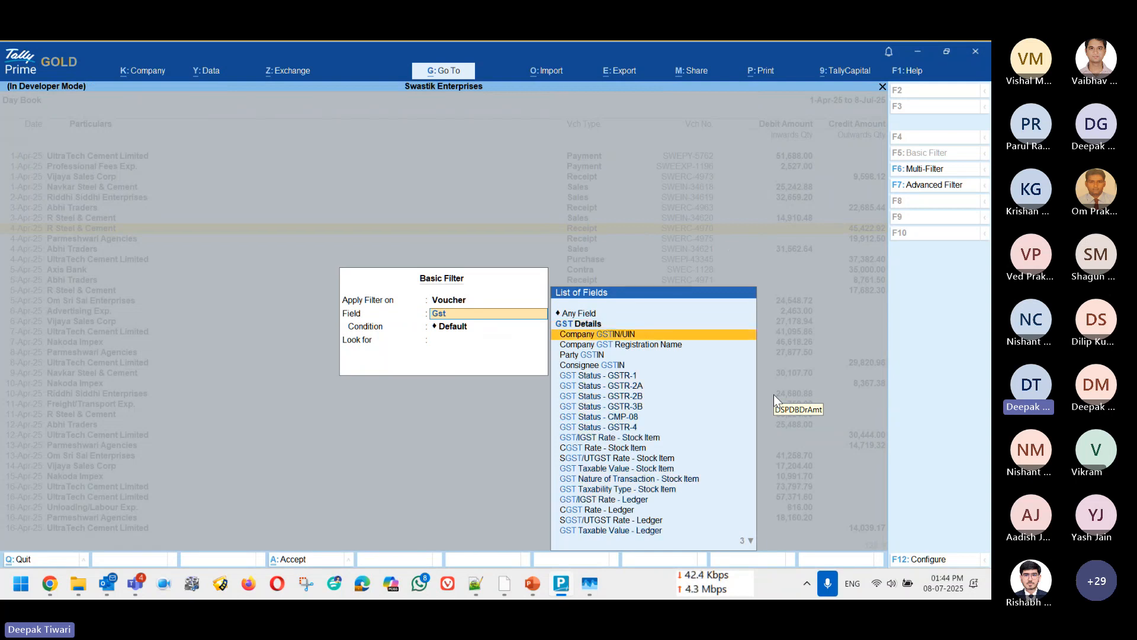
key("Return")
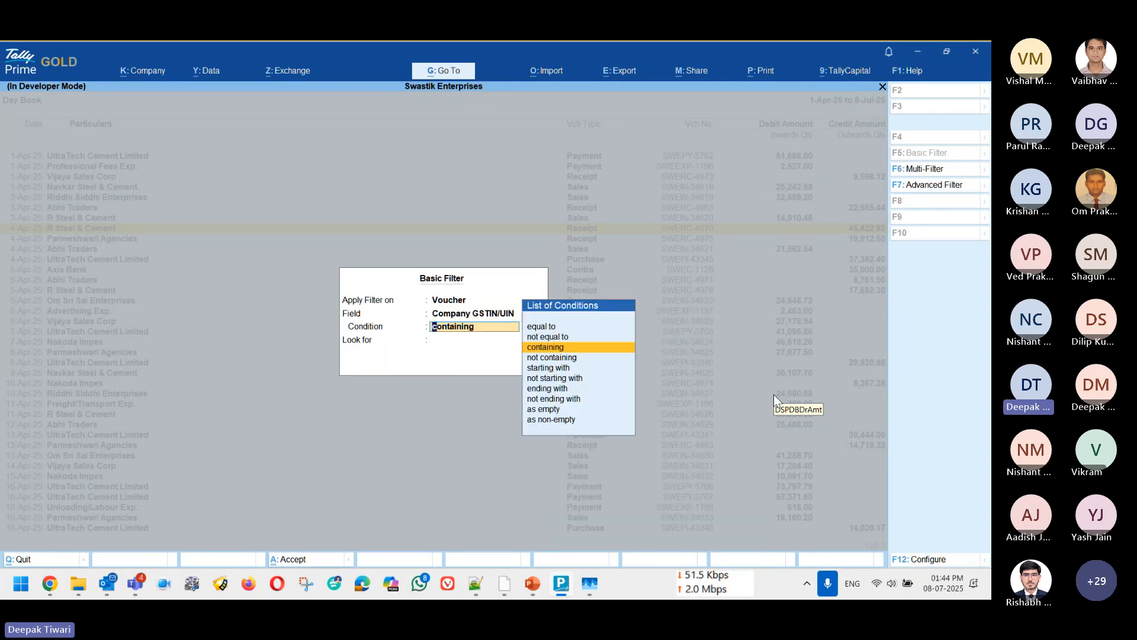
key("Return")
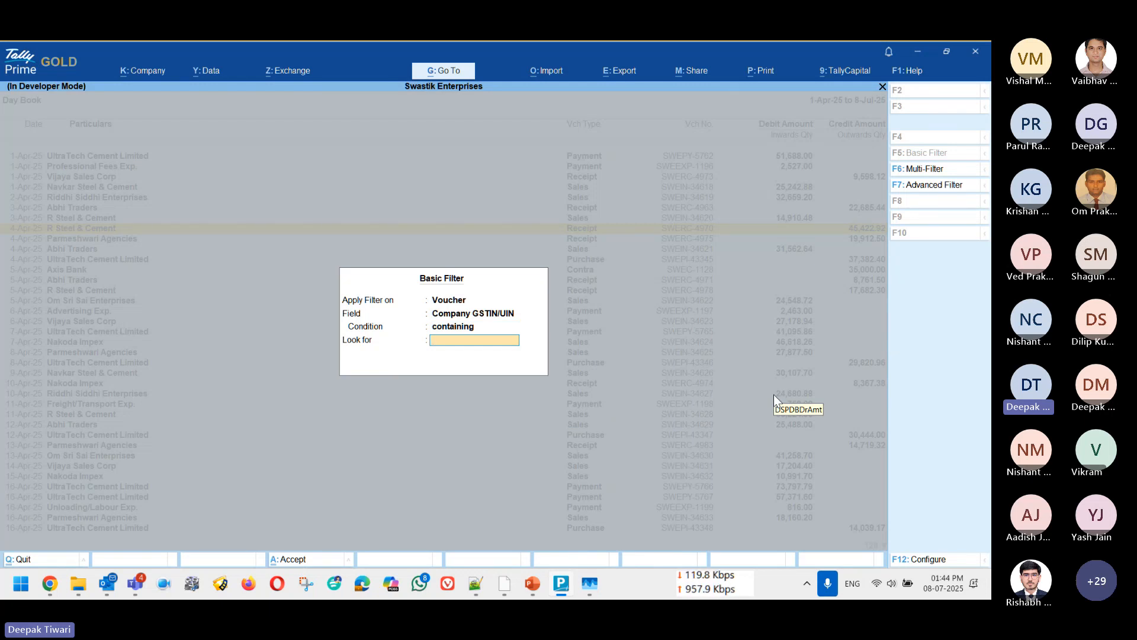
key("Escape")
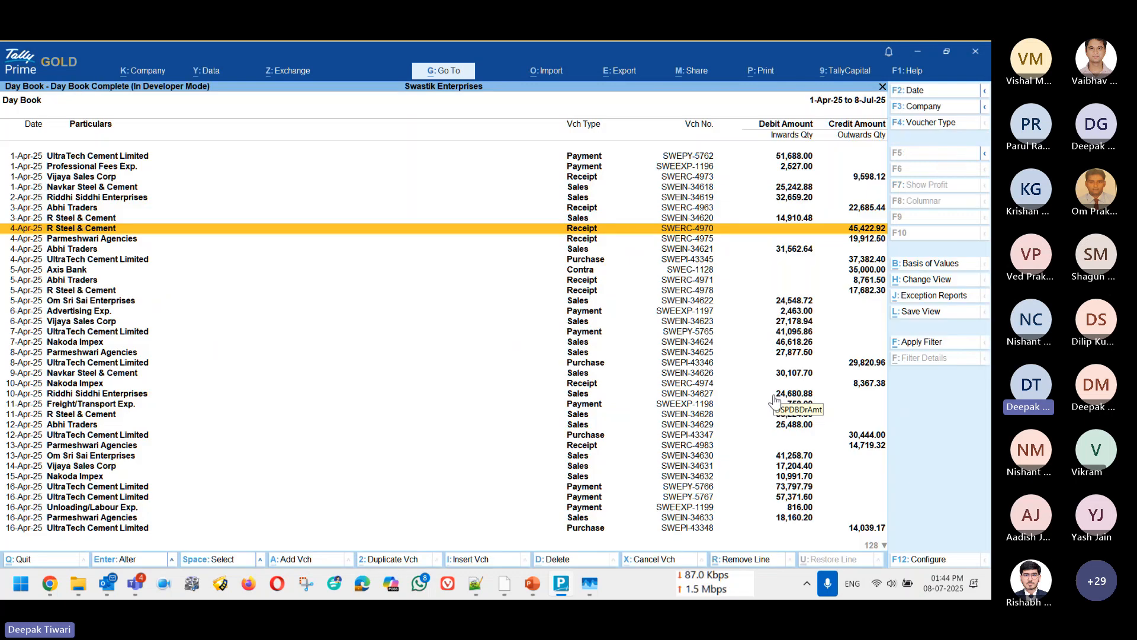
Step: Open the GST details of Karnataka Registration from the company features
key("alt+Tab")
key("F11")
key("Down")
key("Down")
key("Down")
key("Down")
key("Down")
key("Down")
key("Down")
key("Down")
key("Down")
key("Down")
key("Down")
key("Down")
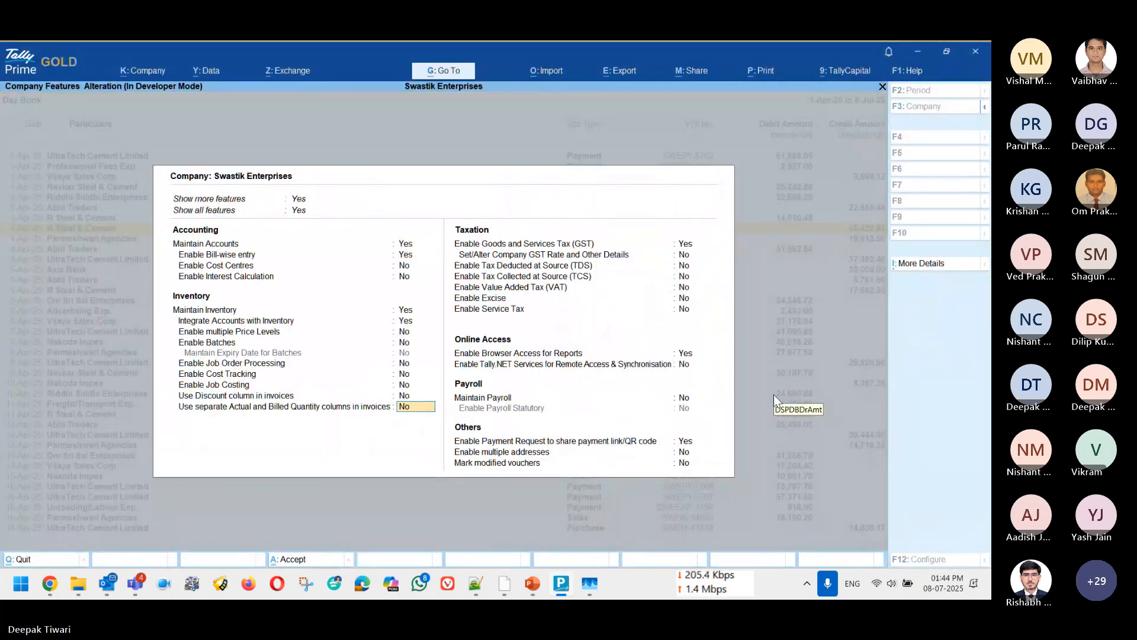
key("Down")
key("Return")
Step: Copy the Karnataka Registration's GSTIN/UIN and leave the registration and company features without saving changes
key("Return")
key("Return")
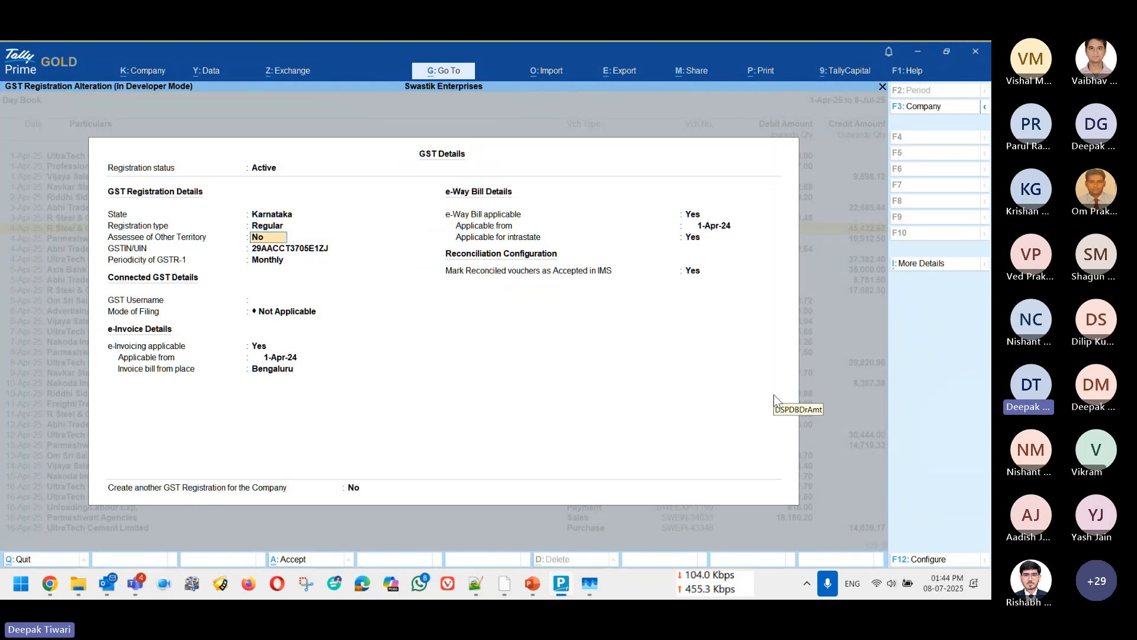
key("Return")
key("Escape")
key("Escape")
key("Escape")
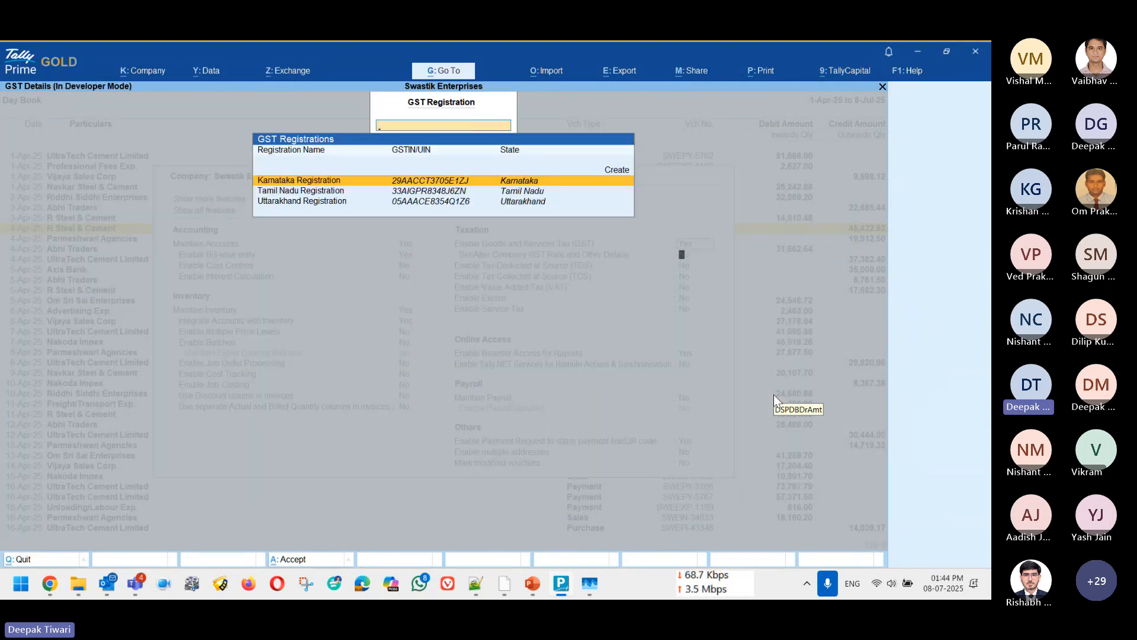
key("Escape")
key("Escape")
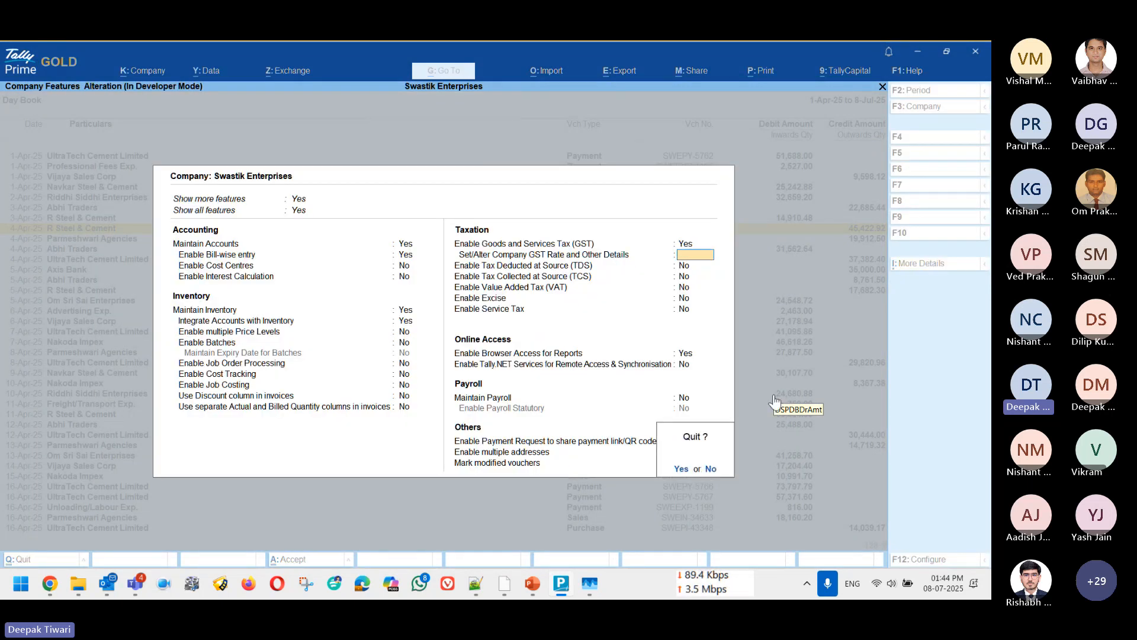
key("y")
Step: In the Day Book's basic filter, set the field to Company GSTIN/UIN with the condition containing
key("alt+F12")
key("BackSpace")
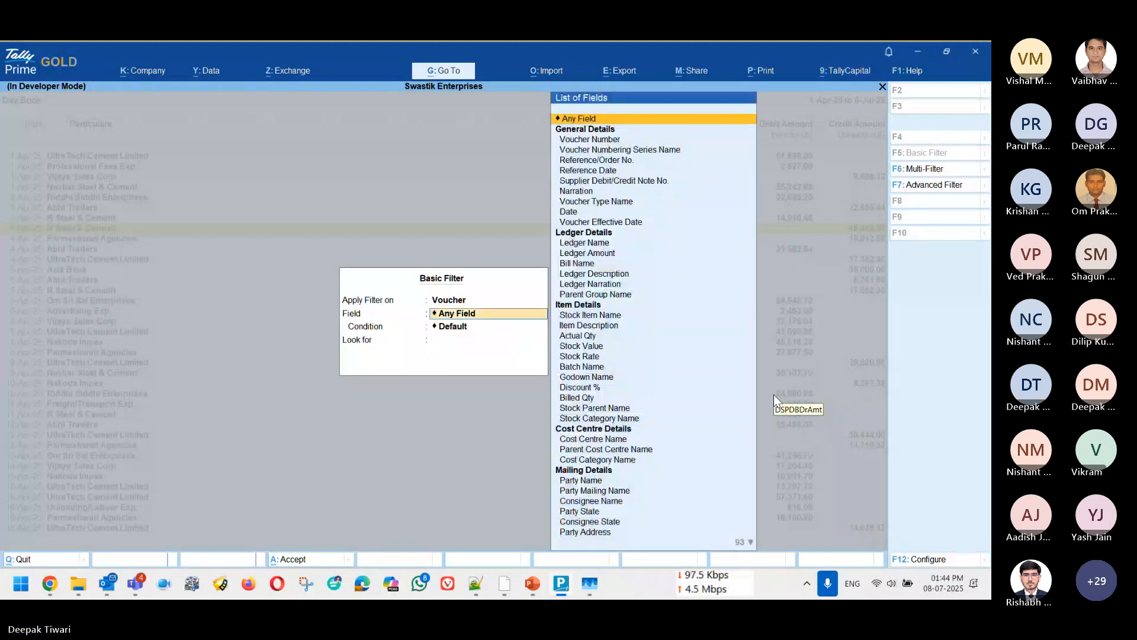
type("comp")
key("Return")
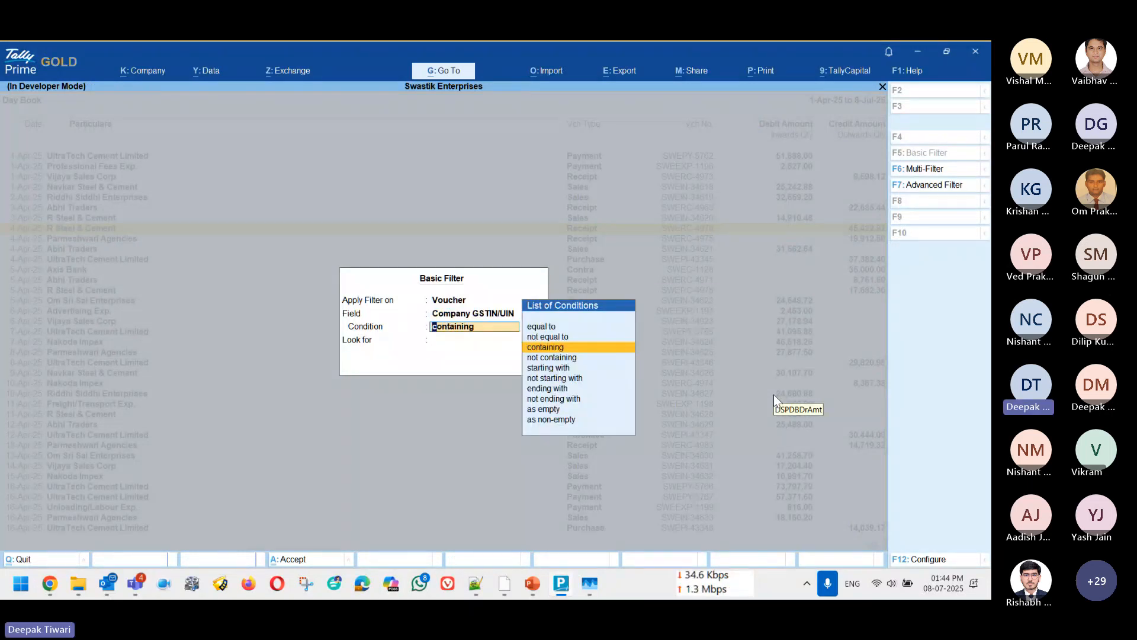
key("Up")
key("Up")
key("Down")
key("Down")
key("Return")
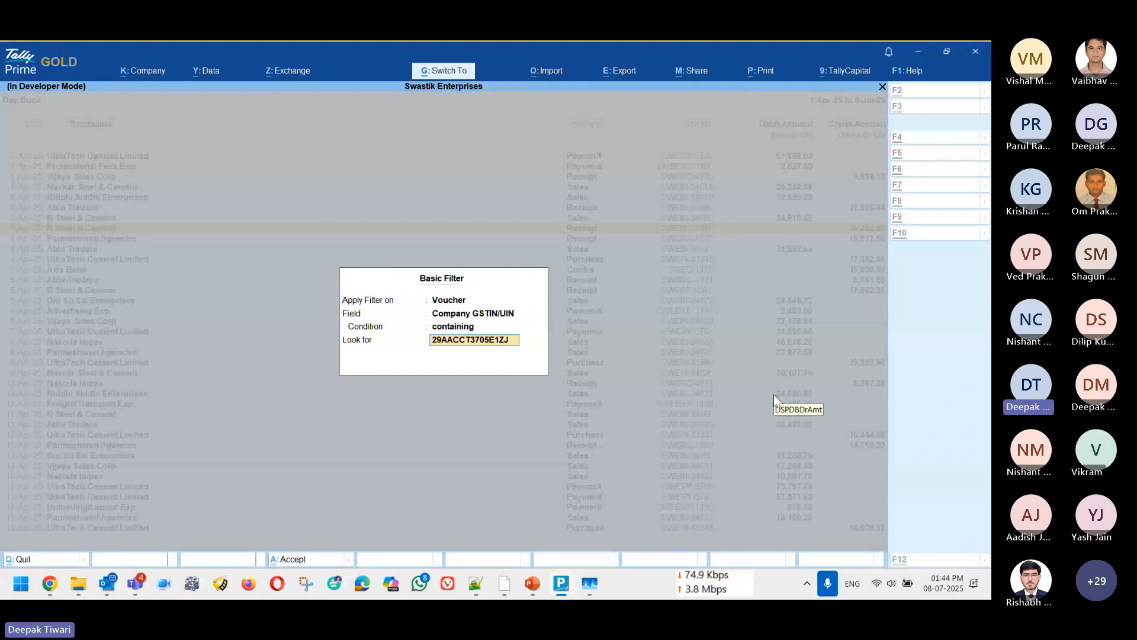
Step: Enter the copied Karnataka Registration GSTIN as the value to look for and apply the filter to the Day Book
key("Return")
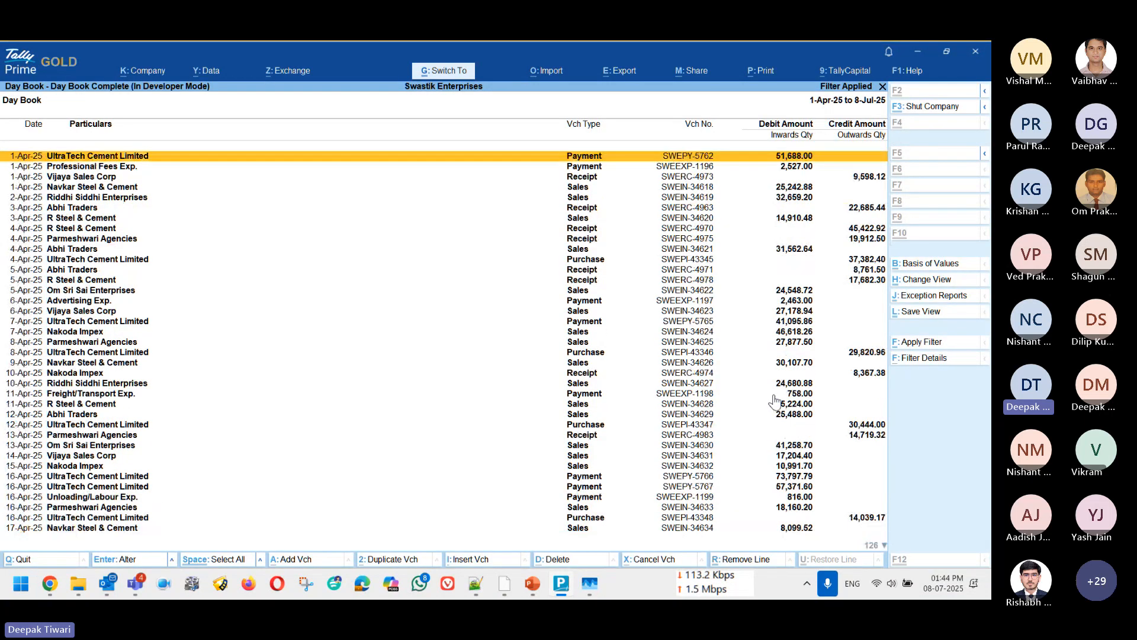
key("Down")
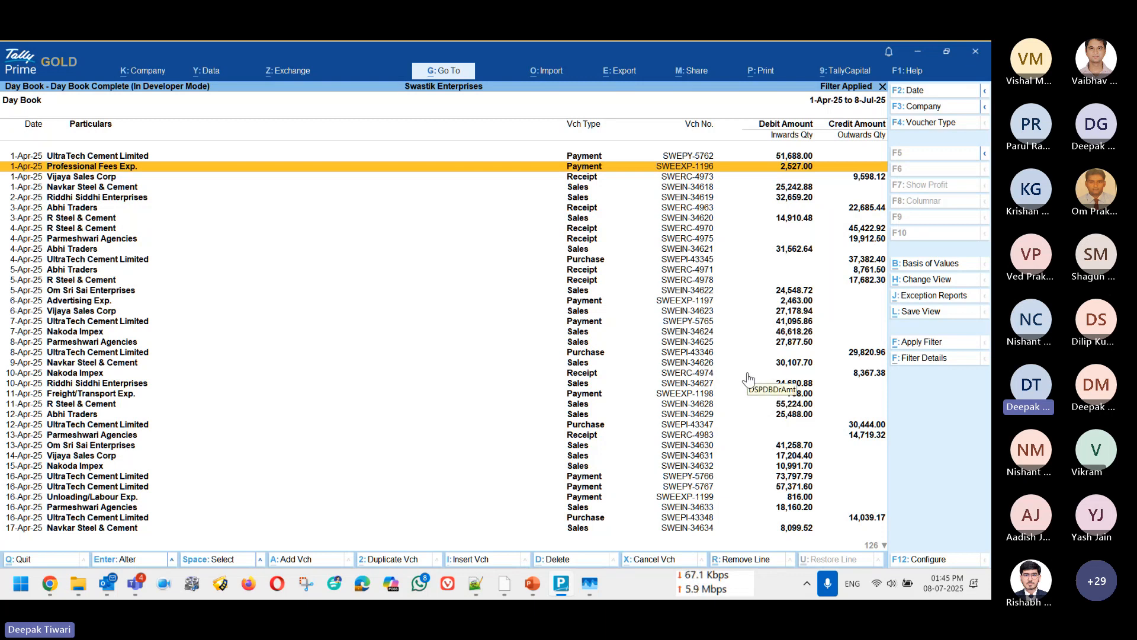
key("Up")
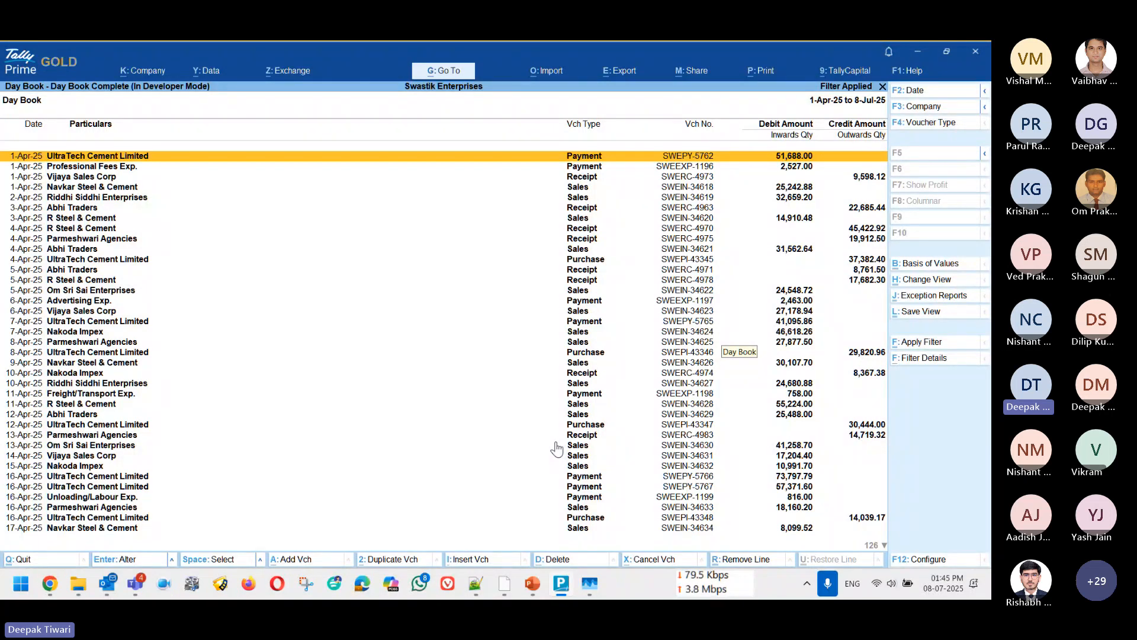
Step: Start saving the filtered Day Book as a view and name it Day Book KA
left_click(921, 314)
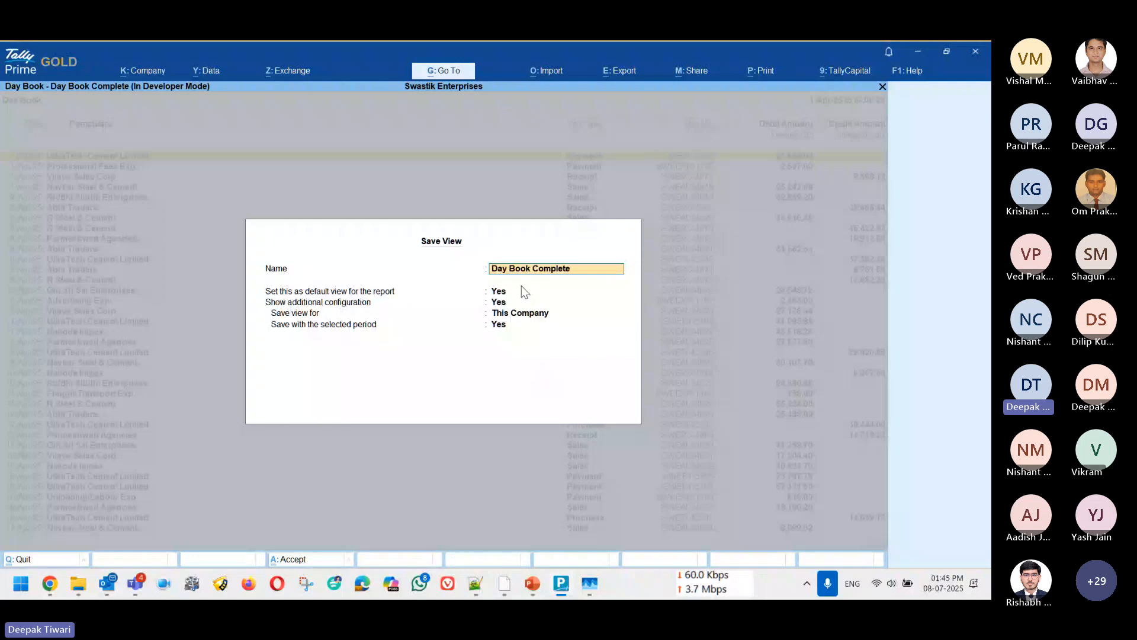
key("BackSpace")
key("BackSpace")
key("BackSpace")
key("BackSpace")
key("BackSpace")
key("BackSpace")
key("BackSpace")
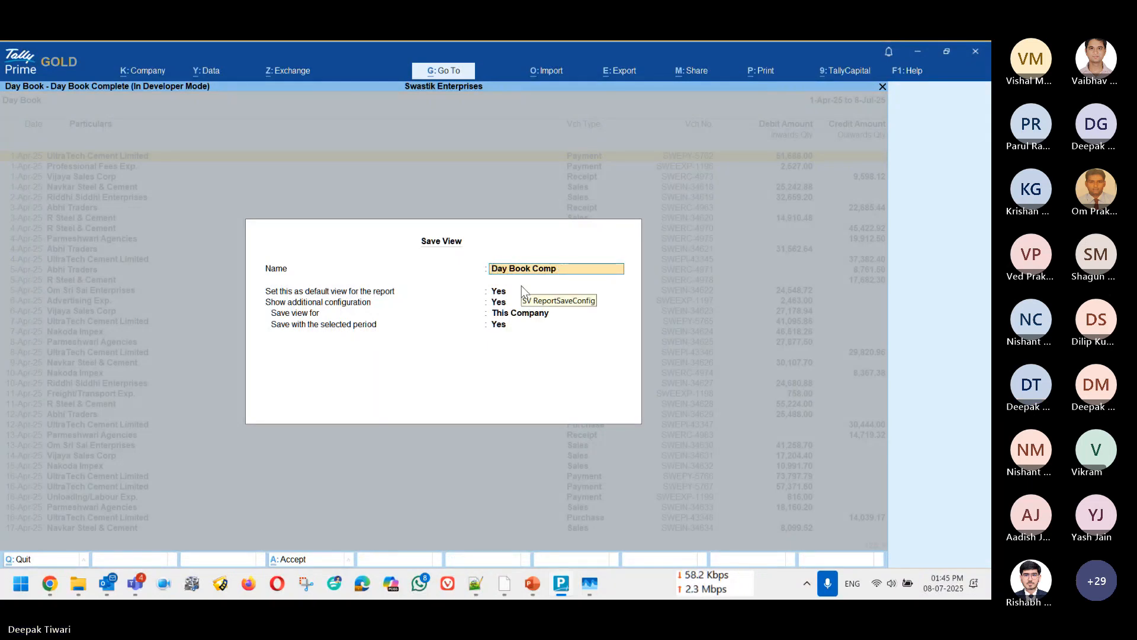
type("KA")
key("Return")
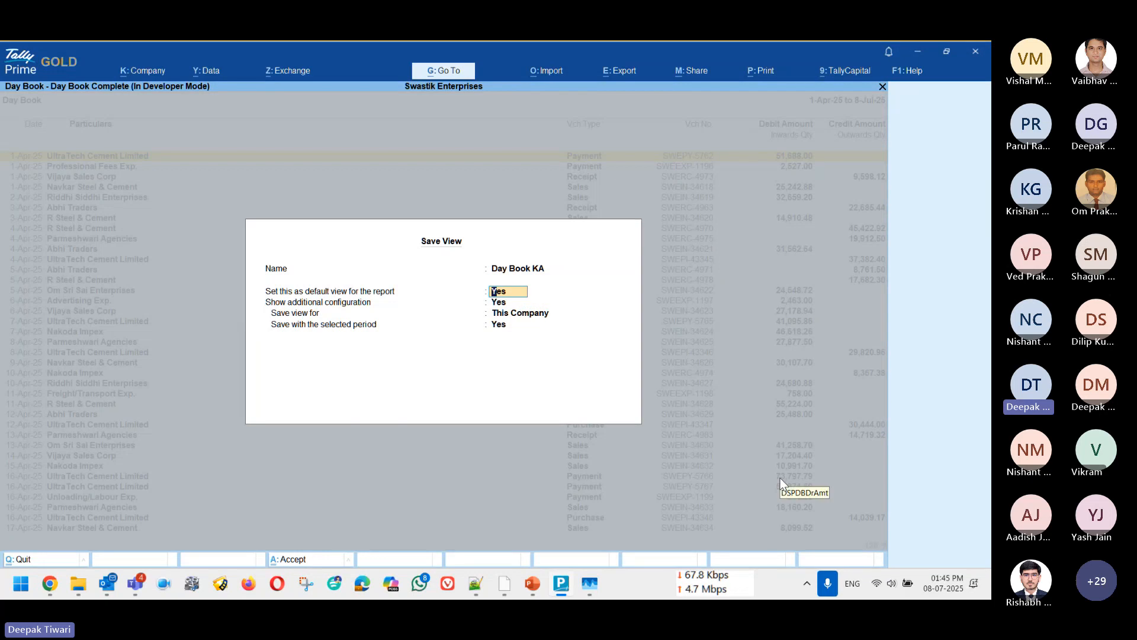
Step: Save the view for this company with the selected period, not as the report's default, and leave the Day Book
type("n")
key("Return")
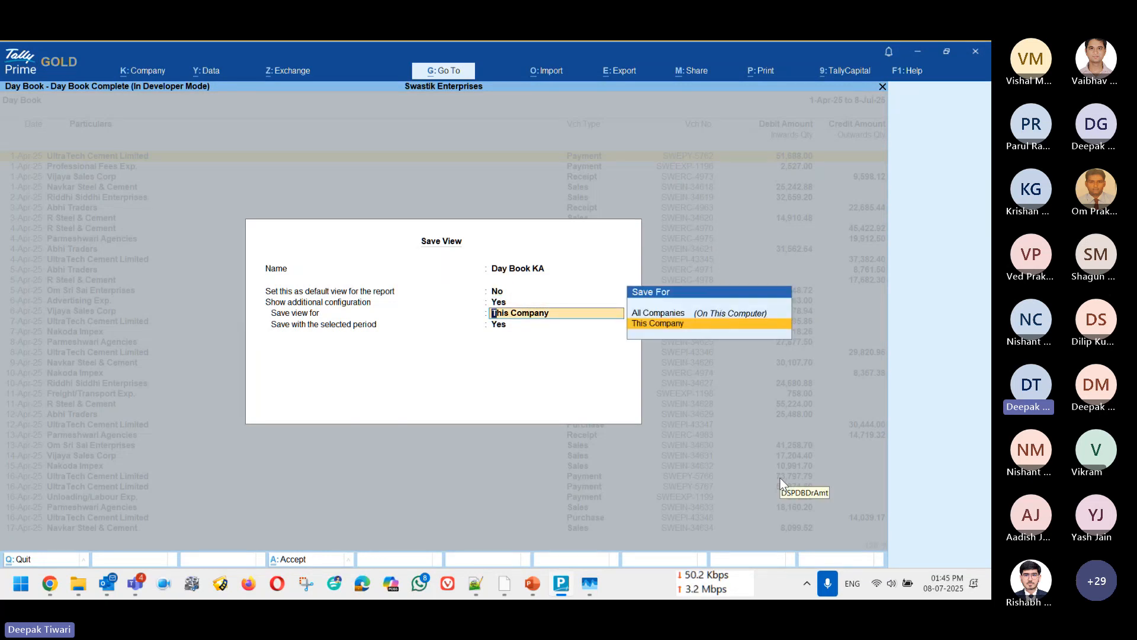
key("Return")
key("Up")
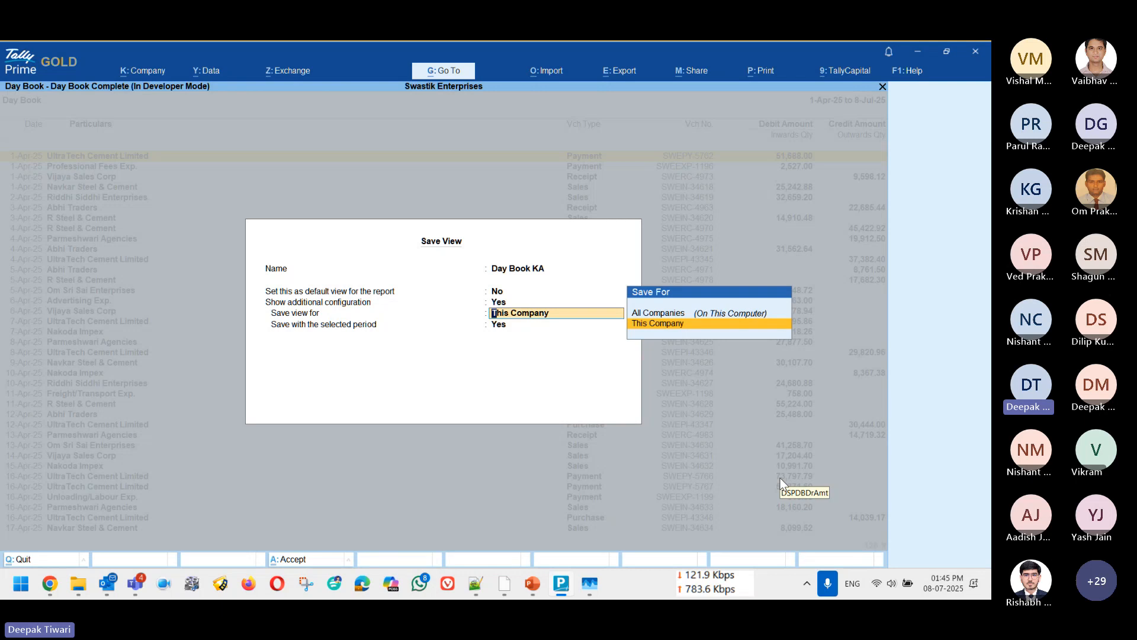
key("Up")
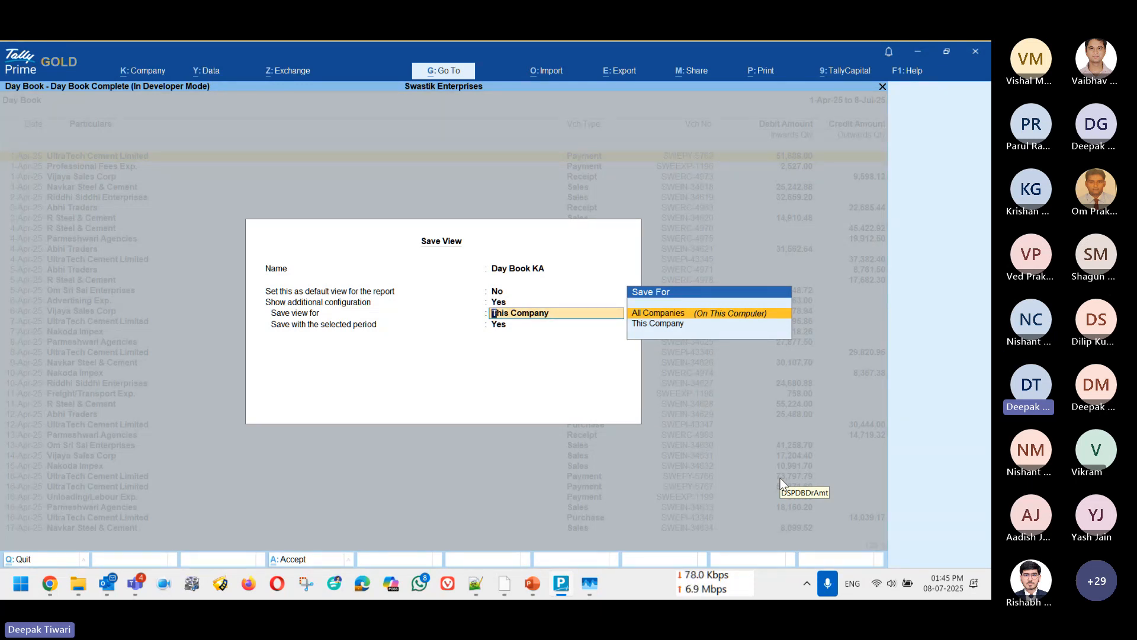
key("Down")
key("Return")
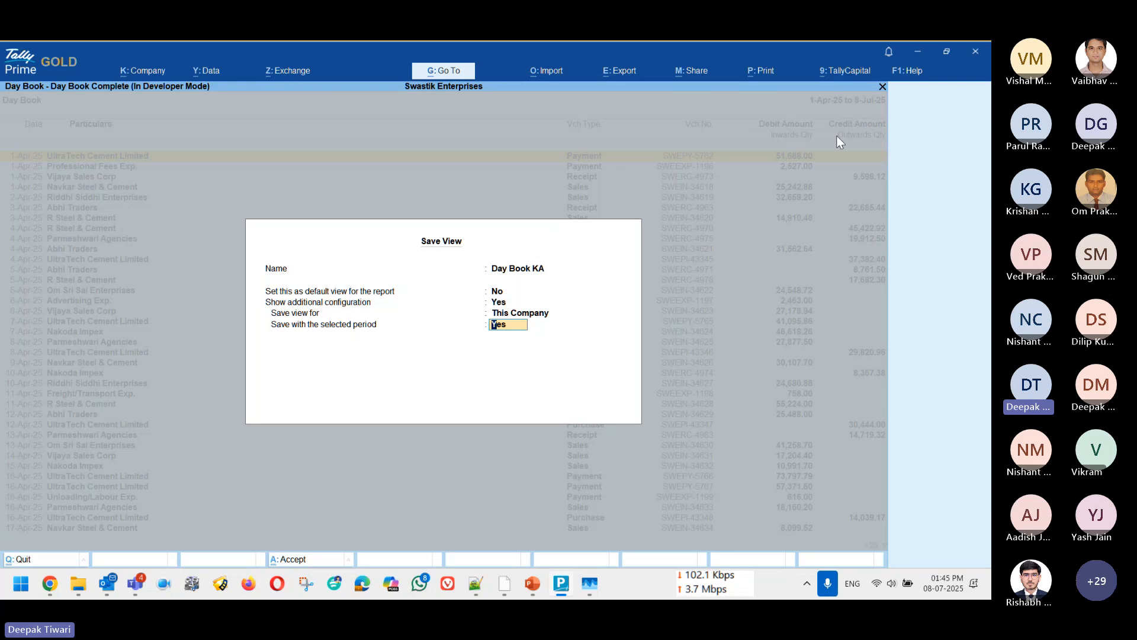
key("Return")
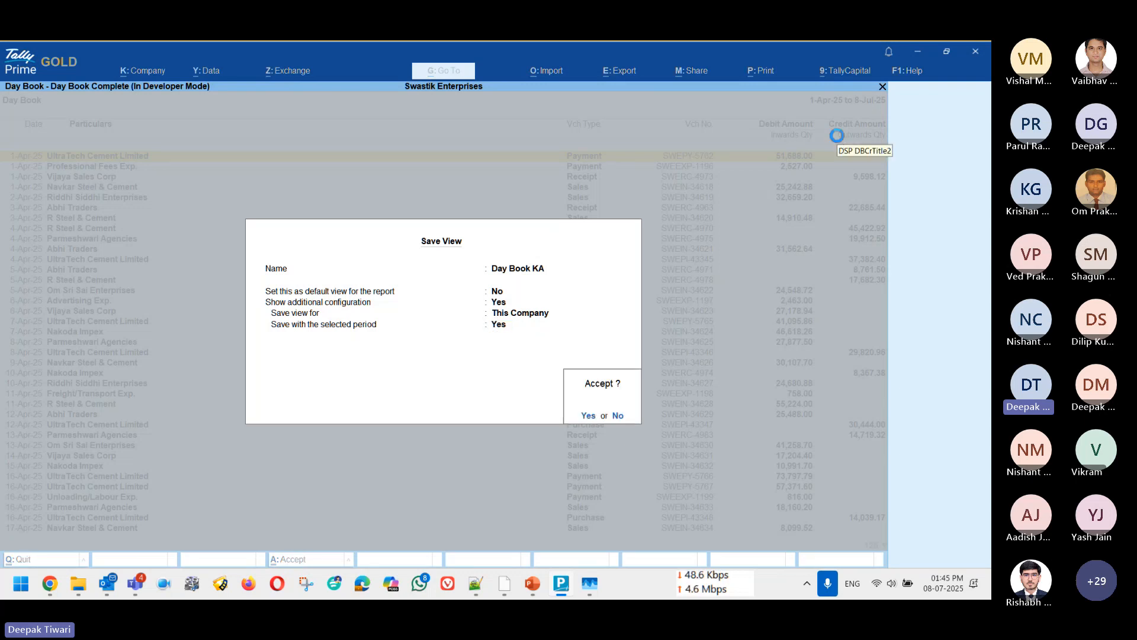
key("Return")
key("Escape")
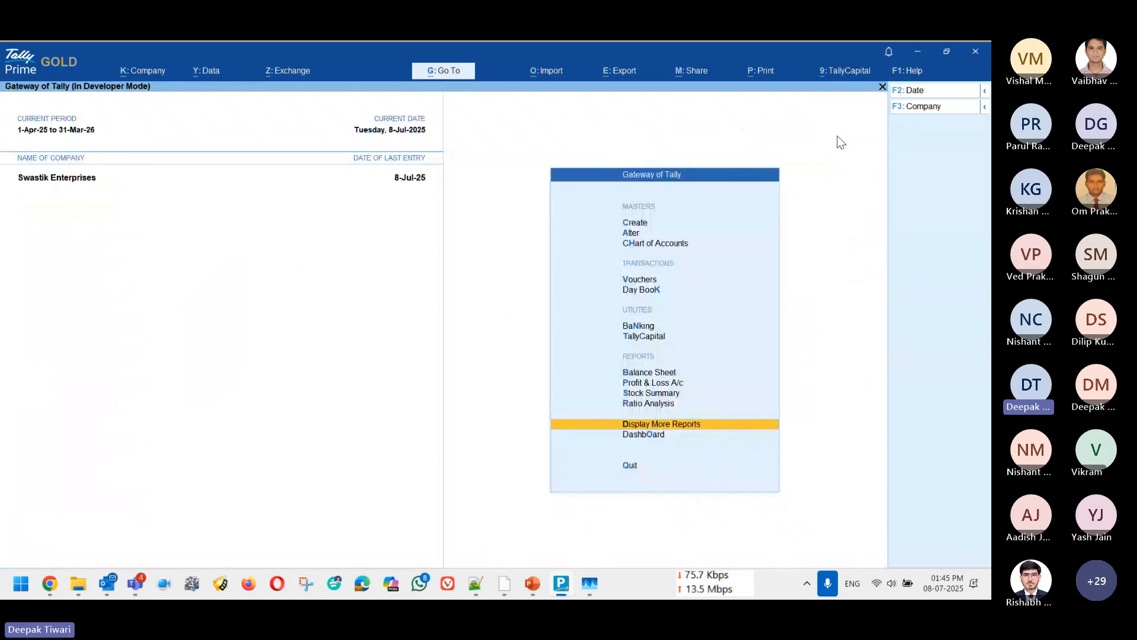
Step: Look through the saved views in the Go To report list, including Day Book Complete and Day Book KA
key("alt+g")
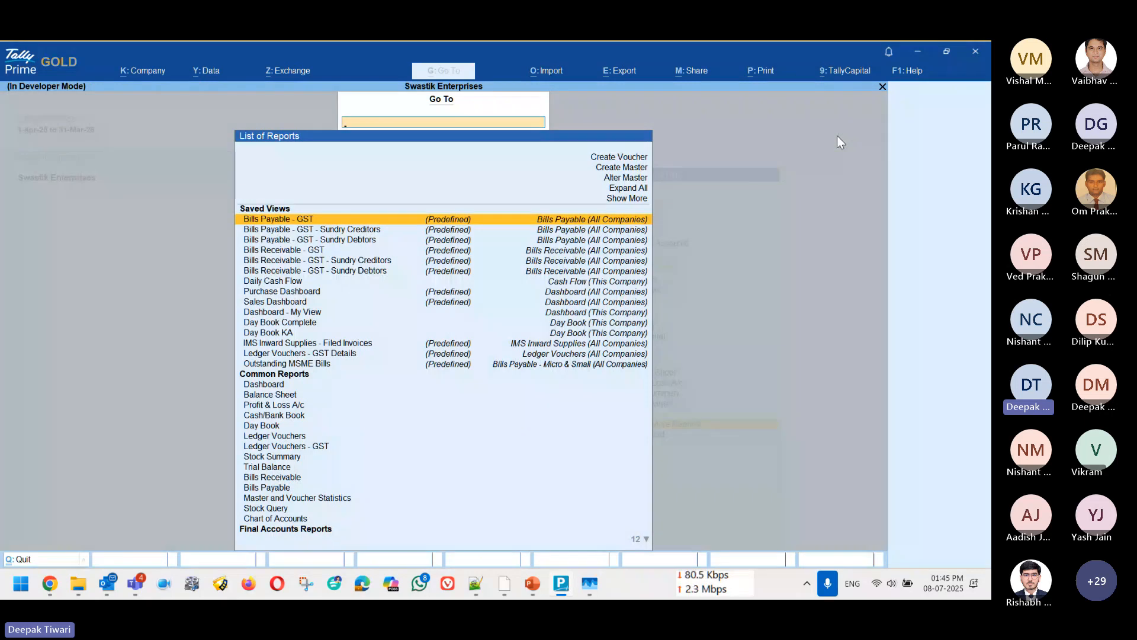
key("Down")
key("Down")
key("Down")
key("Down")
key("Down")
key("Down")
key("Down")
key("Down")
key("Down")
key("Down")
key("Down")
key("Up")
key("Down")
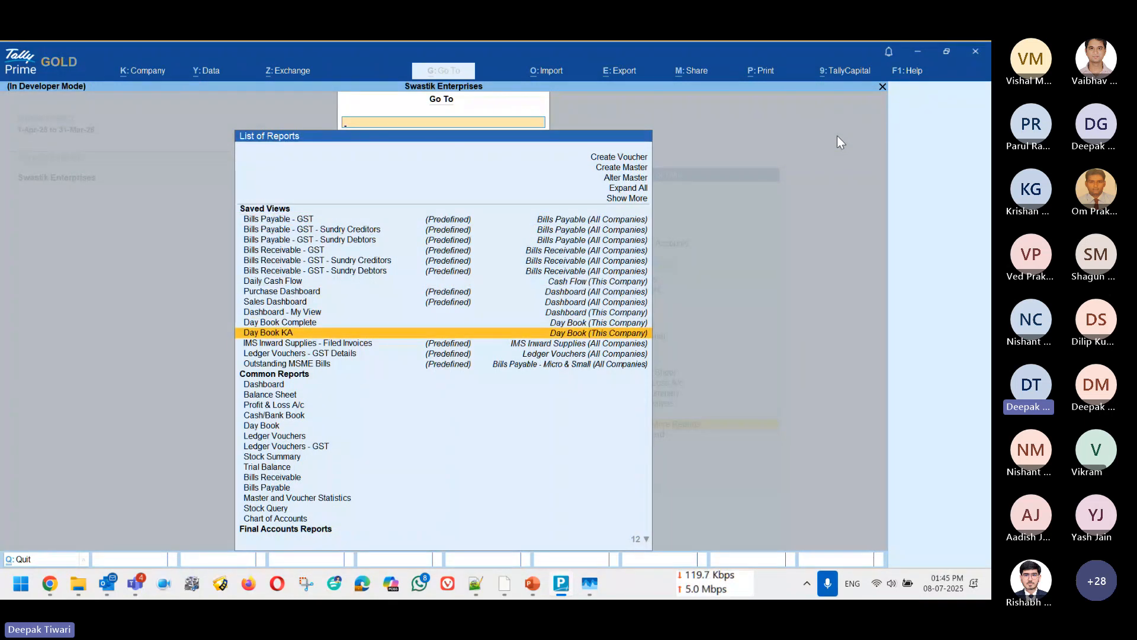
key("Up")
key("Up")
key("Up")
key("Up")
key("Up")
key("Up")
key("Up")
key("Up")
key("Up")
key("Up")
key("Up")
key("Up")
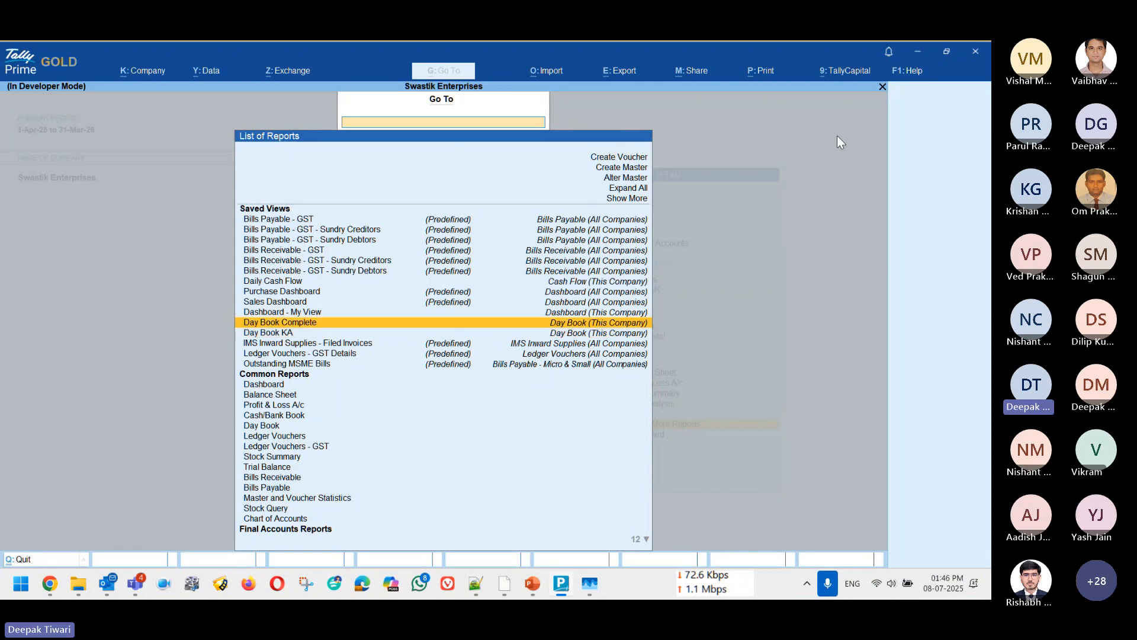
key("Down")
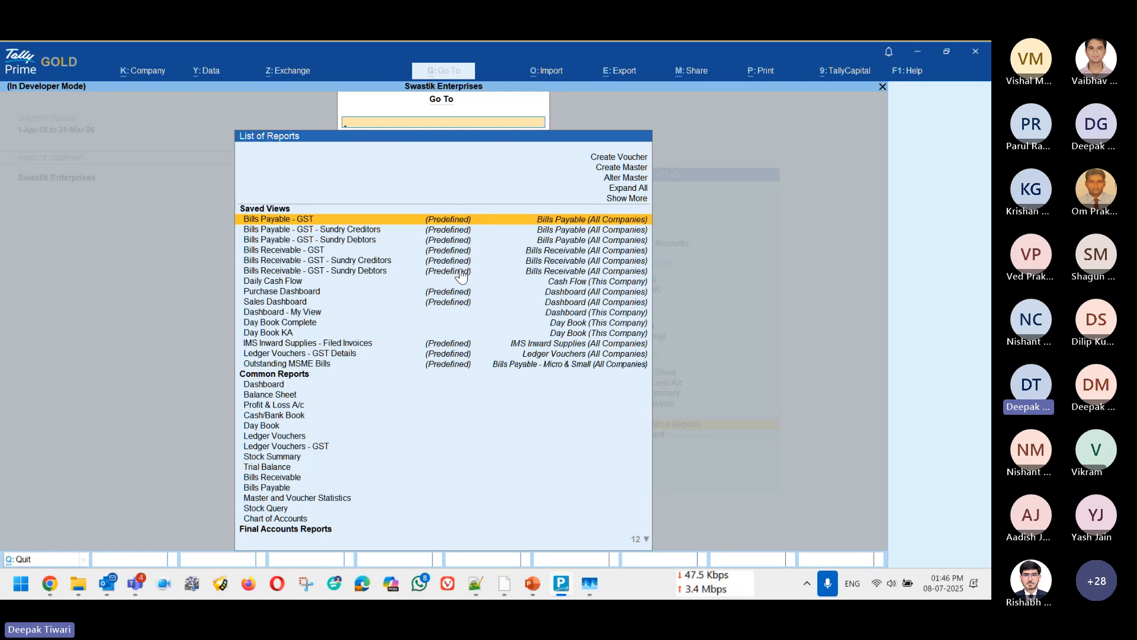
Step: Open the saved view Day Book KA, view its vouchers and return to the Gateway of Tally
key("Down")
key("Down")
key("Down")
key("Down")
key("Down")
key("Down")
key("Down")
key("Down")
key("Down")
key("Down")
key("Down")
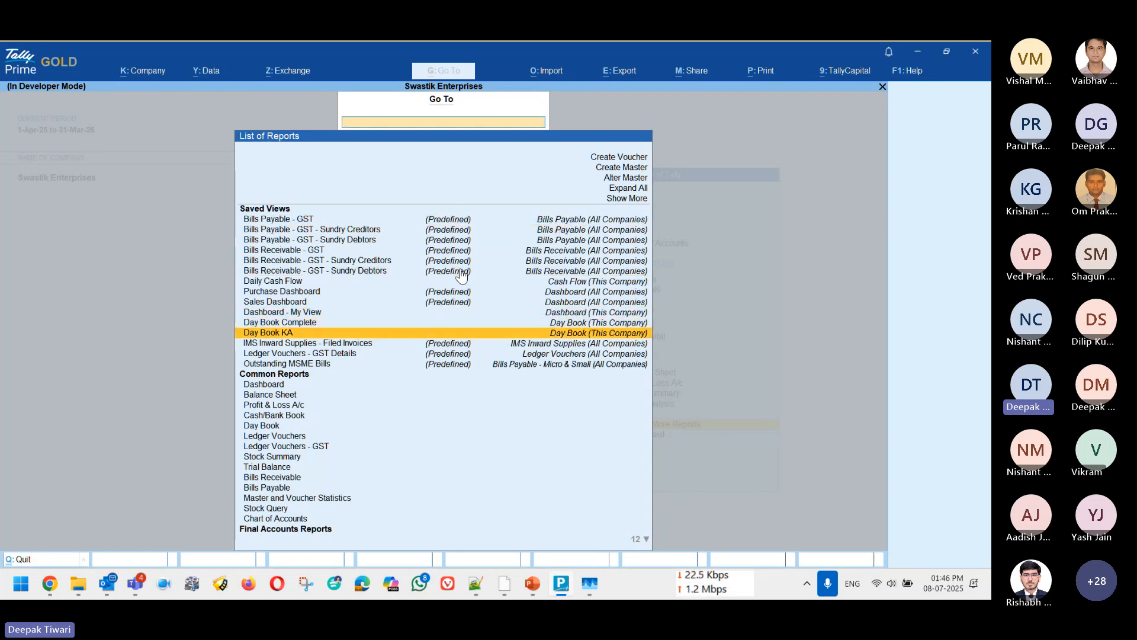
key("Up")
key("Down")
key("Return")
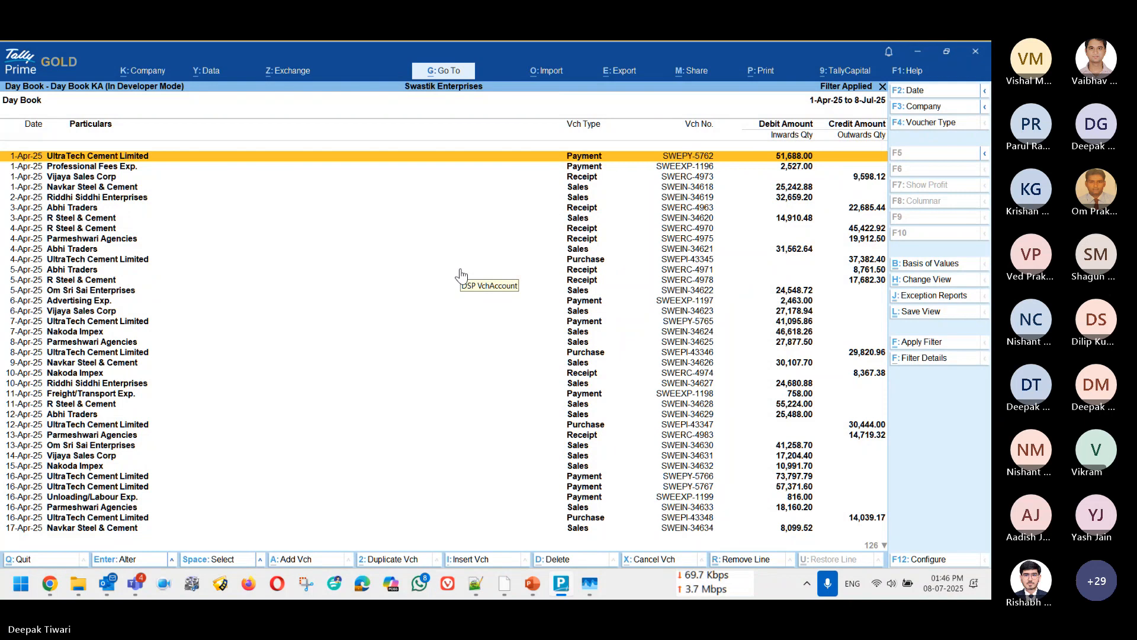
key("Escape")
key("Escape")
key("Escape")
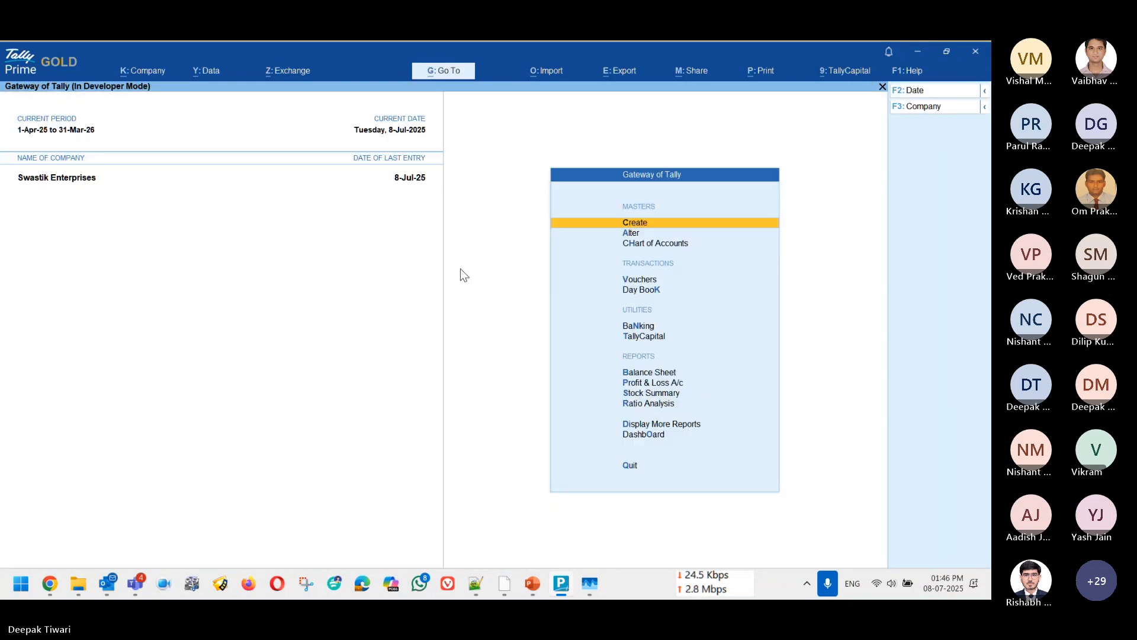